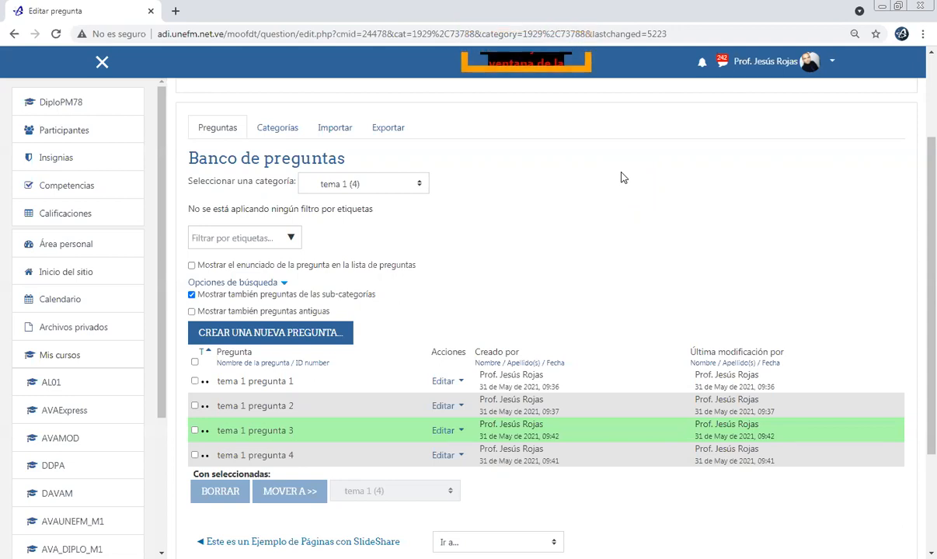
Create a new Opción múltiple question in the tema 1 category of the question bank.
left_click(292, 334)
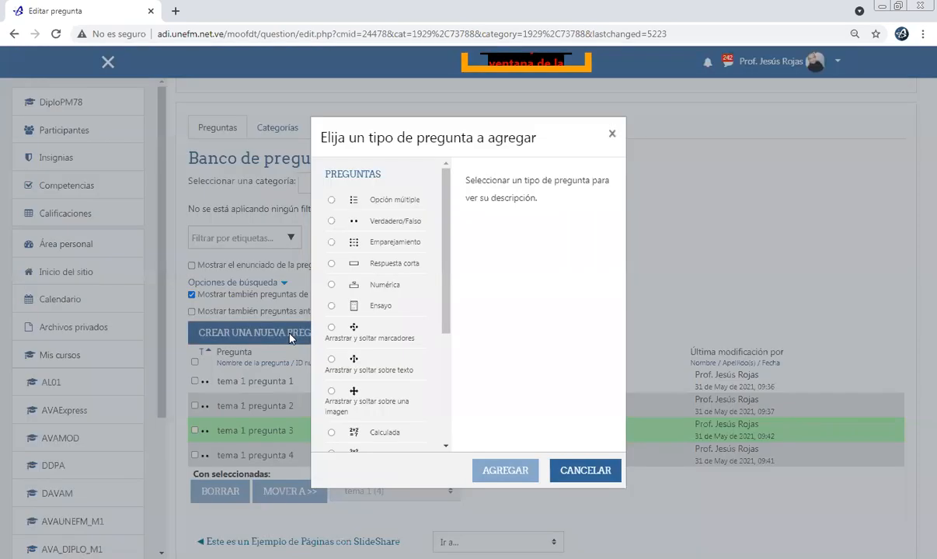
left_click(392, 201)
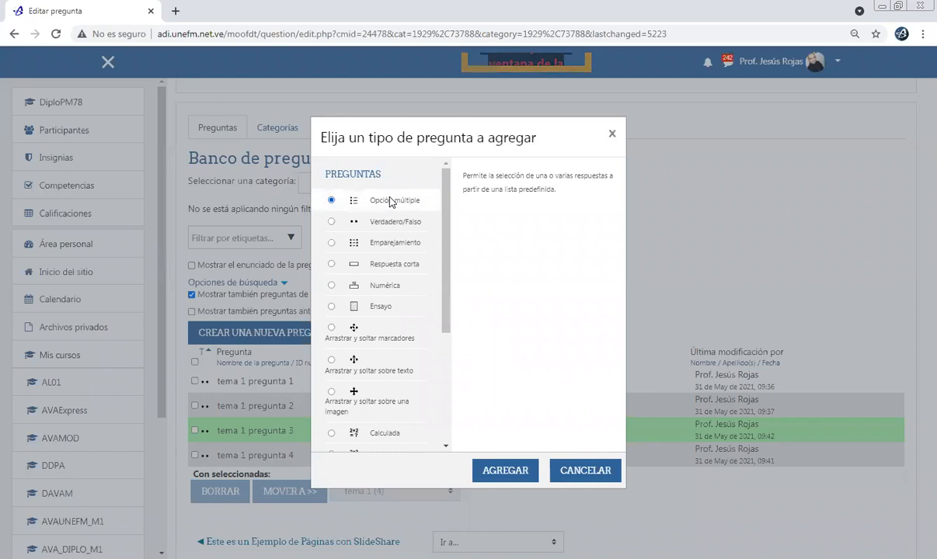
left_click(504, 471)
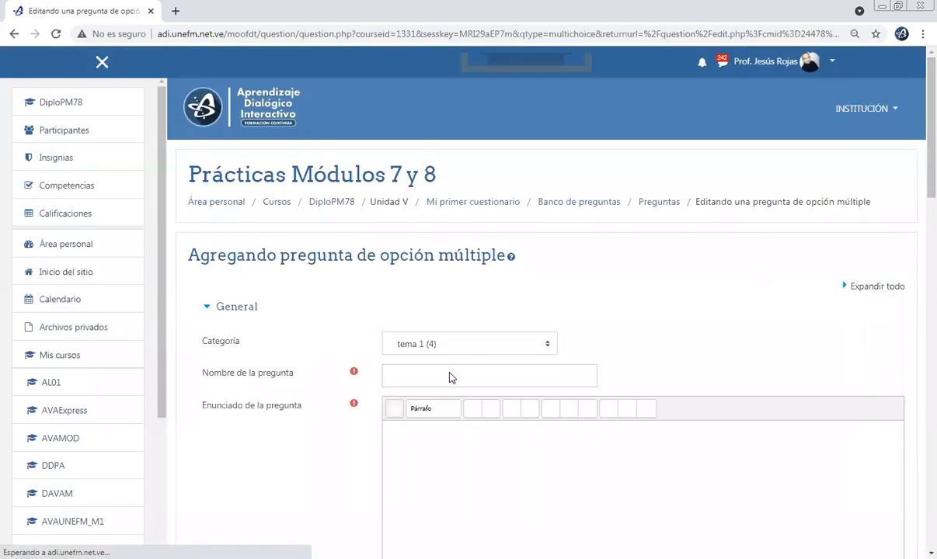
Name the question "tema 1 pregunta 5".
left_click(450, 375)
type("tema ")
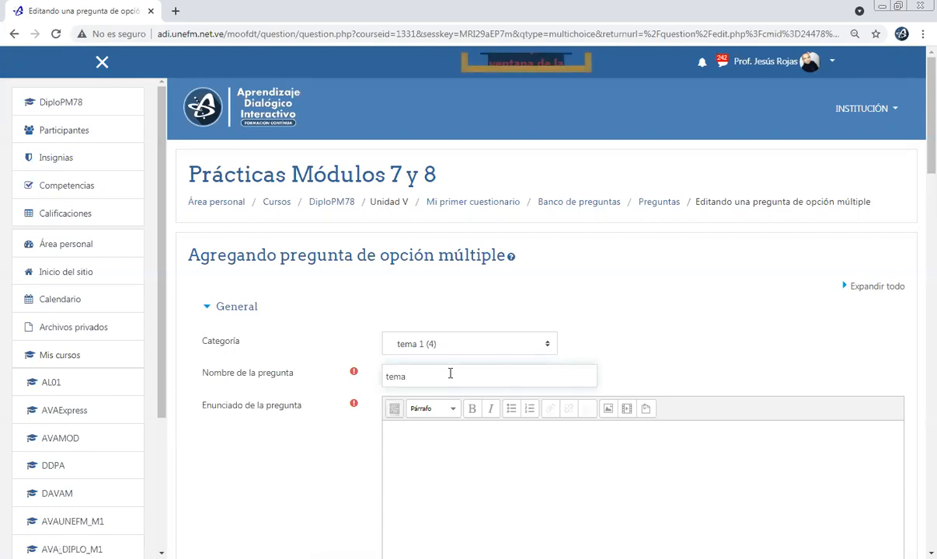
type("1")
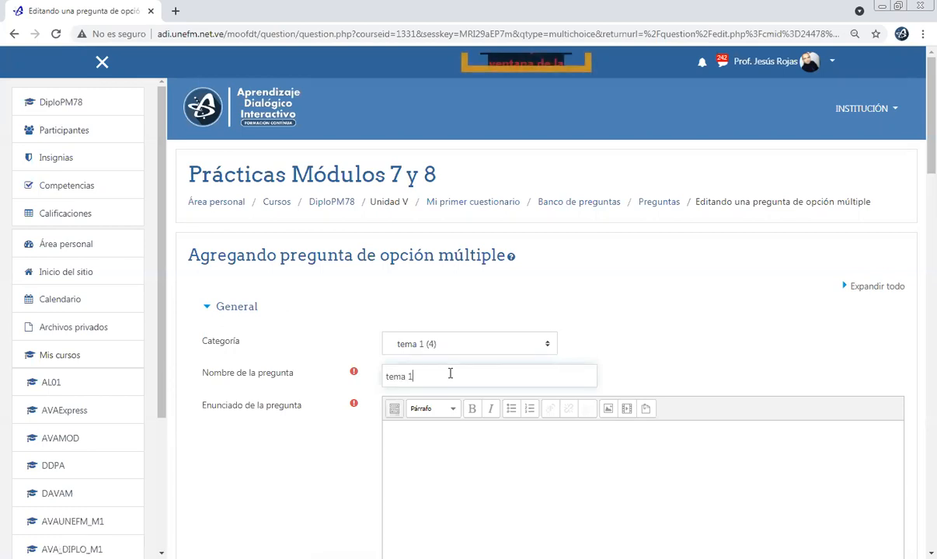
type(" pregu")
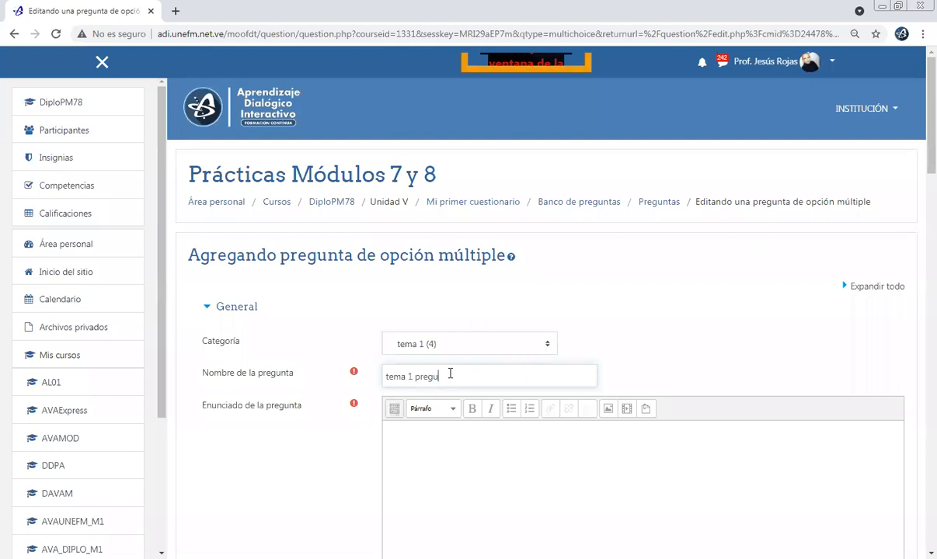
type("nta 5")
Enter "2+2=??" as the question text.
scroll(450, 350, "down", 2)
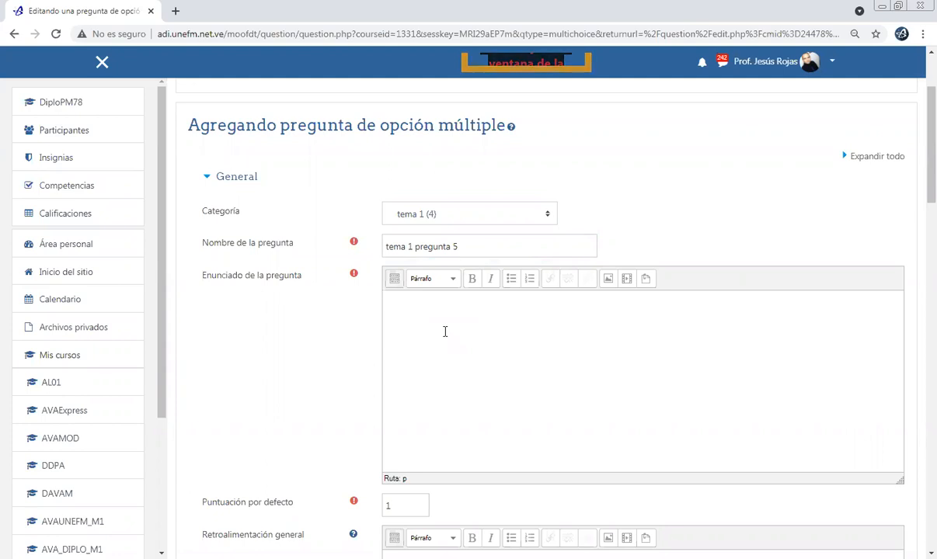
type("2+")
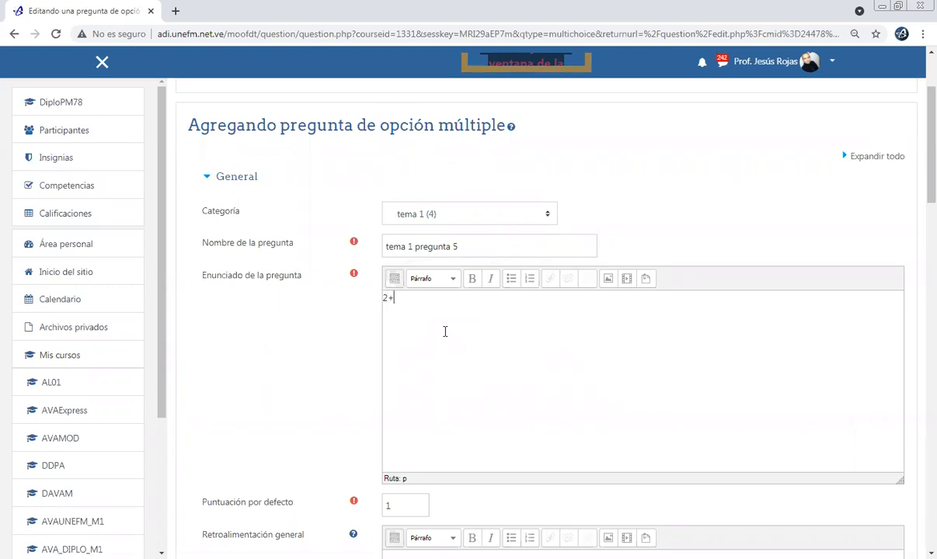
type("2=")
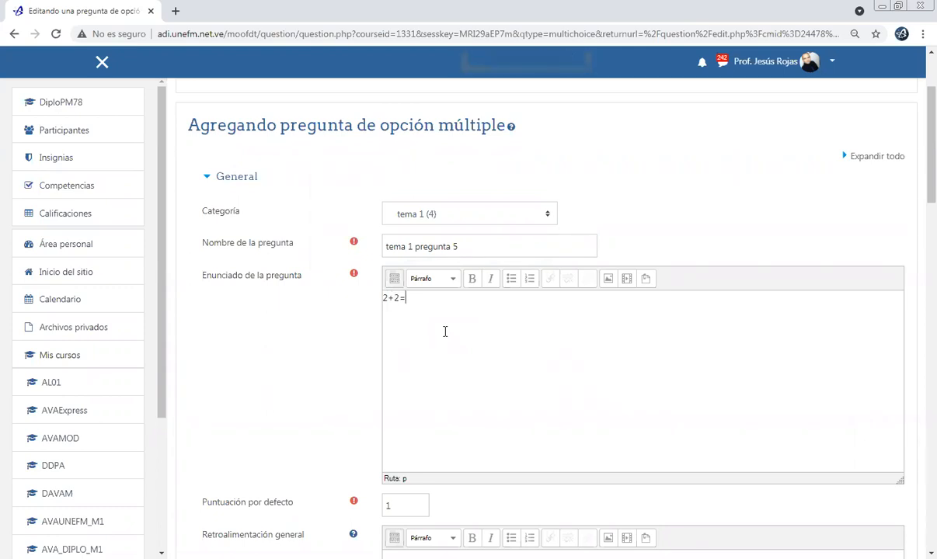
type("?")
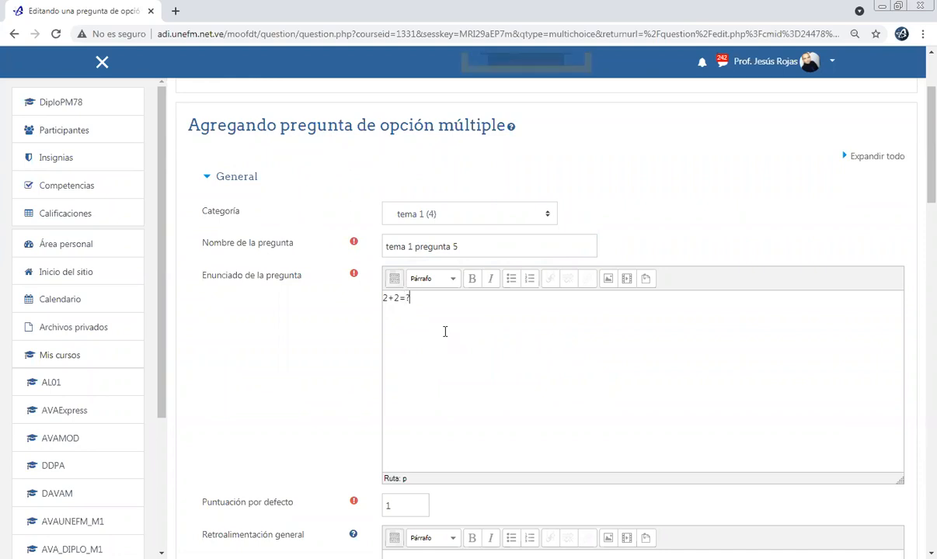
type("?")
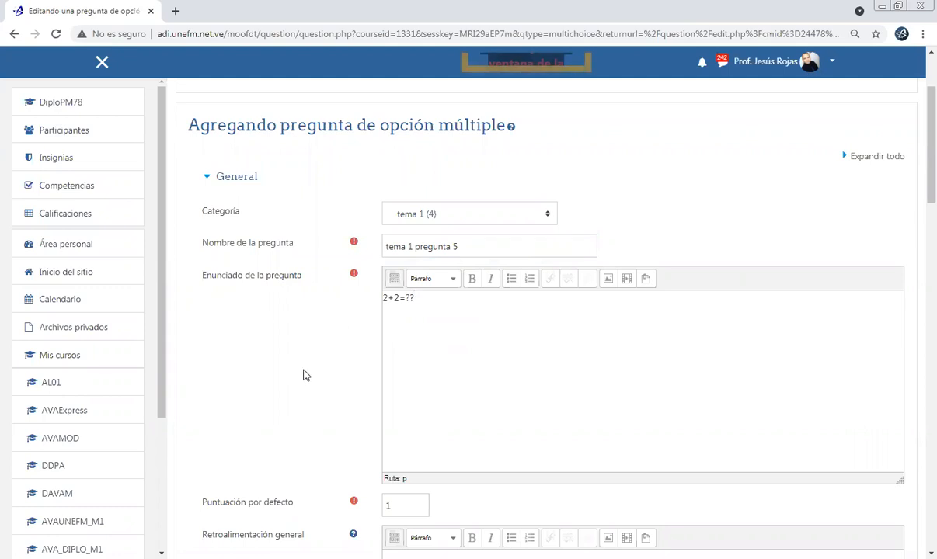
Examine the question's default mark, general feedback, single or multiple answers, answer shuffling and choice numbering options.
scroll(306, 375, "down", 3)
scroll(306, 377, "up", 2)
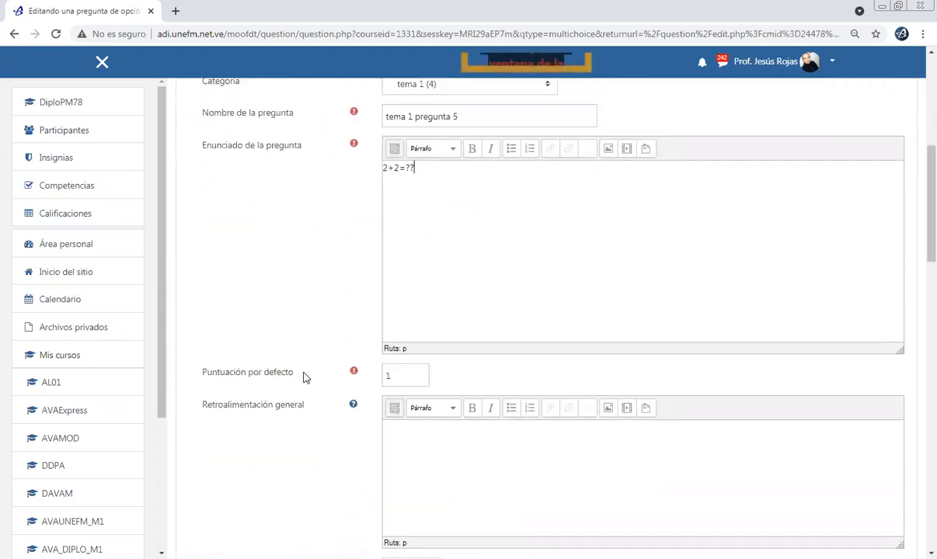
scroll(305, 379, "down", 3)
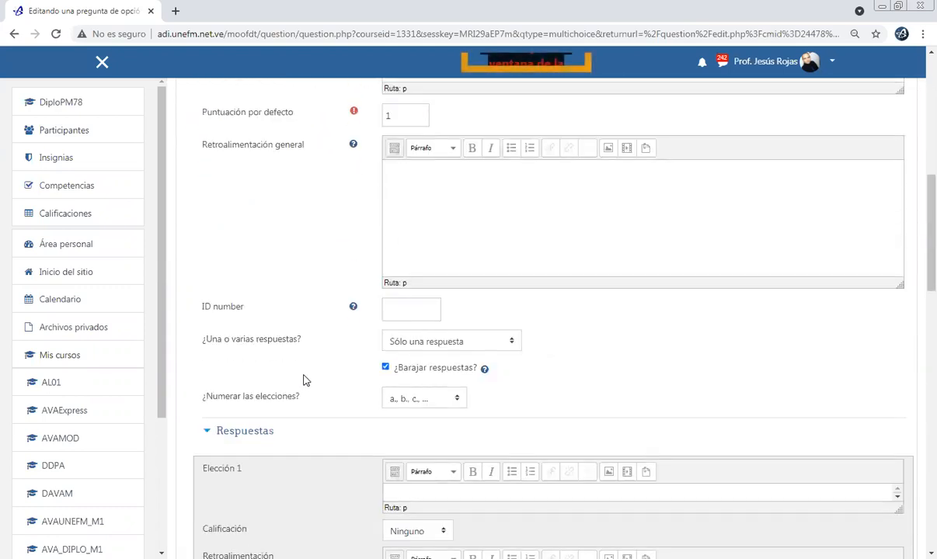
scroll(304, 379, "up", 1)
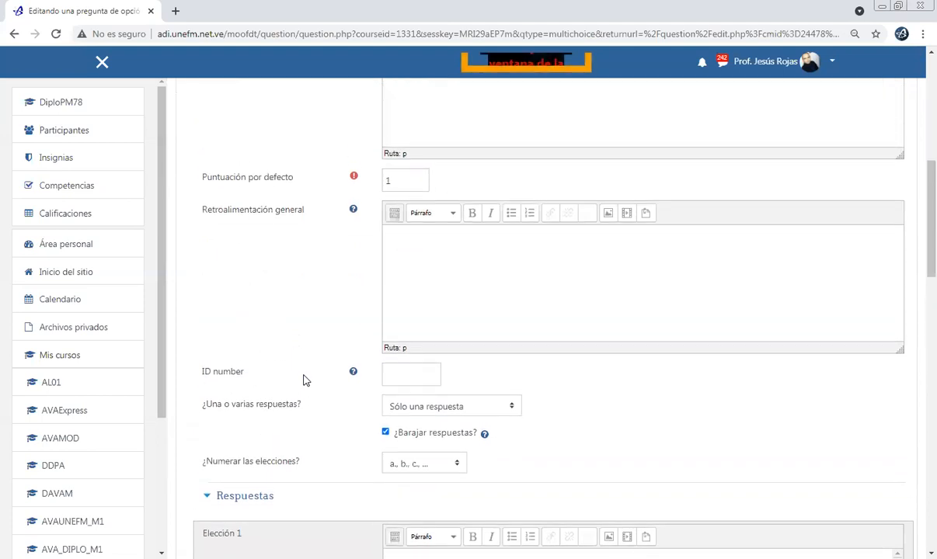
scroll(309, 373, "up", 3)
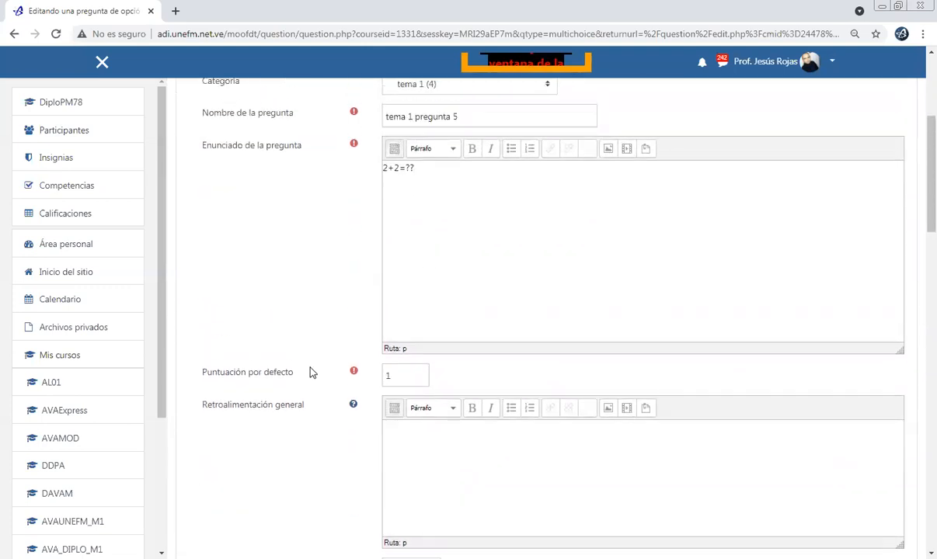
scroll(310, 373, "down", 4)
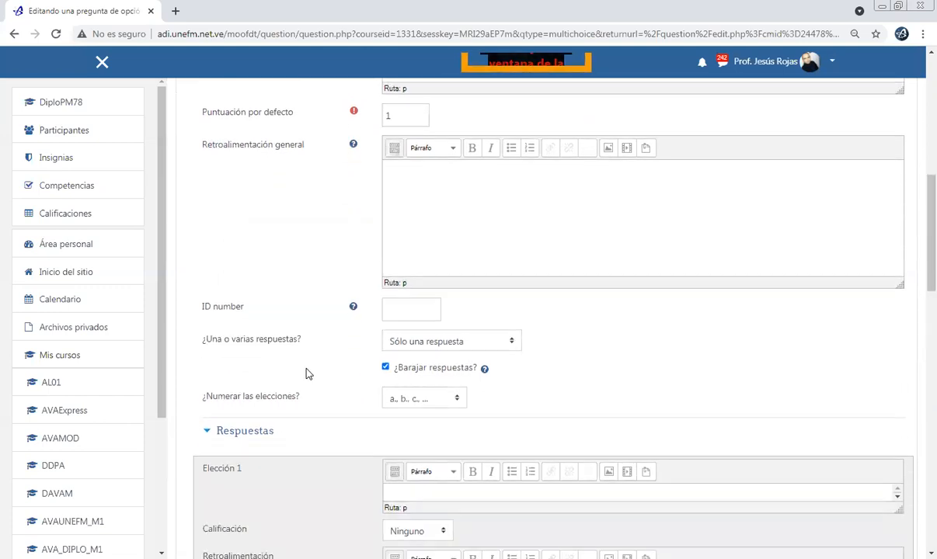
left_click(480, 344)
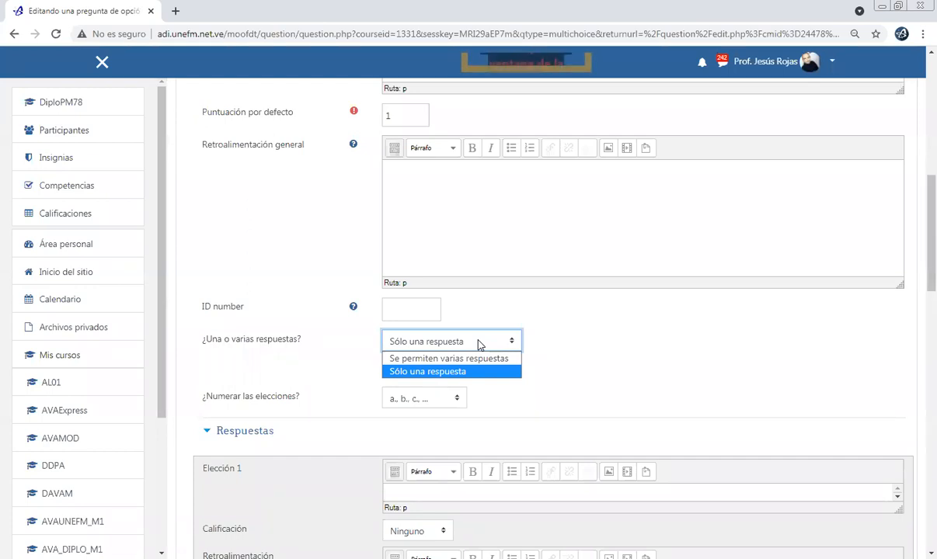
left_click(479, 344)
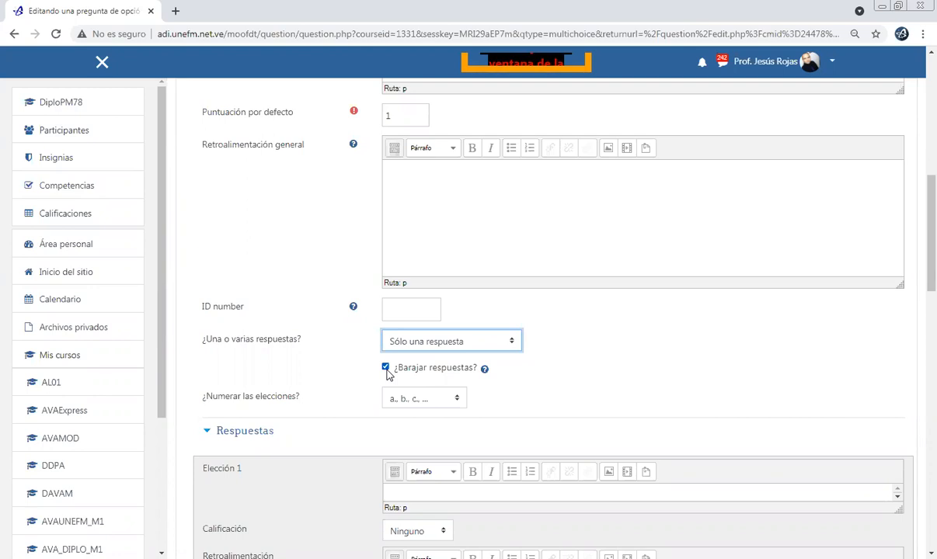
scroll(342, 370, "down", 3)
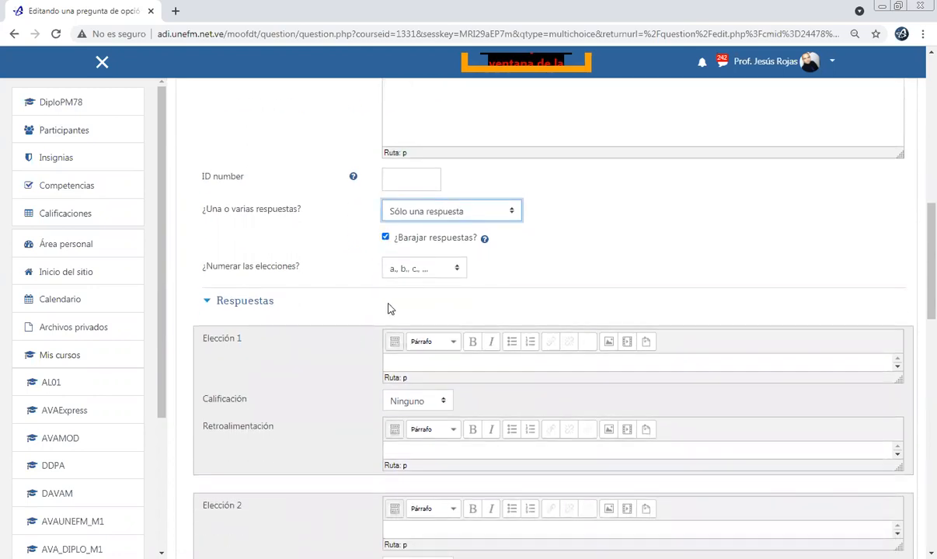
left_click(425, 270)
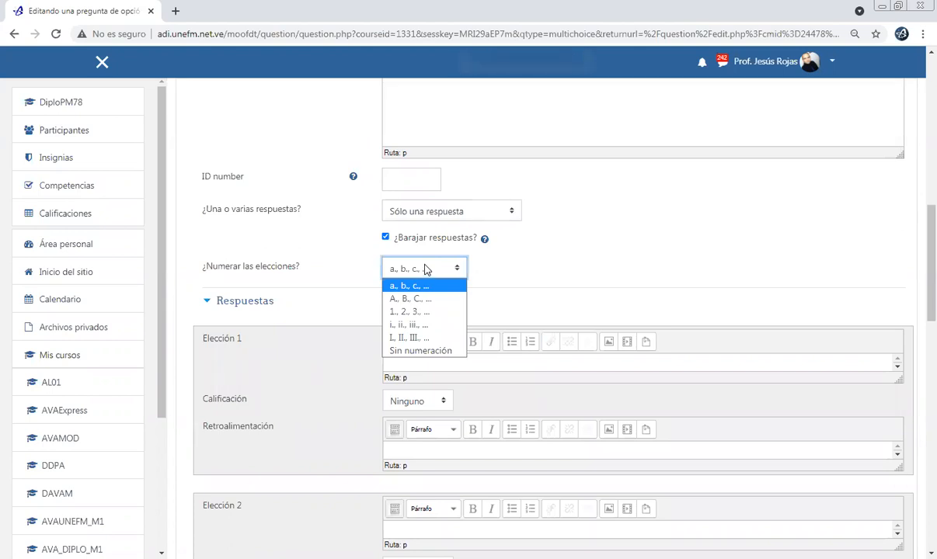
left_click(425, 269)
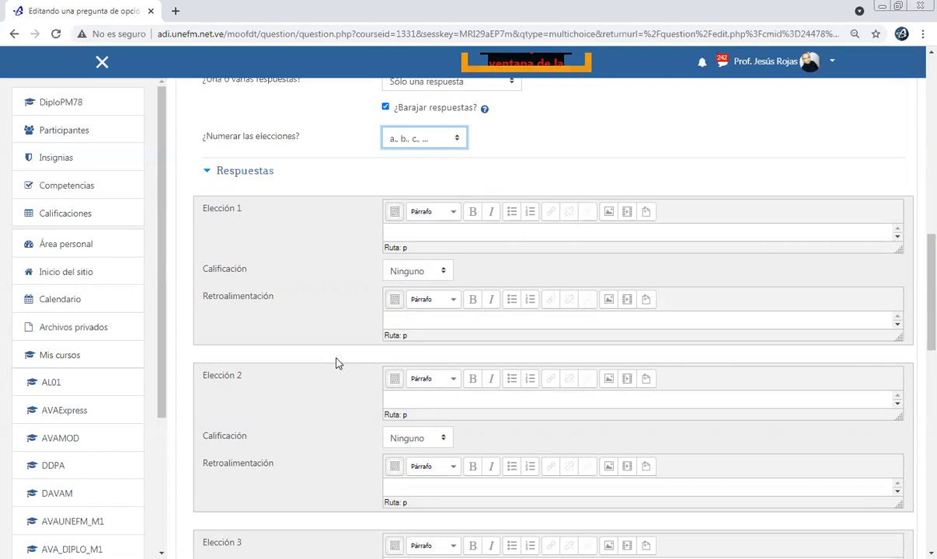
Enter 4 as the answer for Elección 1 and set its grade to 100%.
scroll(338, 363, "down", 1)
left_click(490, 164)
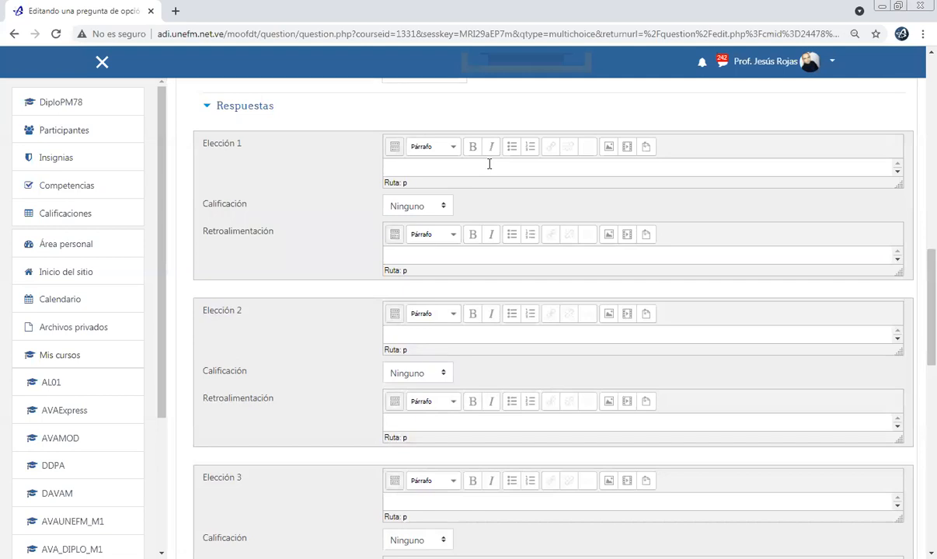
type("4")
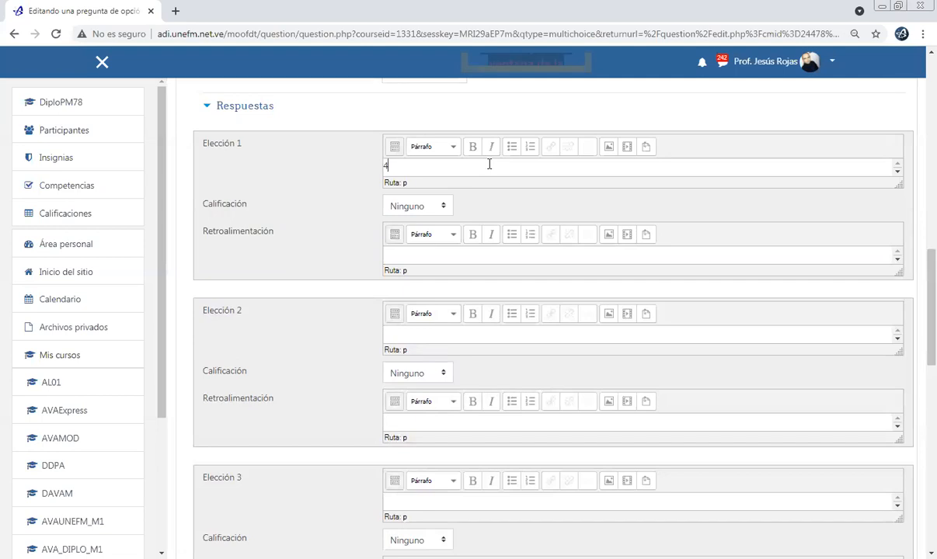
left_click(448, 206)
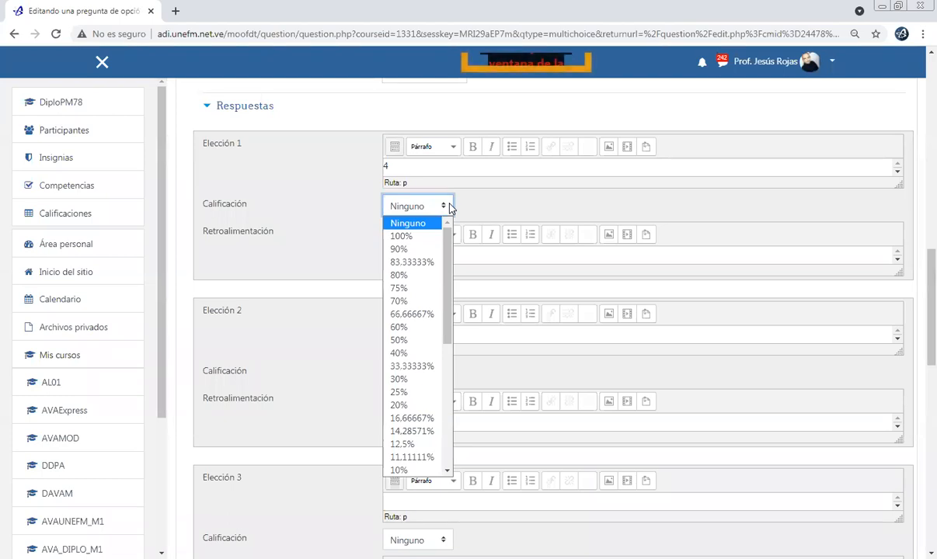
left_click(410, 236)
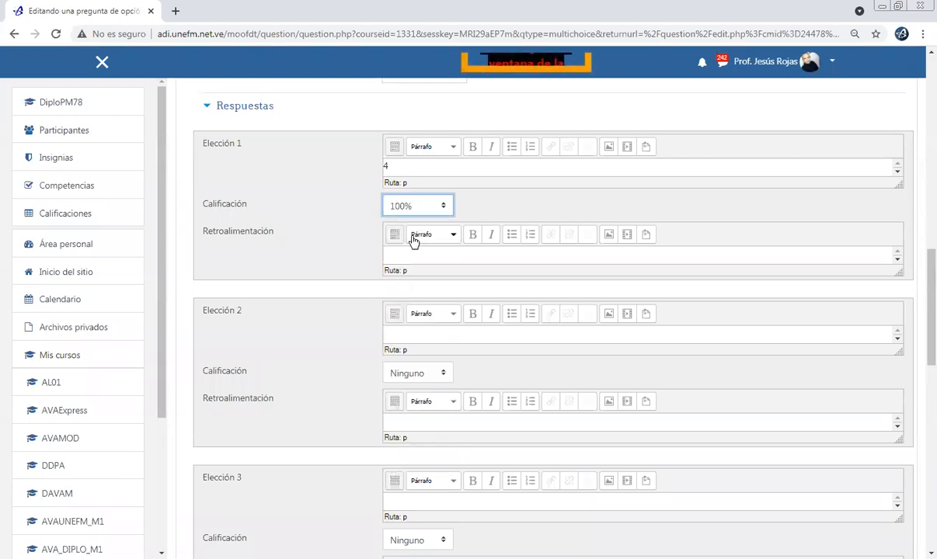
left_click(406, 254)
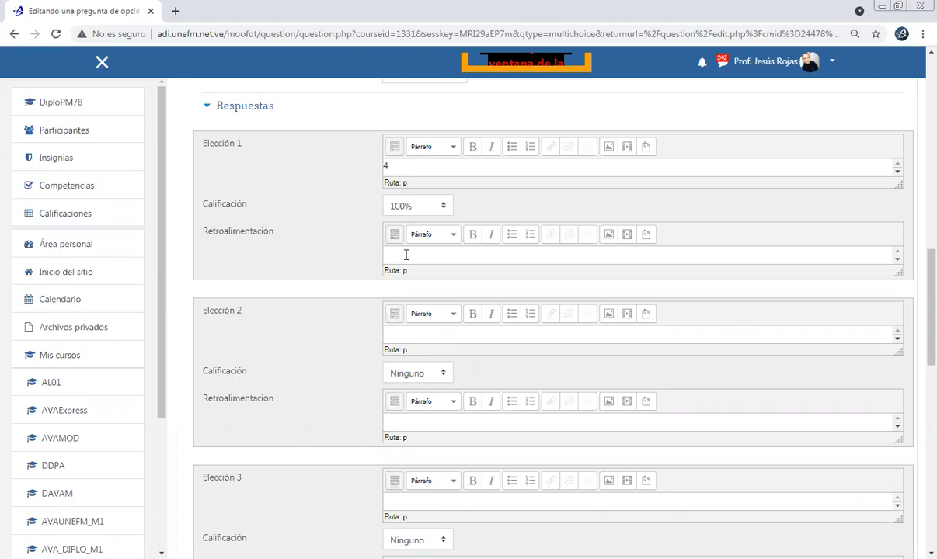
Enter 22 as the answer for Elección 2 and 8 for Elección 3.
scroll(355, 306, "down", 1)
left_click(390, 272)
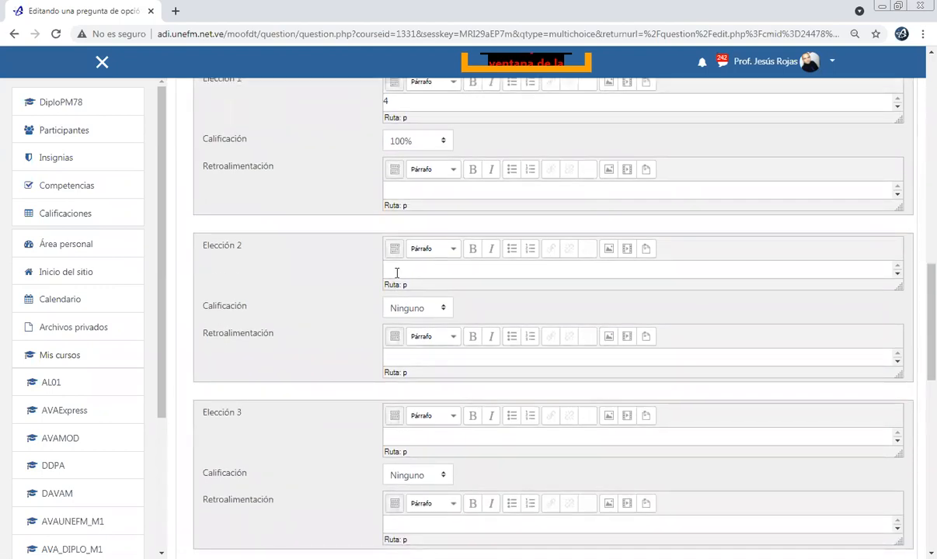
type("22")
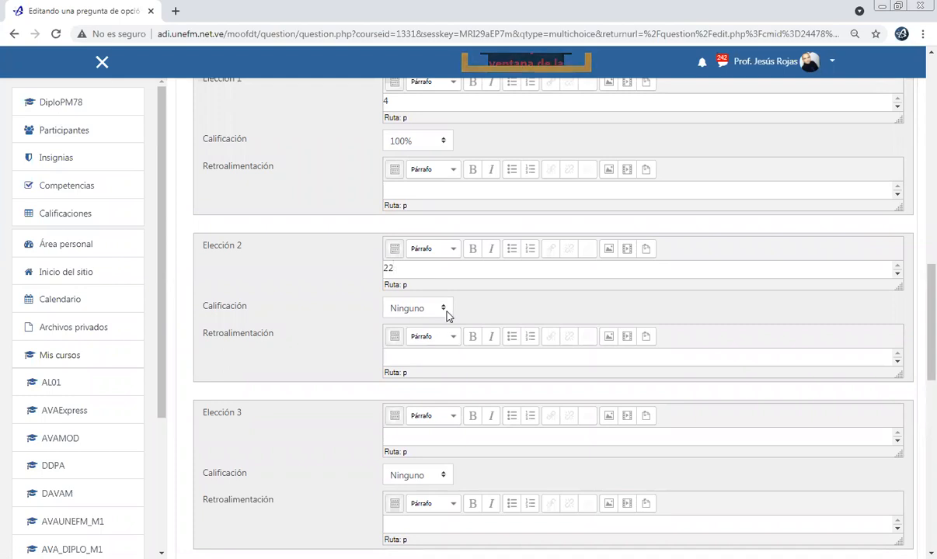
scroll(365, 357, "down", 1)
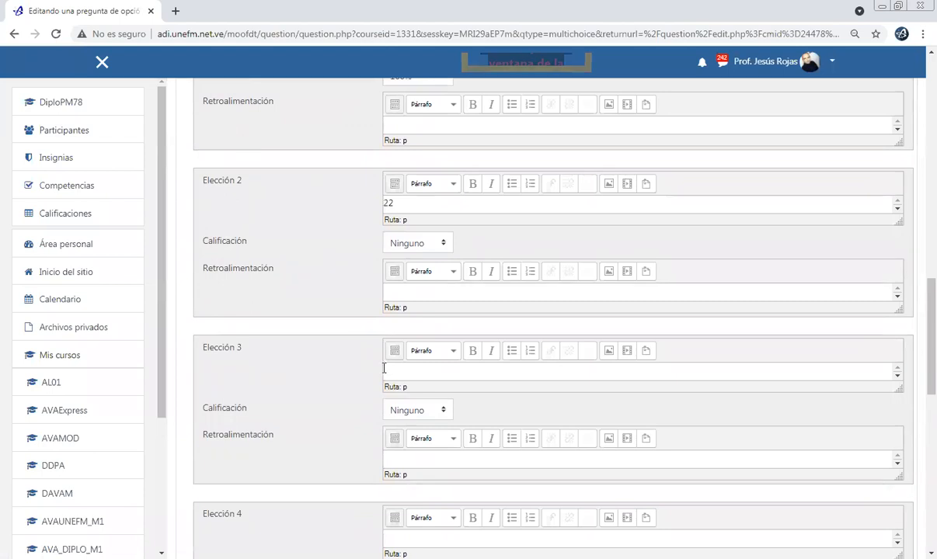
left_click(384, 369)
type("8")
scroll(366, 388, "up", 1)
scroll(365, 390, "up", 2)
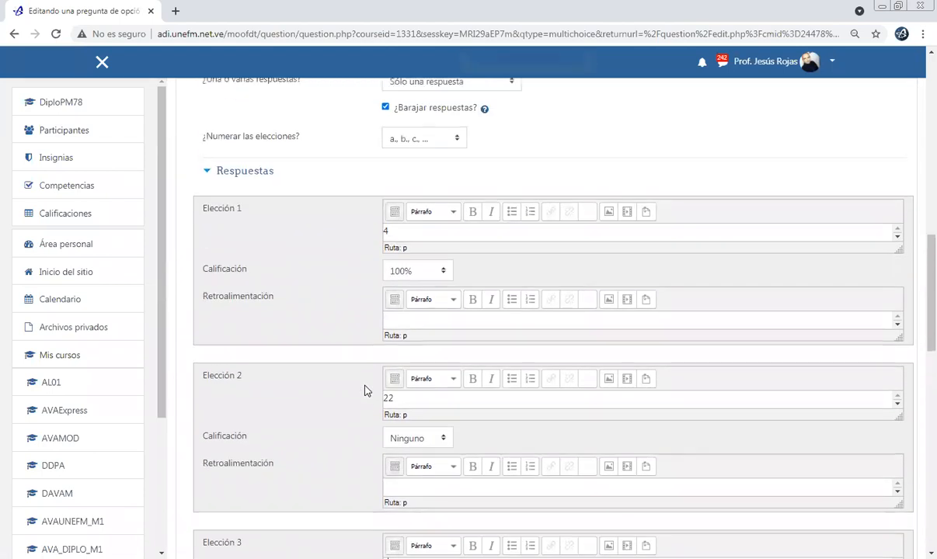
scroll(365, 389, "down", 5)
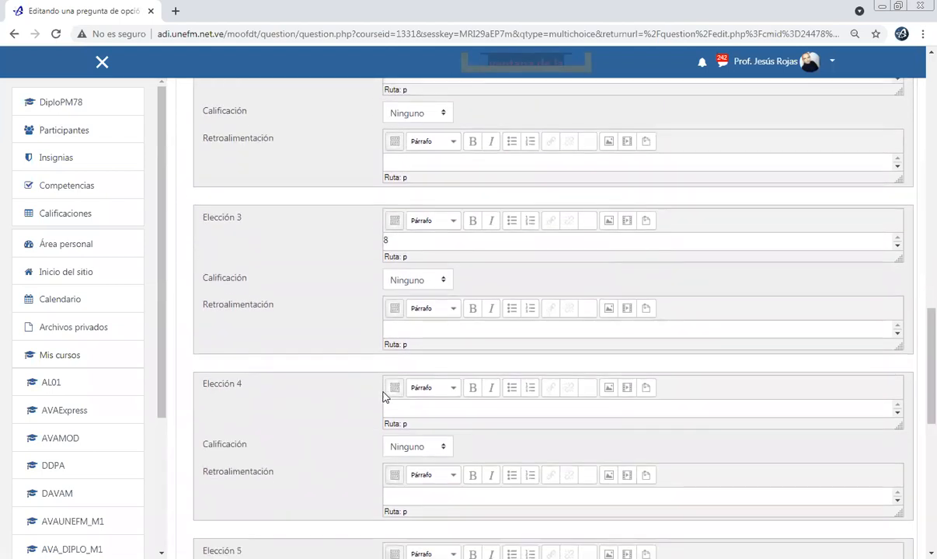
left_click(388, 408)
type("4")
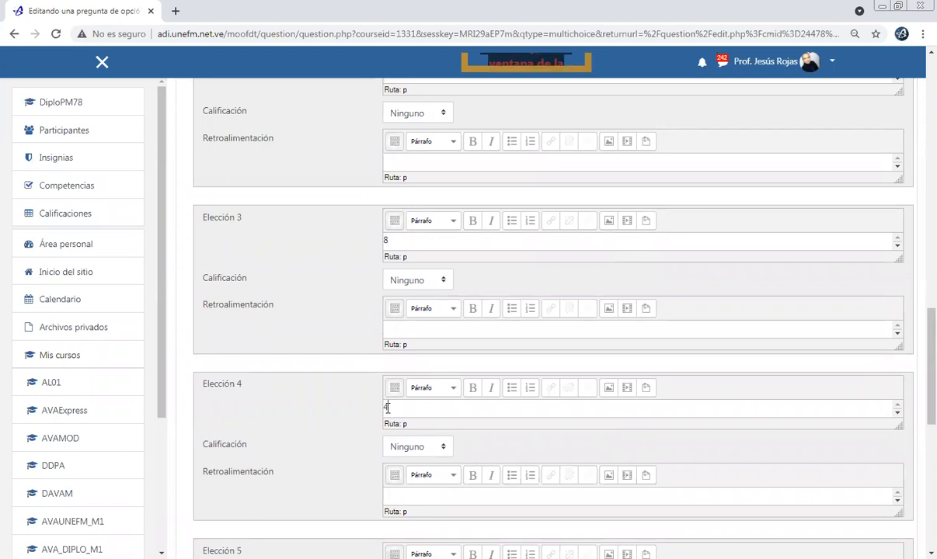
key("BackSpace")
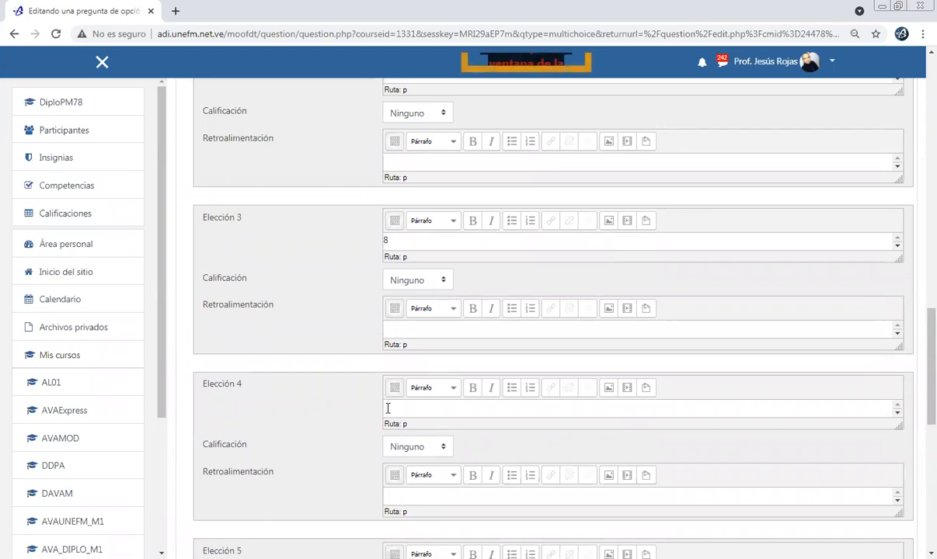
scroll(309, 426, "up", 2)
scroll(309, 427, "down", 2)
scroll(309, 426, "up", 4)
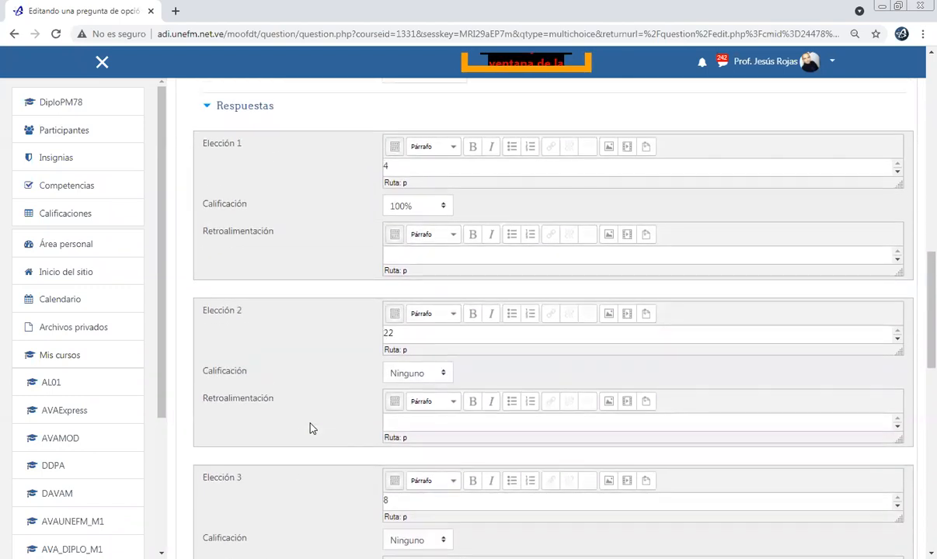
scroll(309, 427, "down", 4)
scroll(309, 427, "down", 1)
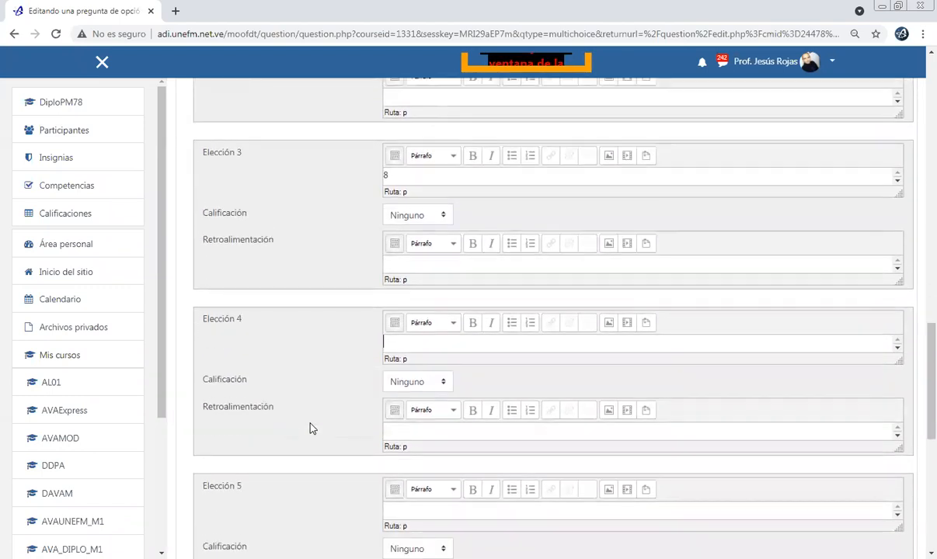
Enter 8/2 as the answer for Elección 4 and look at its grade options.
type("8/2")
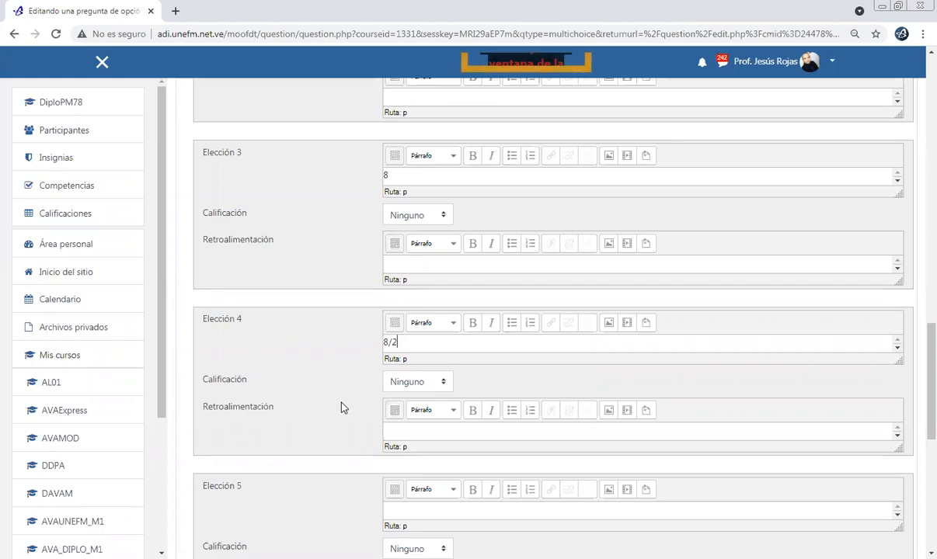
left_click(415, 382)
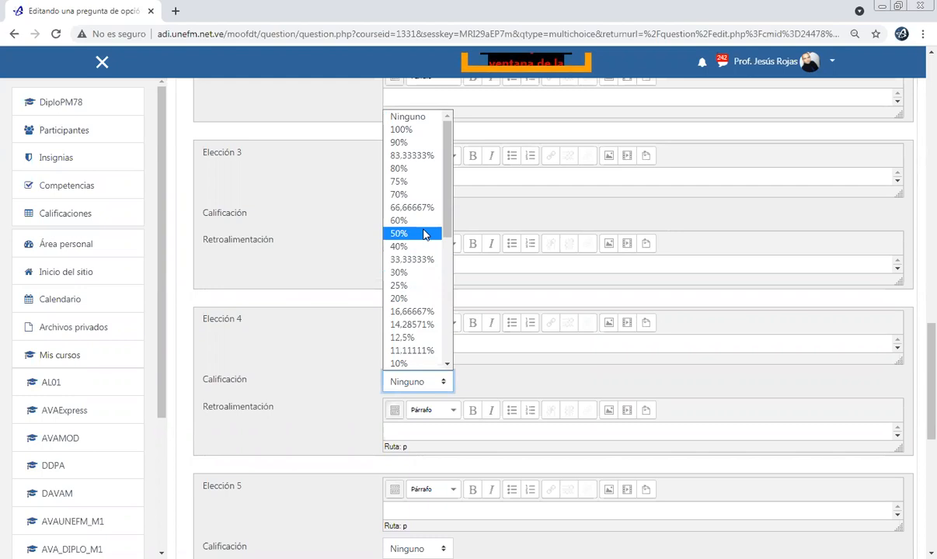
left_click(311, 356)
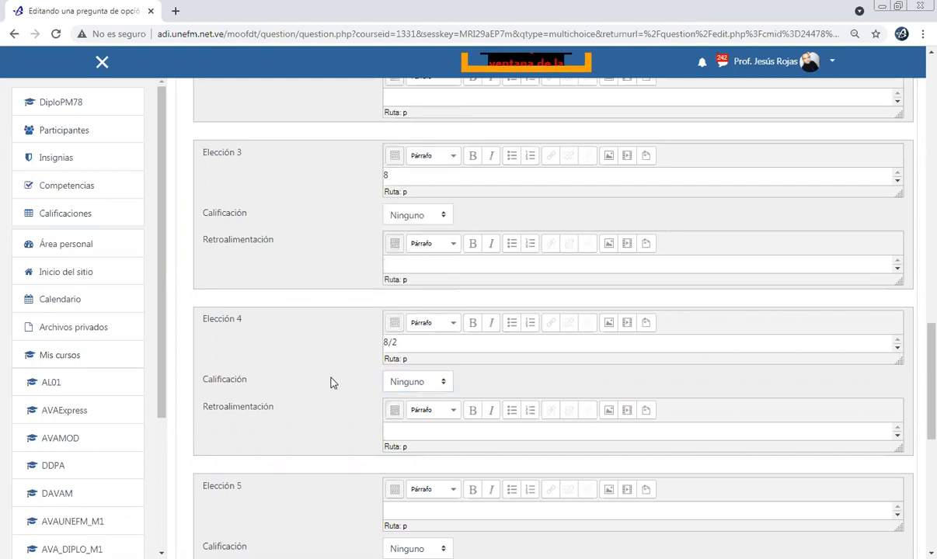
Replace the answer for Elección 4 with 1.
left_click_drag(403, 339, 350, 349)
type("1")
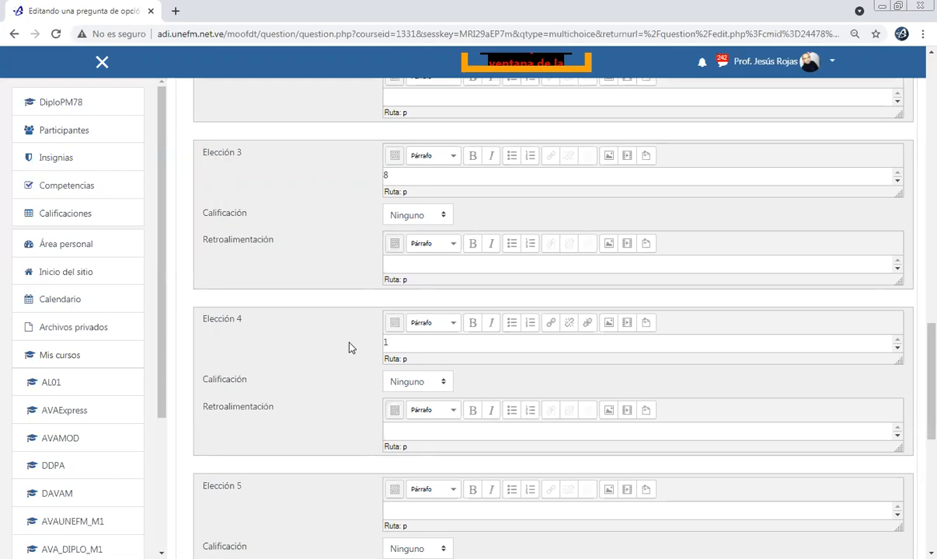
Review the question's name, text, default mark, single-answer setting, answer shuffling and choice numbering options.
scroll(348, 347, "up", 9)
scroll(348, 347, "up", 4)
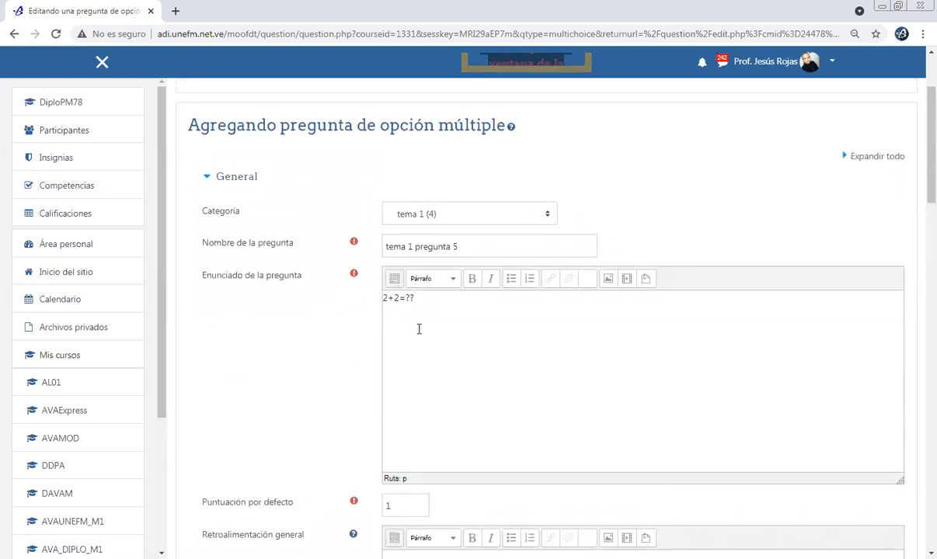
scroll(342, 368, "down", 2)
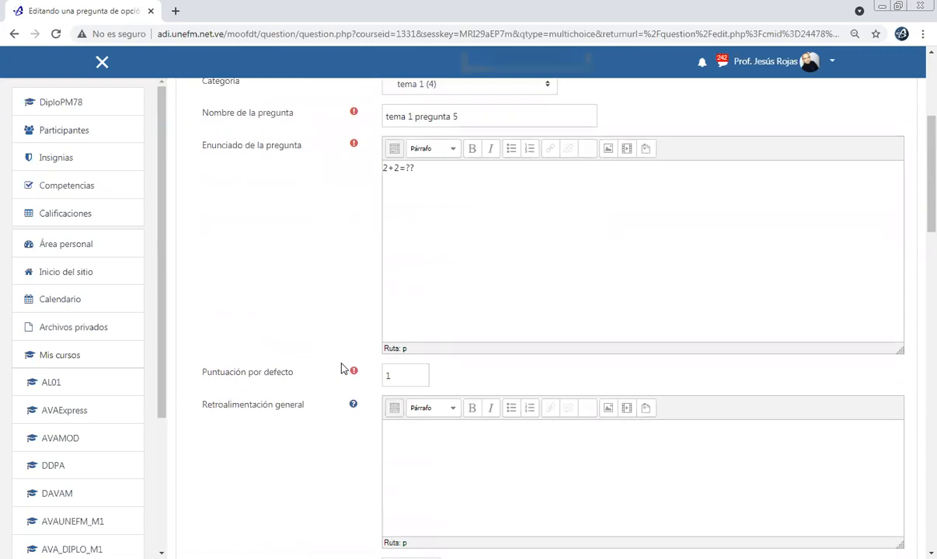
scroll(342, 368, "down", 1)
scroll(341, 368, "down", 4)
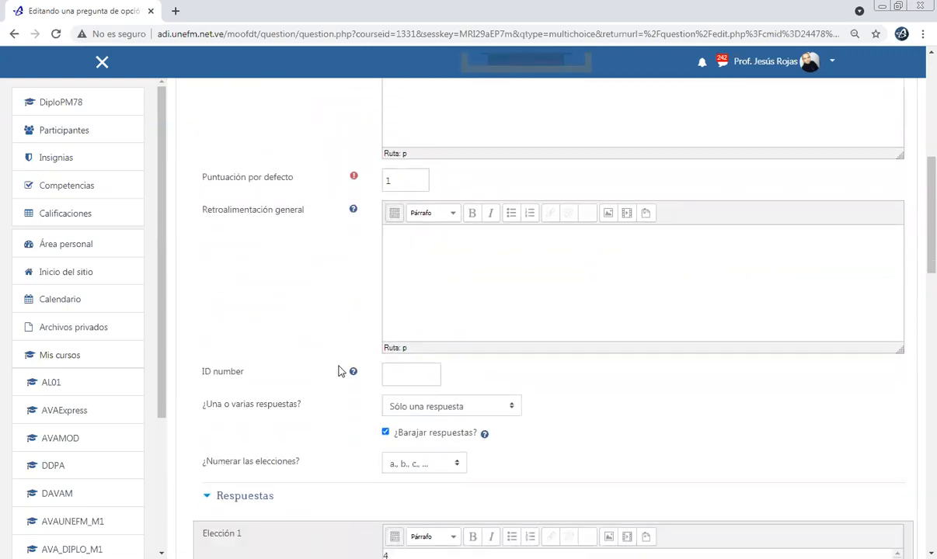
left_click(432, 274)
left_click(419, 284)
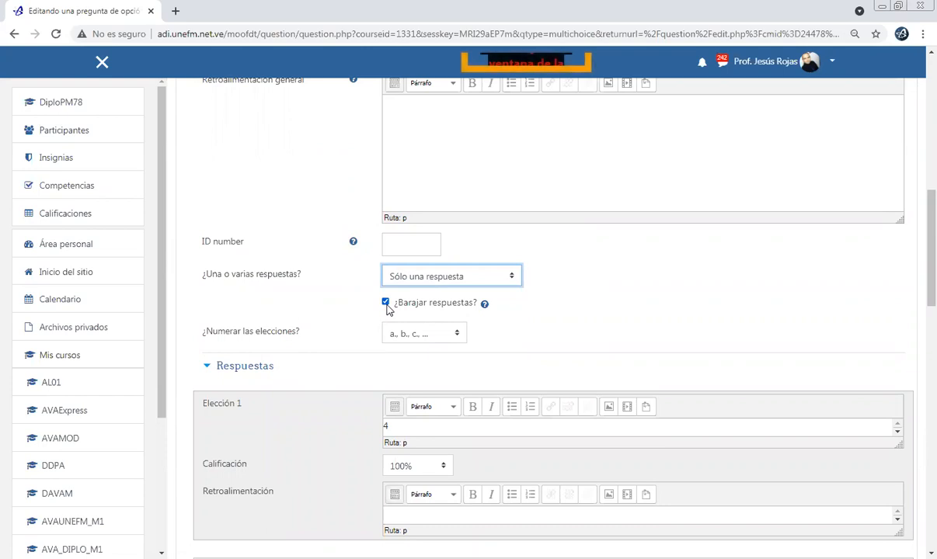
left_click(410, 337)
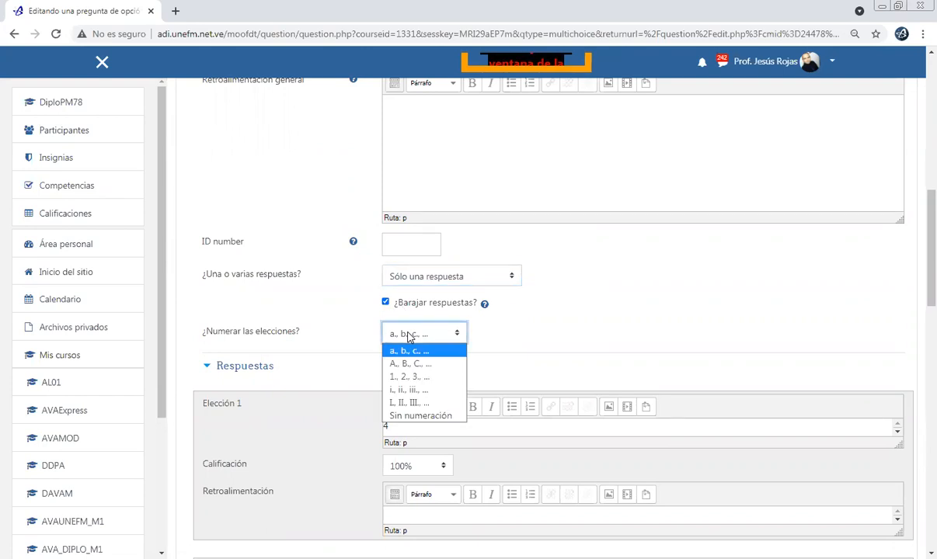
left_click(347, 291)
scroll(349, 311, "down", 1)
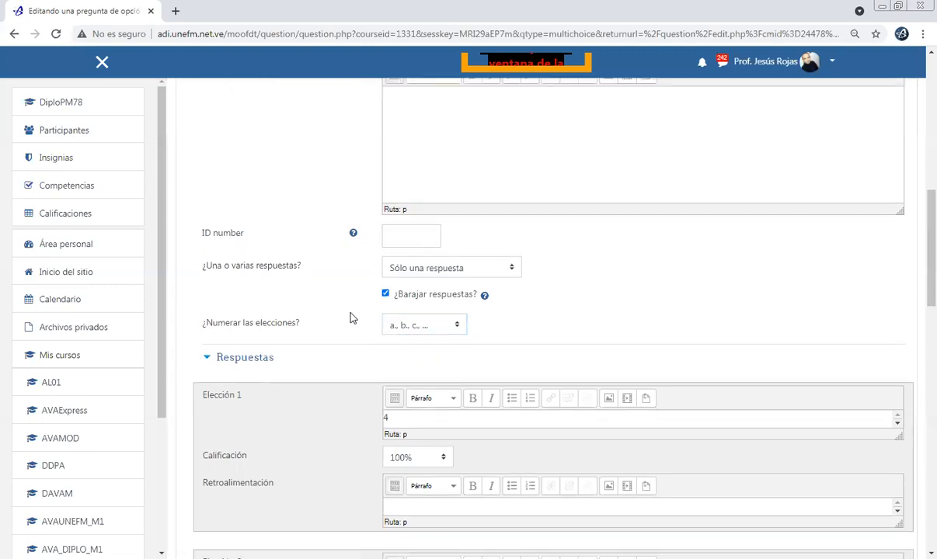
Check the answers and grades of all five choices and the option for adding more blank choices.
scroll(350, 318, "down", 3)
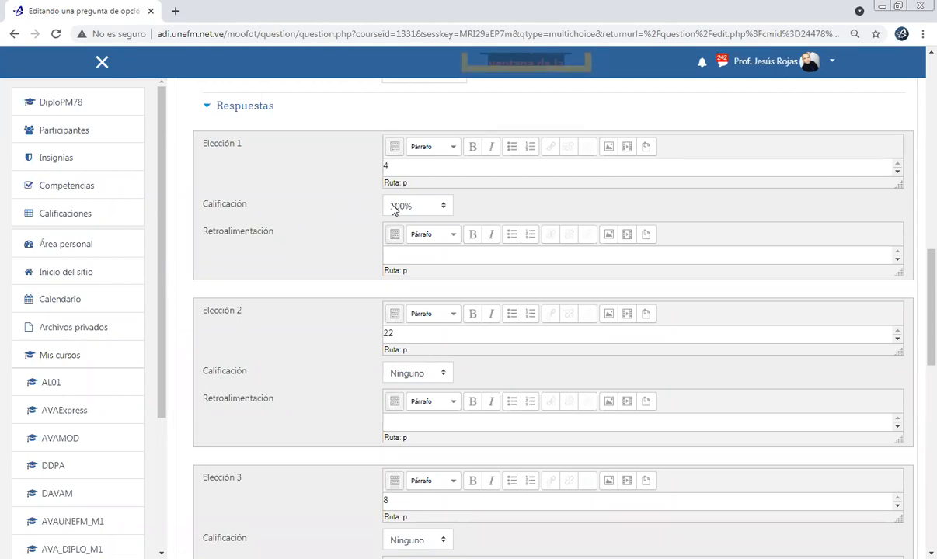
scroll(353, 254, "down", 3)
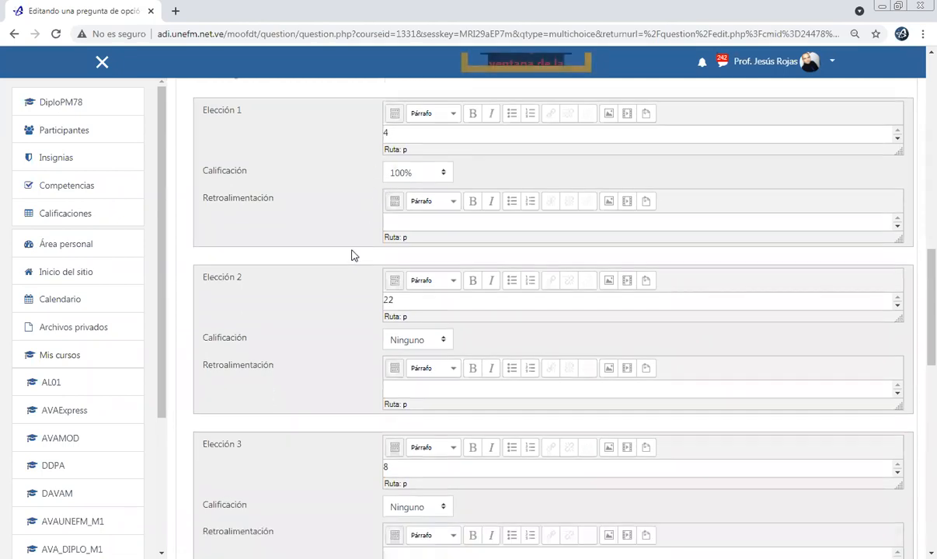
scroll(351, 257, "down", 2)
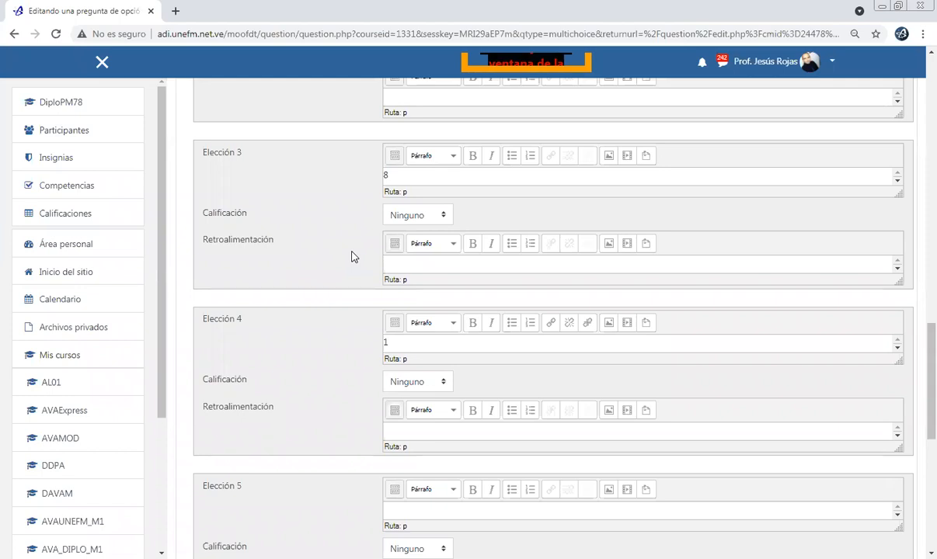
scroll(351, 260, "down", 6)
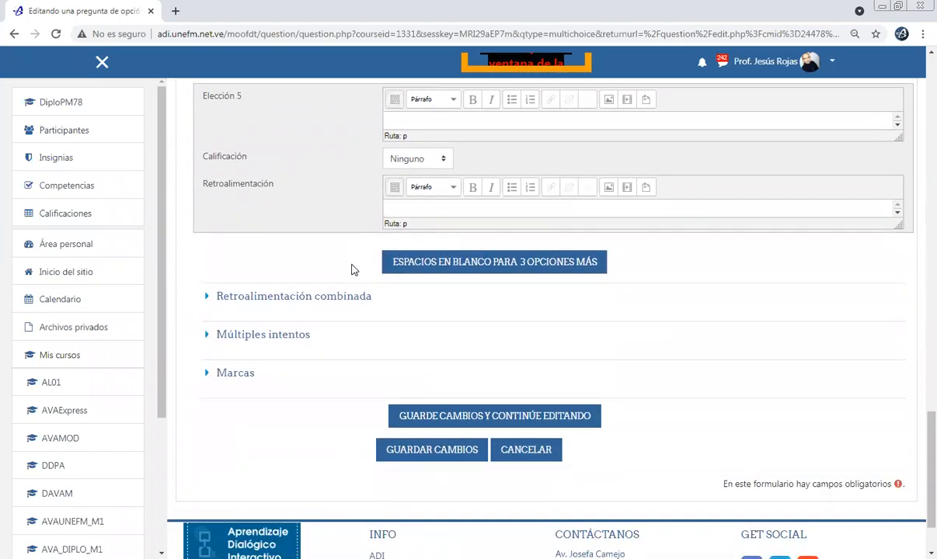
scroll(351, 270, "down", 1)
scroll(352, 270, "up", 5)
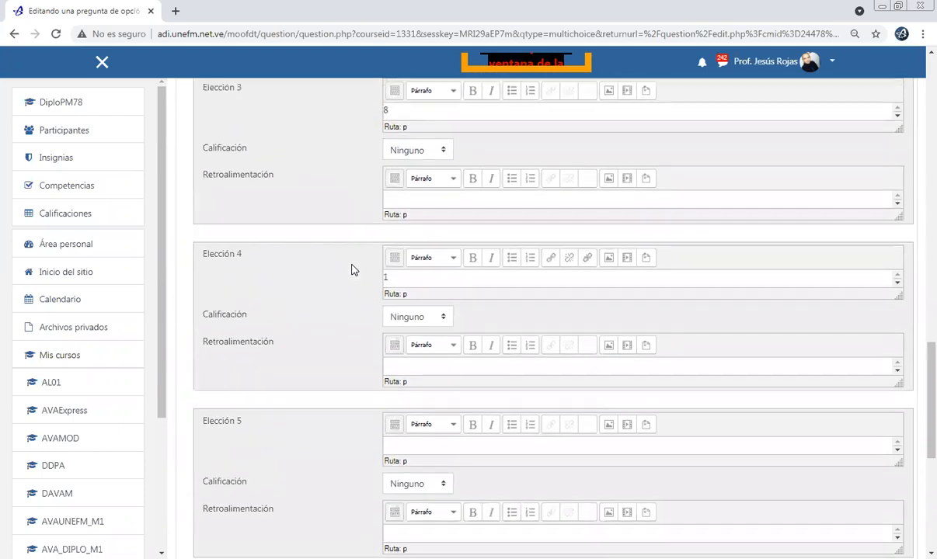
scroll(345, 279, "up", 2)
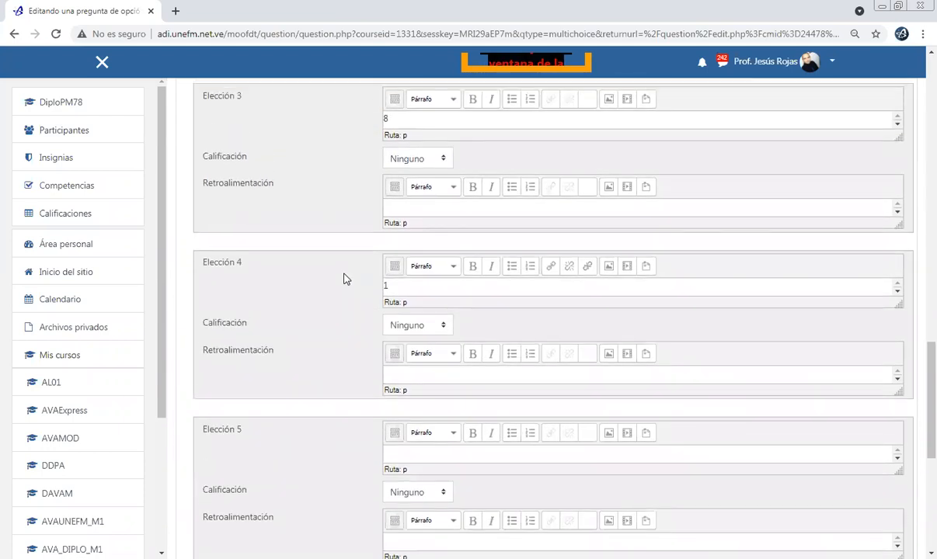
scroll(347, 279, "down", 4)
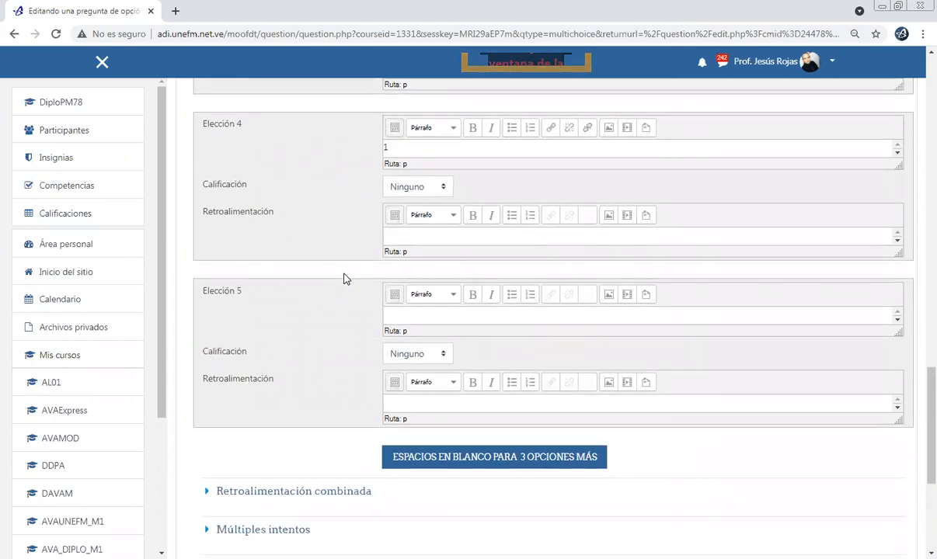
scroll(355, 380, "down", 1)
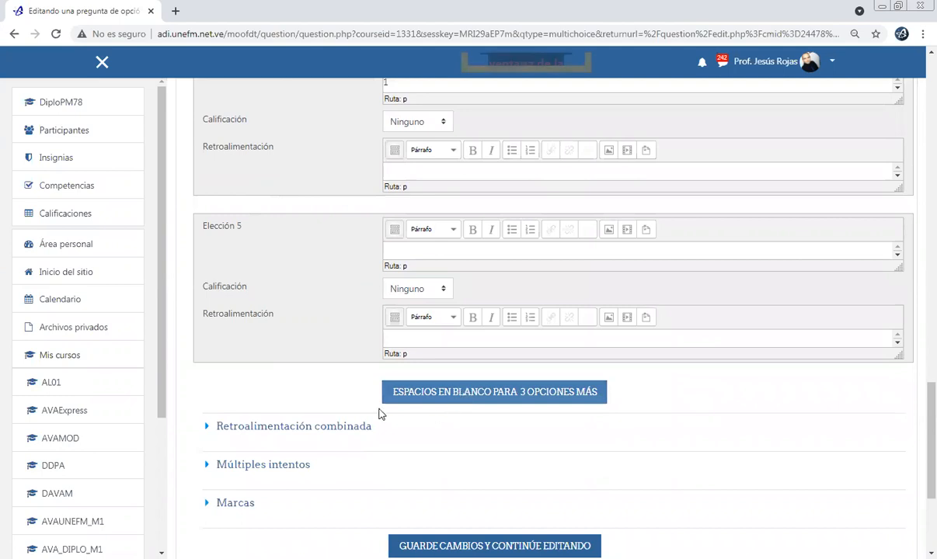
Save the multiple-choice question to the question bank.
scroll(381, 412, "down", 3)
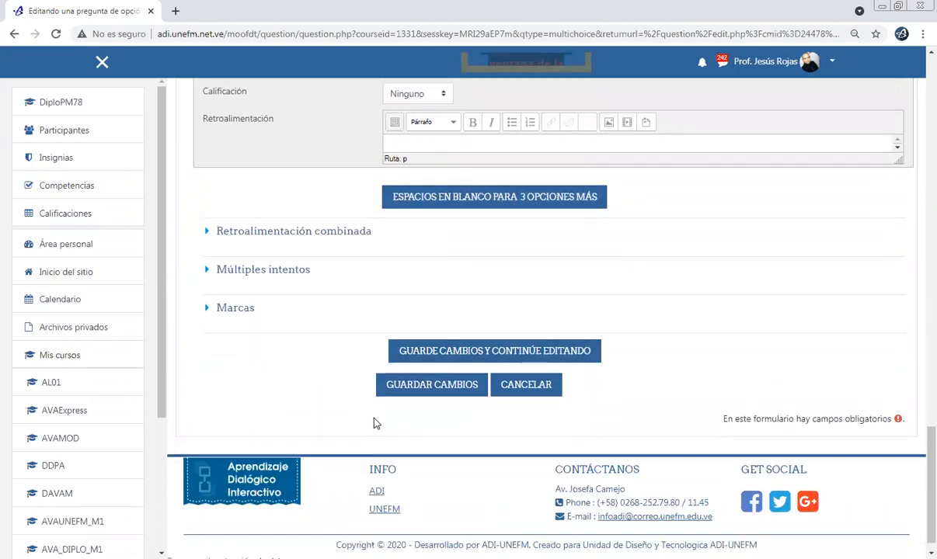
left_click(418, 386)
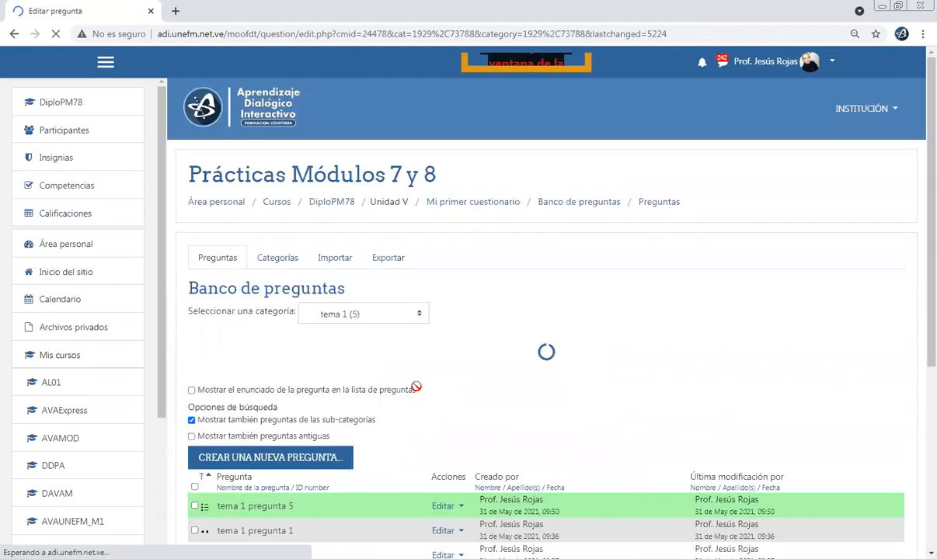
Duplicate the question "tema 1 pregunta 5" from the question bank list.
scroll(418, 391, "down", 3)
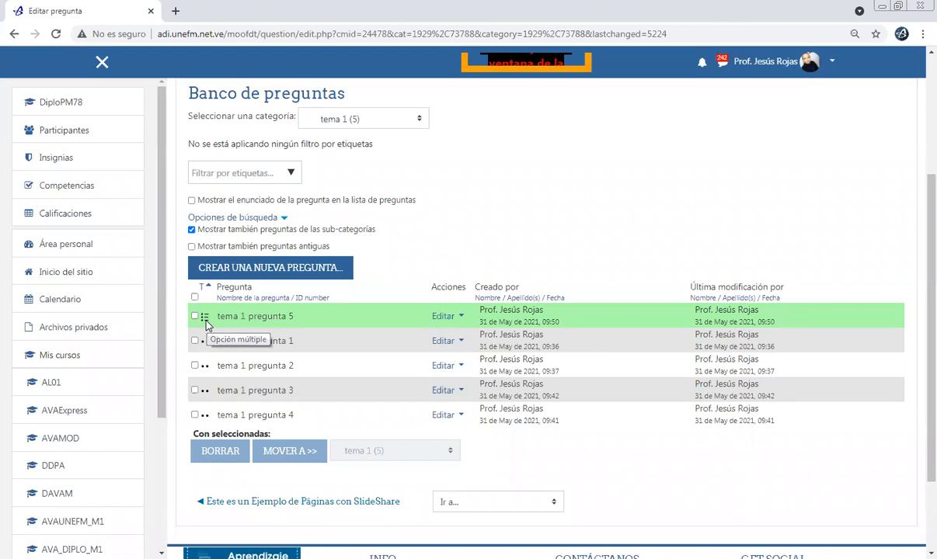
left_click(457, 318)
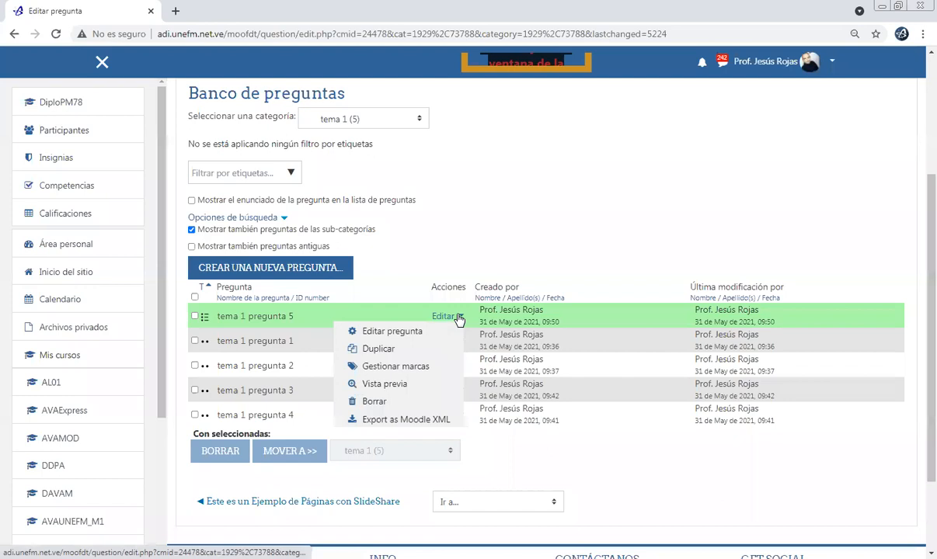
left_click(414, 350)
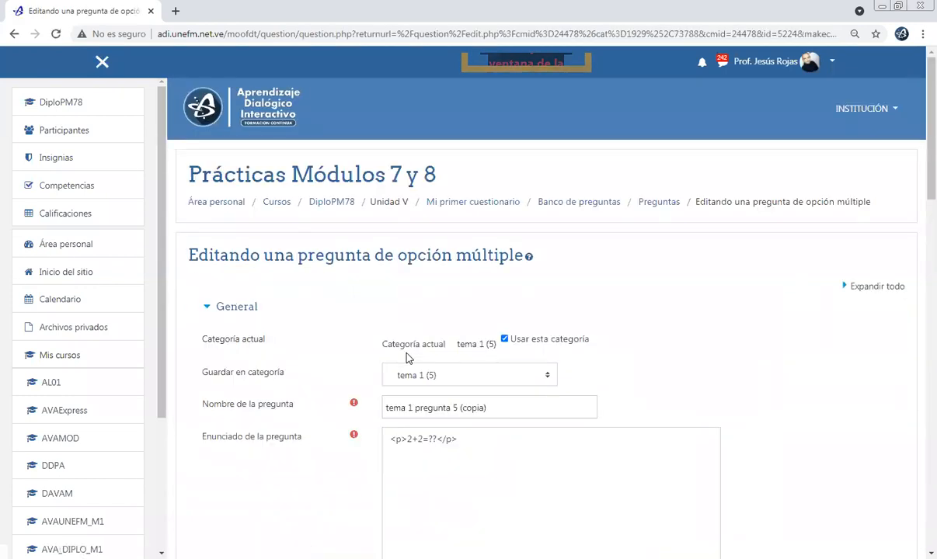
Rename the copied question as "tema 1 pregunta 6".
scroll(396, 375, "down", 2)
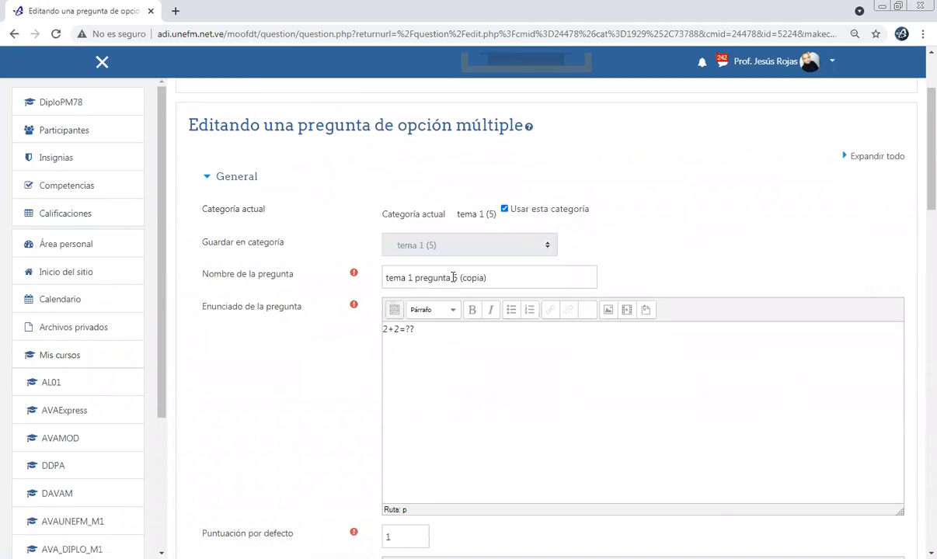
left_click_drag(453, 277, 532, 281)
type("6")
Change the question text of the copy to "2+6=??".
scroll(501, 320, "down", 1)
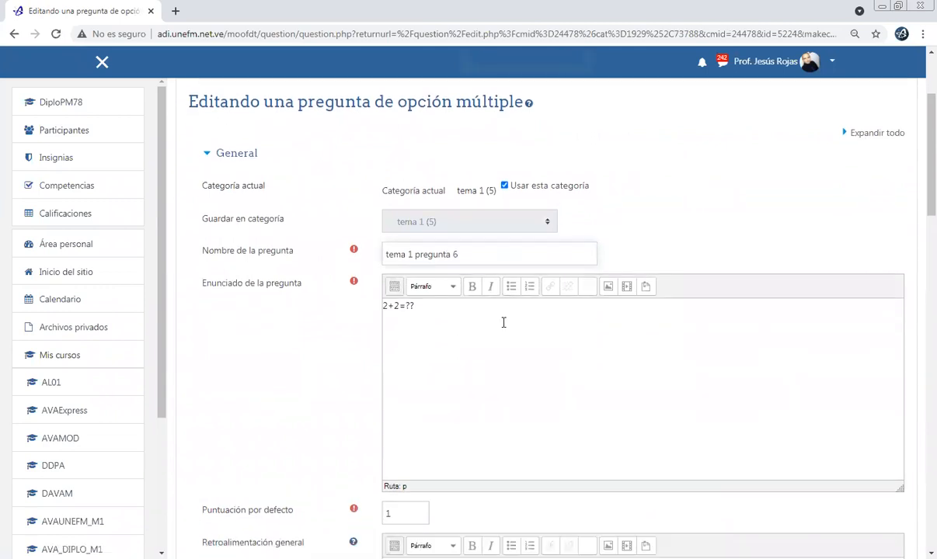
left_click(398, 263)
key("BackSpace")
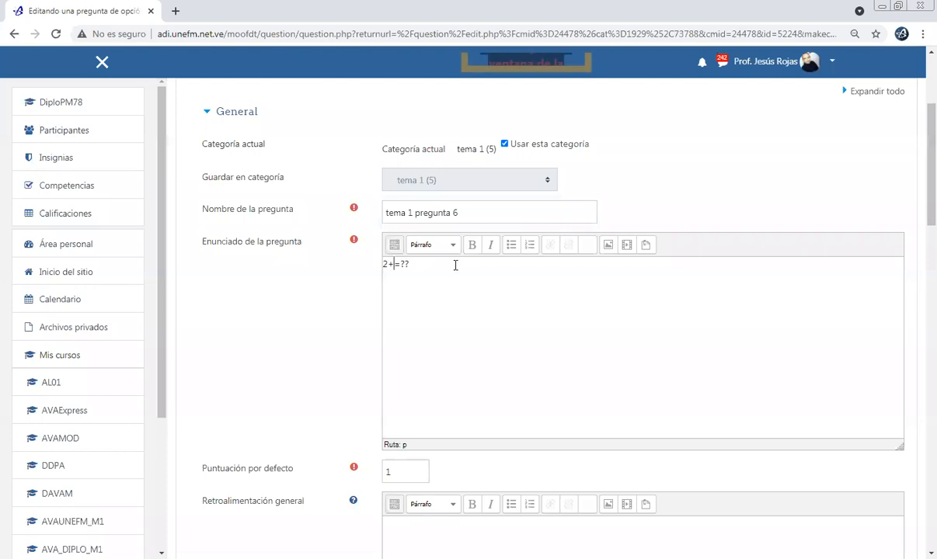
type("6")
Set the grade of answer choice 1 to Ninguno in the "tema 1 pregunta 6" question.
scroll(274, 388, "down", 4)
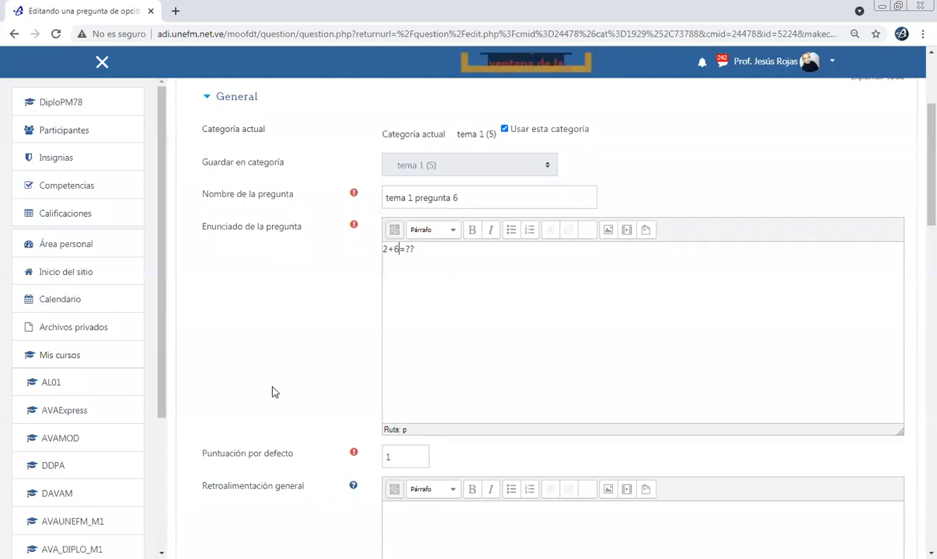
scroll(303, 365, "up", 3)
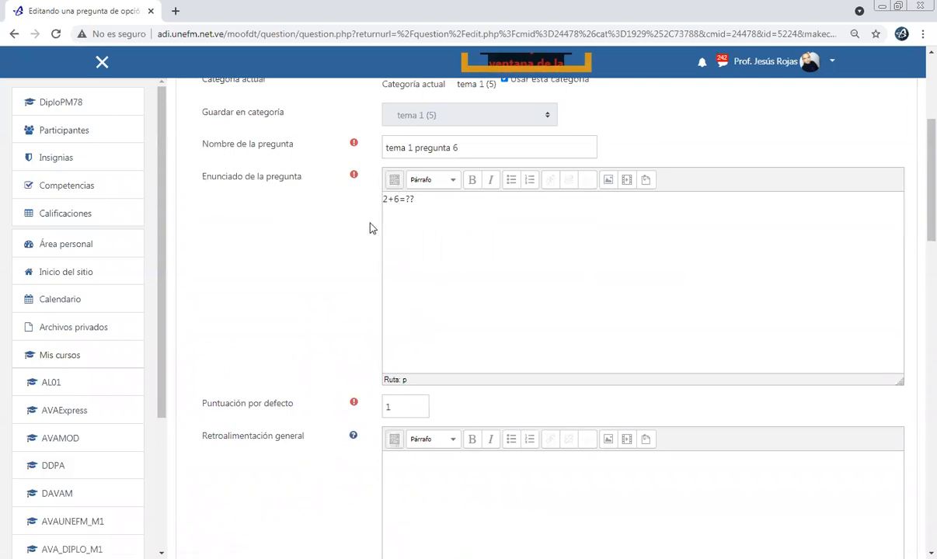
scroll(348, 280, "down", 4)
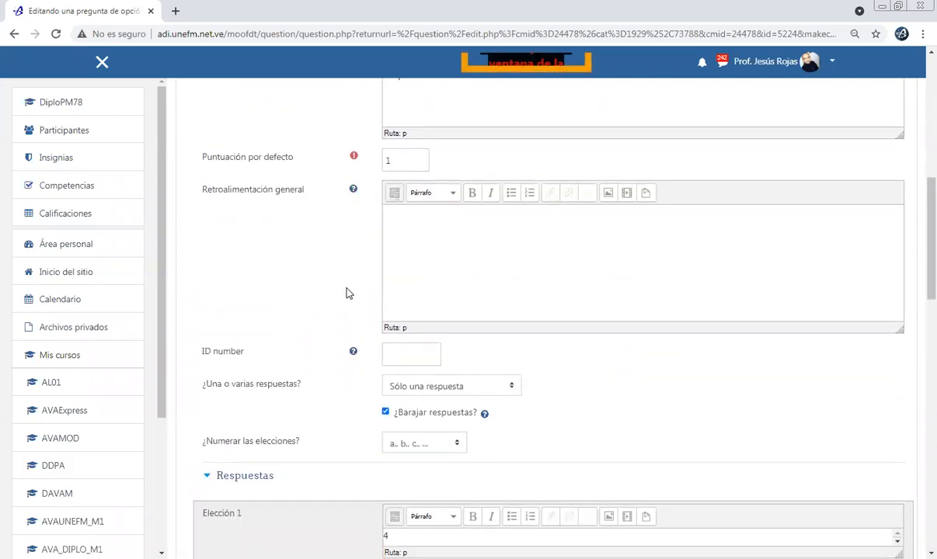
scroll(347, 295, "up", 4)
scroll(341, 307, "down", 2)
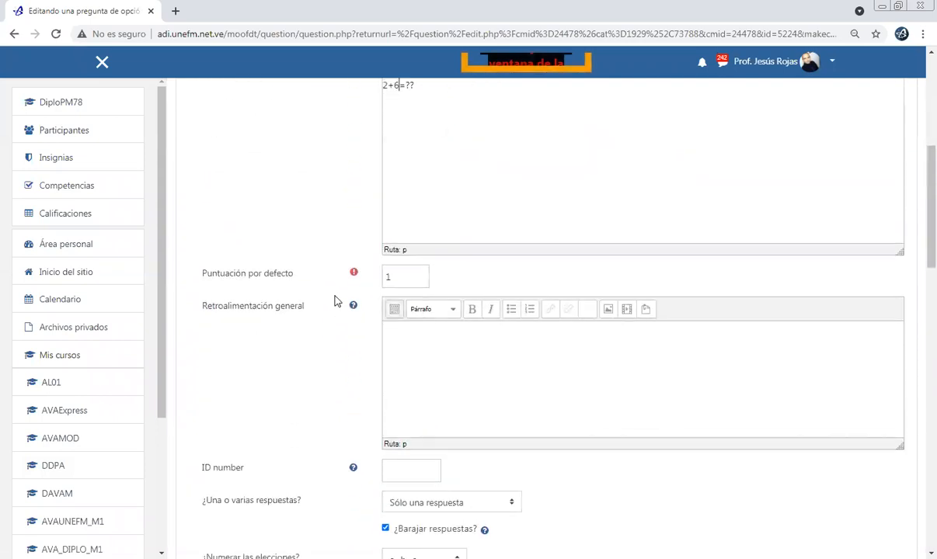
scroll(342, 310, "down", 3)
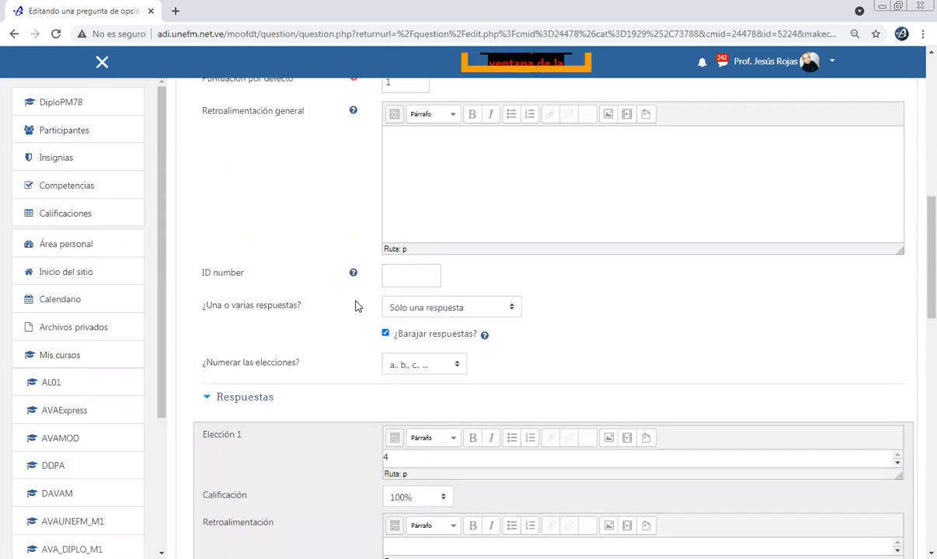
scroll(344, 320, "down", 3)
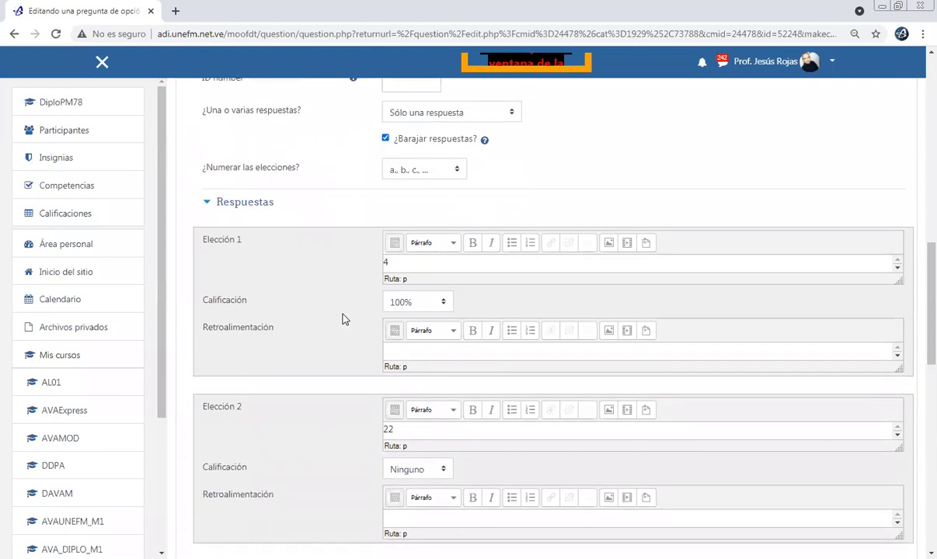
left_click(445, 302)
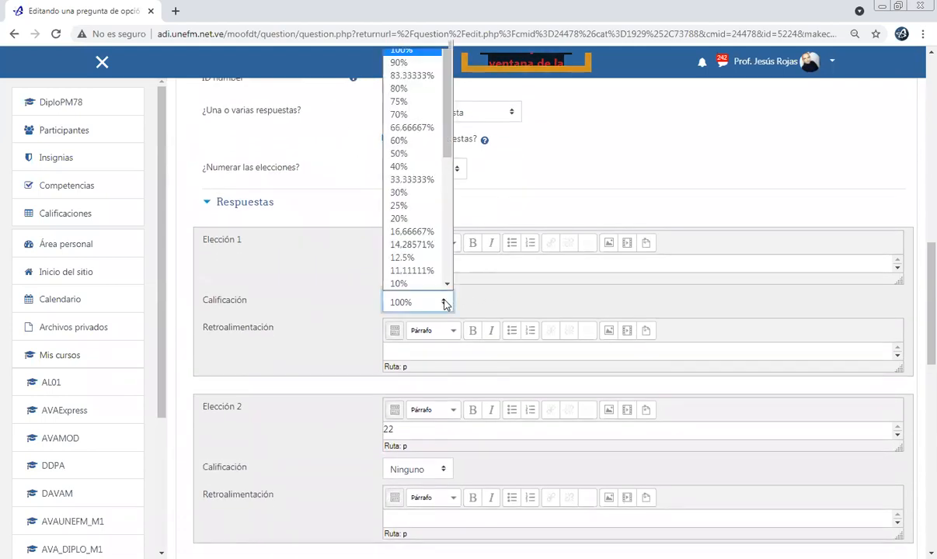
scroll(382, 169, "up", 1)
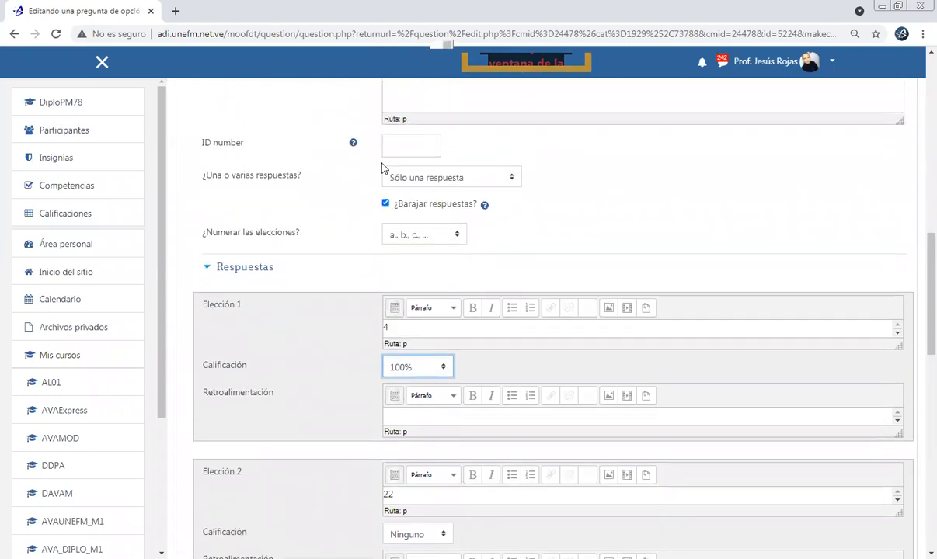
left_click(391, 368)
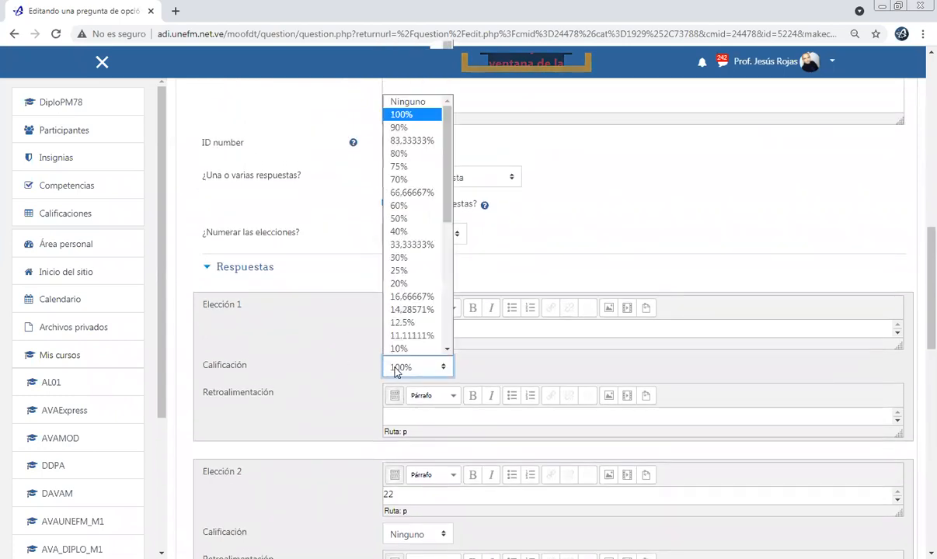
left_click(435, 105)
Set the grade of answer choice 3, the answer 8, to 100%.
scroll(347, 376, "down", 5)
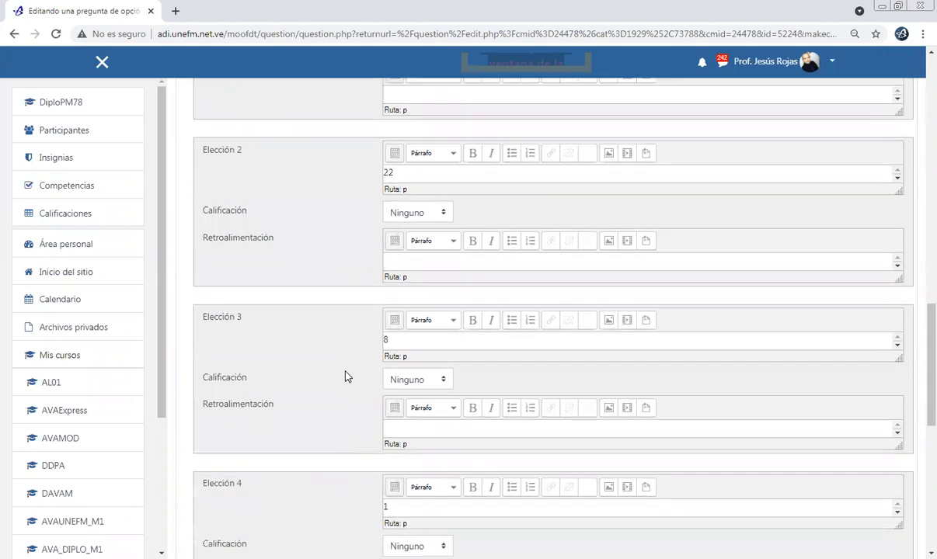
scroll(347, 376, "down", 1)
left_click(410, 312)
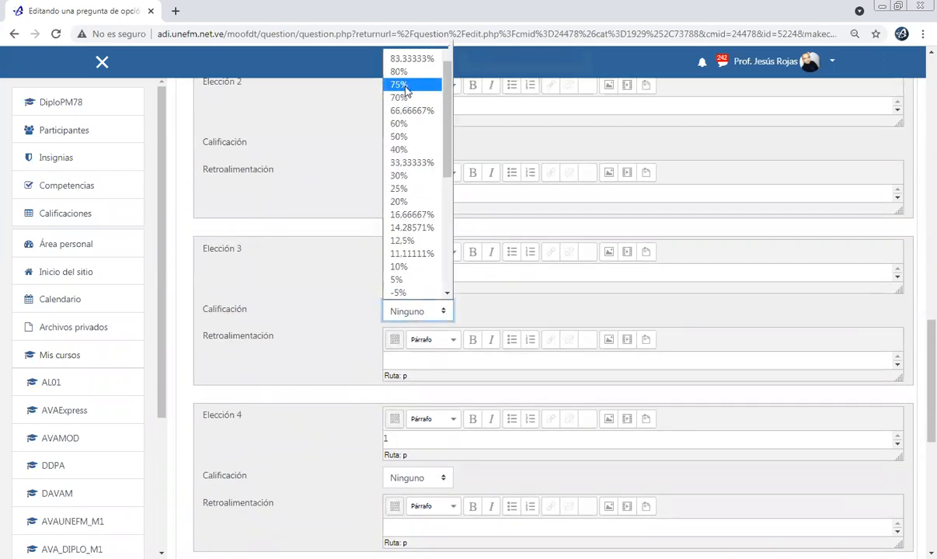
scroll(404, 85, "up", 1)
left_click(396, 56)
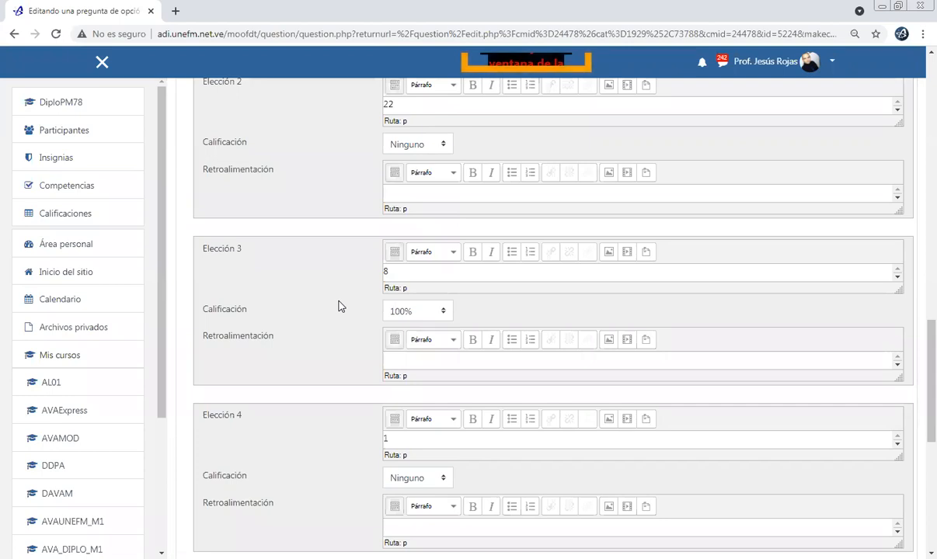
Save the changes to the "tema 1 pregunta 6" question.
scroll(345, 311, "down", 3)
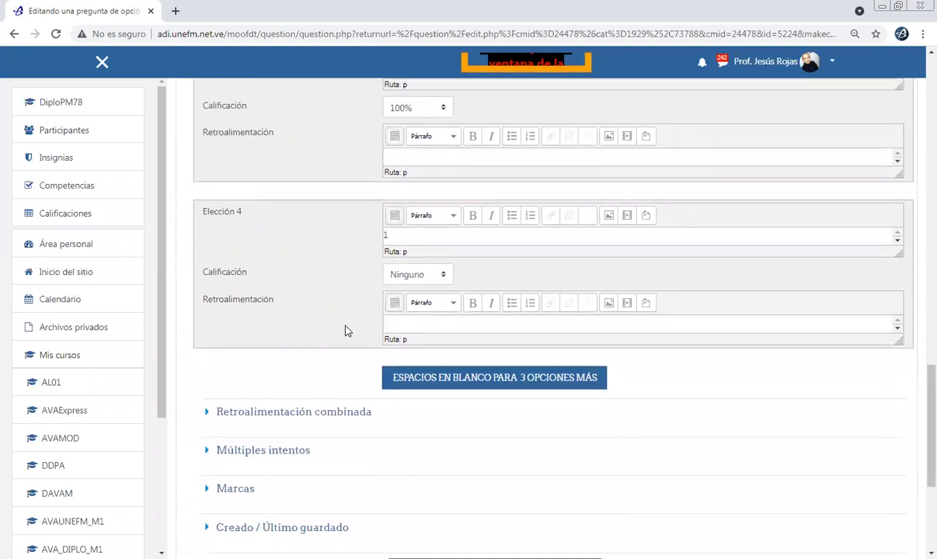
scroll(345, 331, "down", 3)
left_click(427, 366)
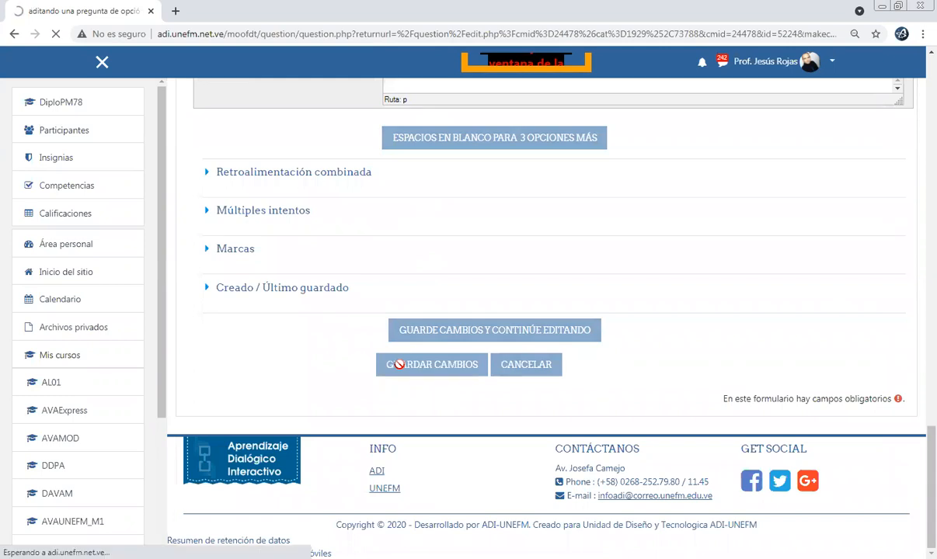
Duplicate the question "tema 1 pregunta 6" from the question bank list.
scroll(404, 345, "down", 3)
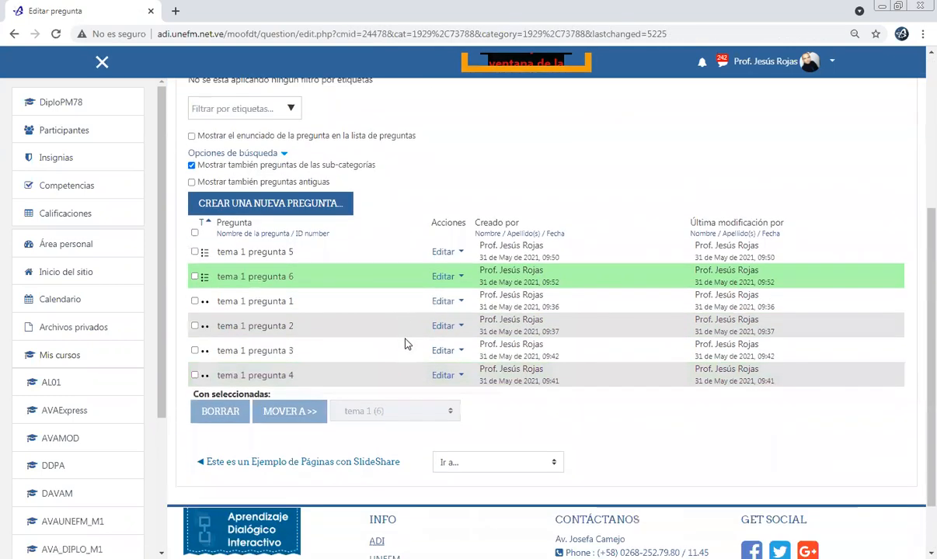
scroll(404, 345, "up", 2)
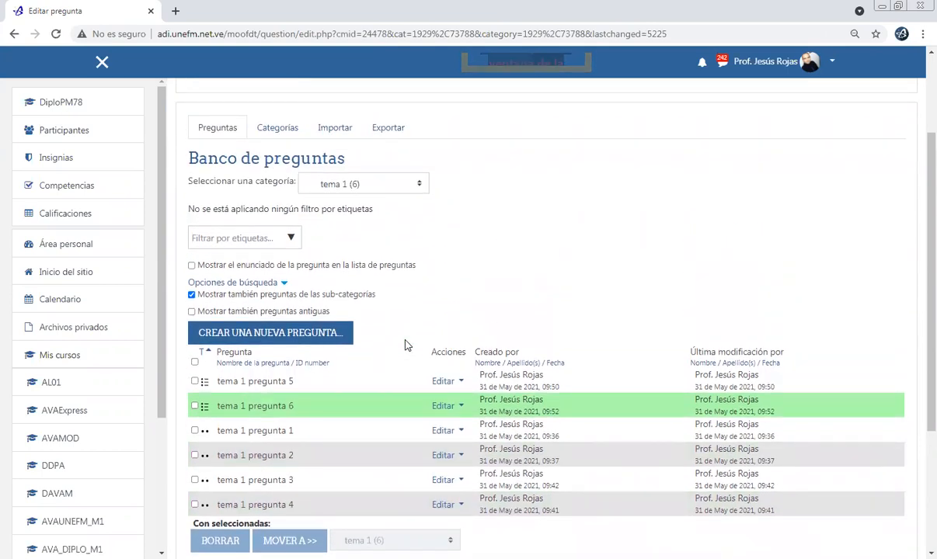
left_click(456, 409)
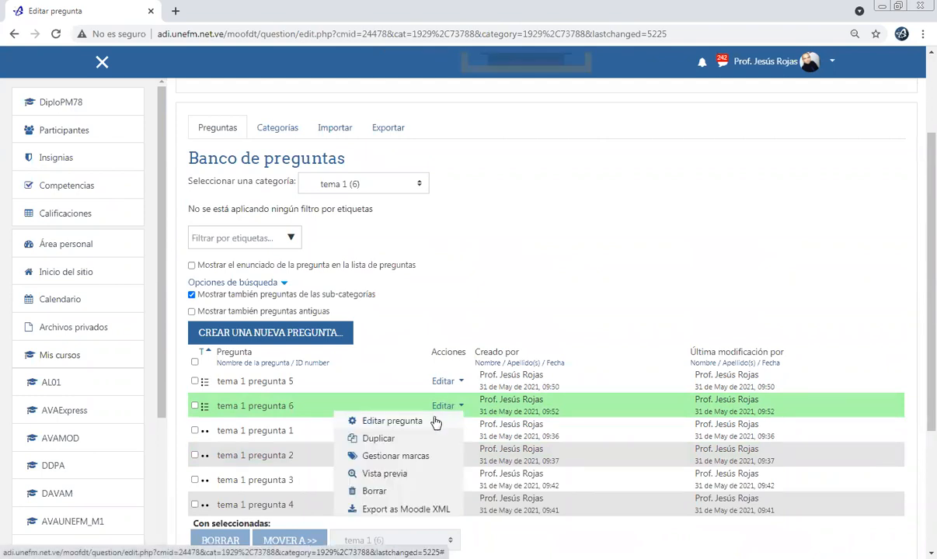
left_click(391, 440)
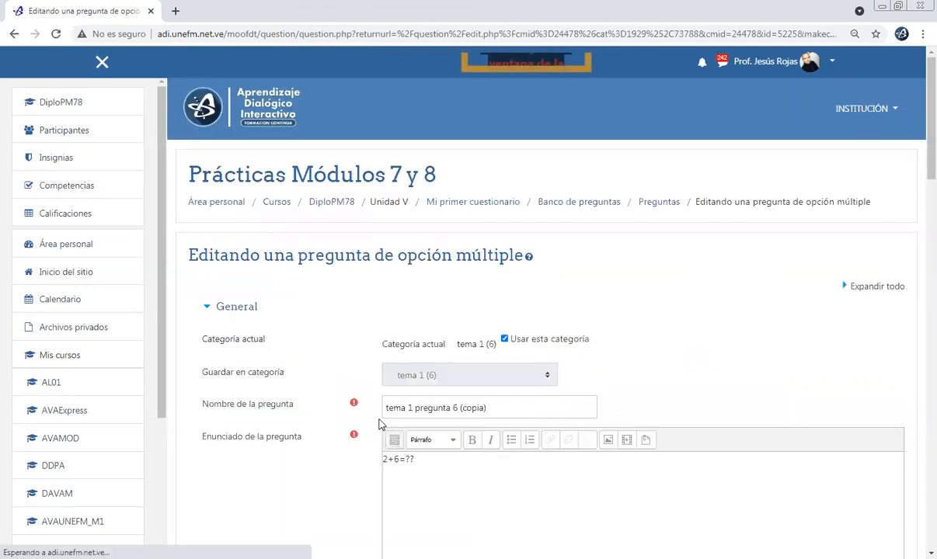
Rename the copied question as "tema 1 pregunta 7".
scroll(368, 429, "down", 3)
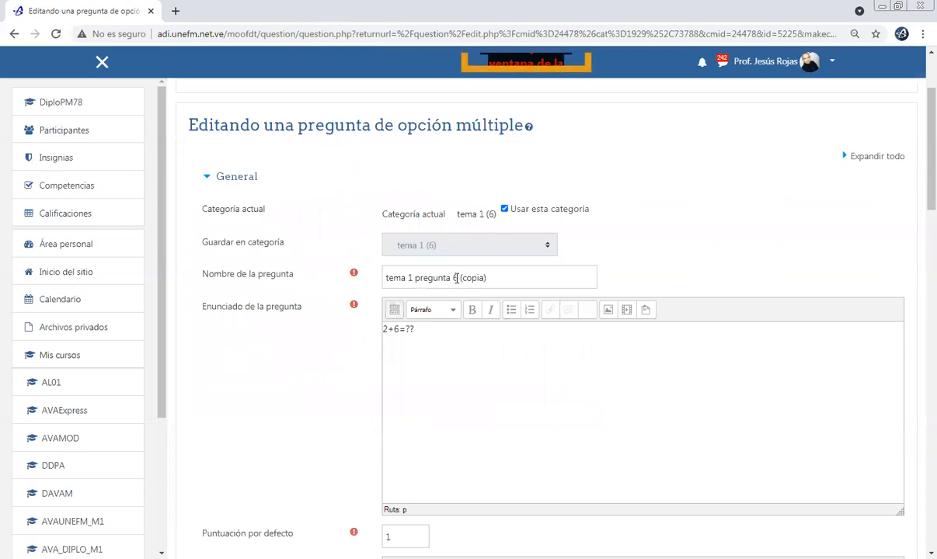
left_click_drag(451, 278, 590, 275)
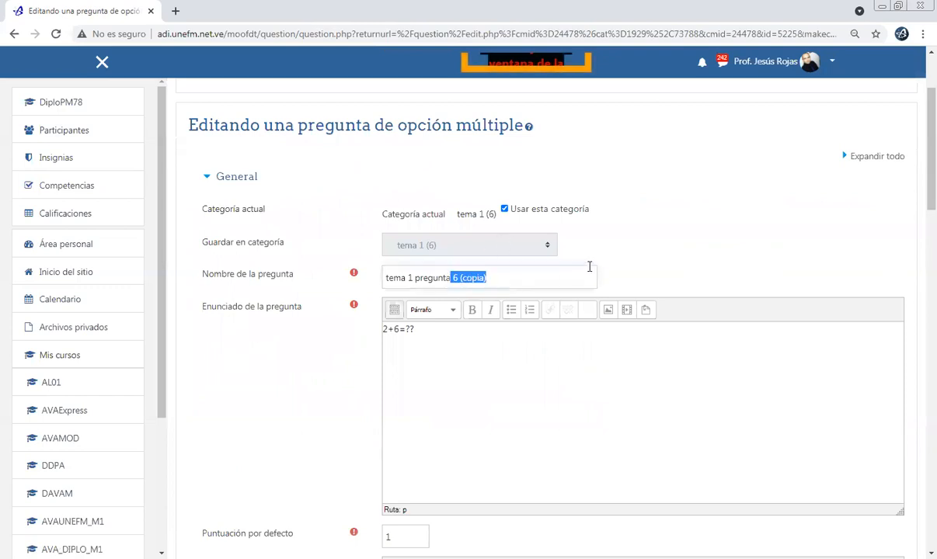
key("BackSpace")
Replace the sum in the question text with "colocres de nuetsra bandera", keeping the two question marks at the end.
left_click(489, 329)
key("Left")
key("Left")
key("Left")
key("Left")
key("Delete")
key("Delete")
key("Delete")
key("Delete")
type("colocres ")
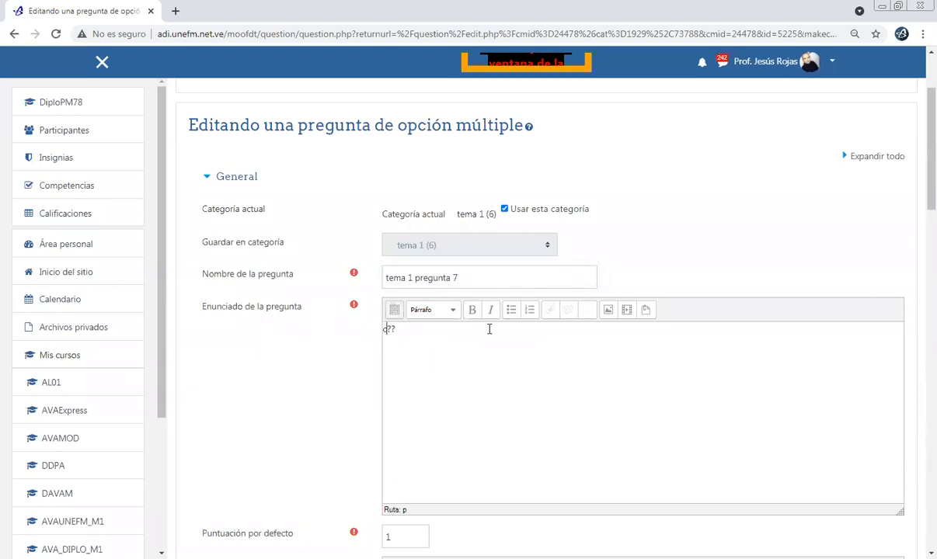
type("de nuetsra")
type(" bandera")
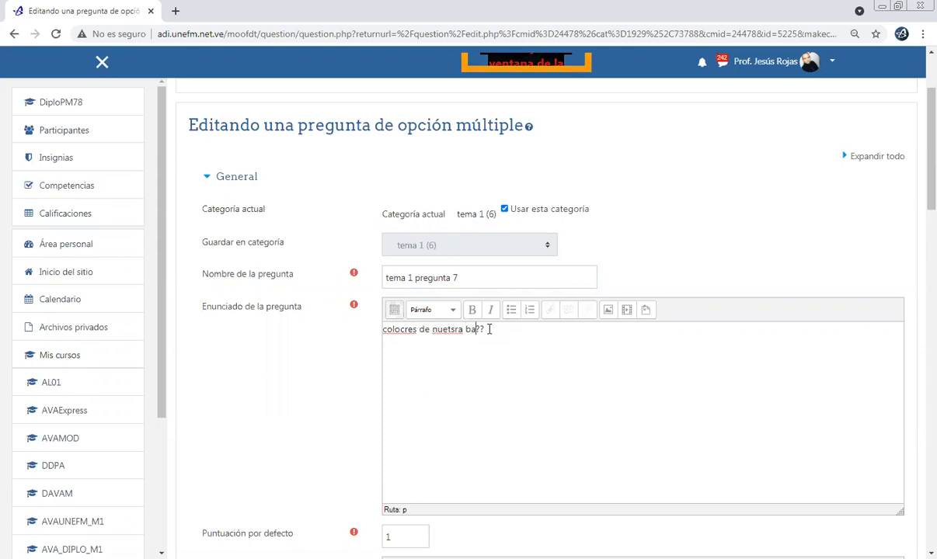
Correct the misspelled words so that the question text reads "colores de nuestra bandera??".
key("Left")
key("Left")
key("Left")
key("Left")
key("Left")
key("Left")
key("Left")
key("Left")
key("Left")
key("Left")
key("Left")
key("BackSpace")
key("Right")
type("t")
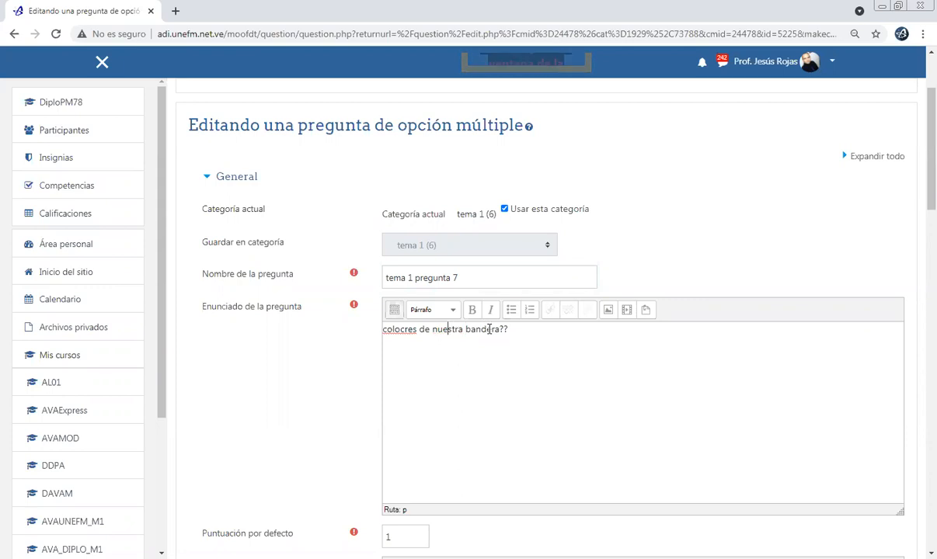
key("BackSpace")
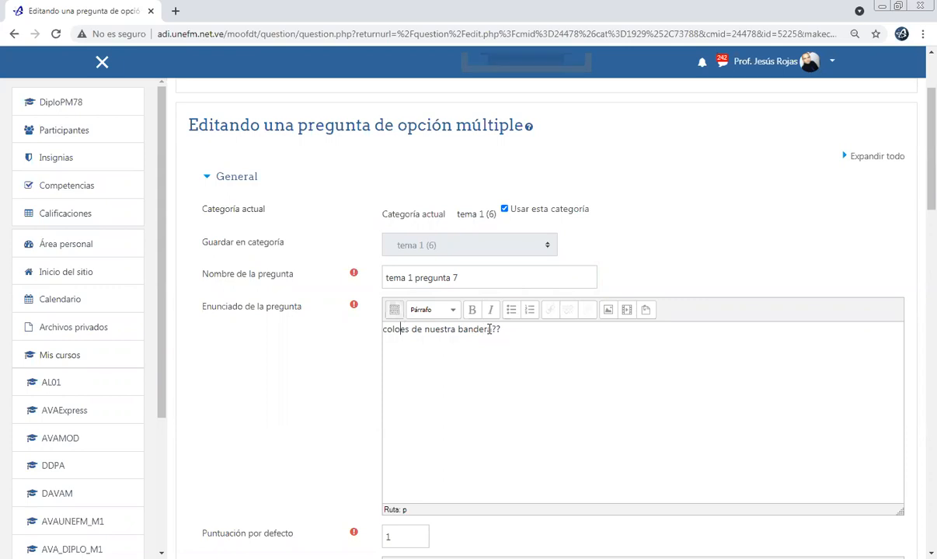
key("Right")
key("Right")
key("Right")
key("Right")
key("Right")
key("Right")
key("Right")
key("Right")
key("Right")
key("Right")
key("Right")
key("Right")
key("Right")
key("Right")
key("Right")
key("Right")
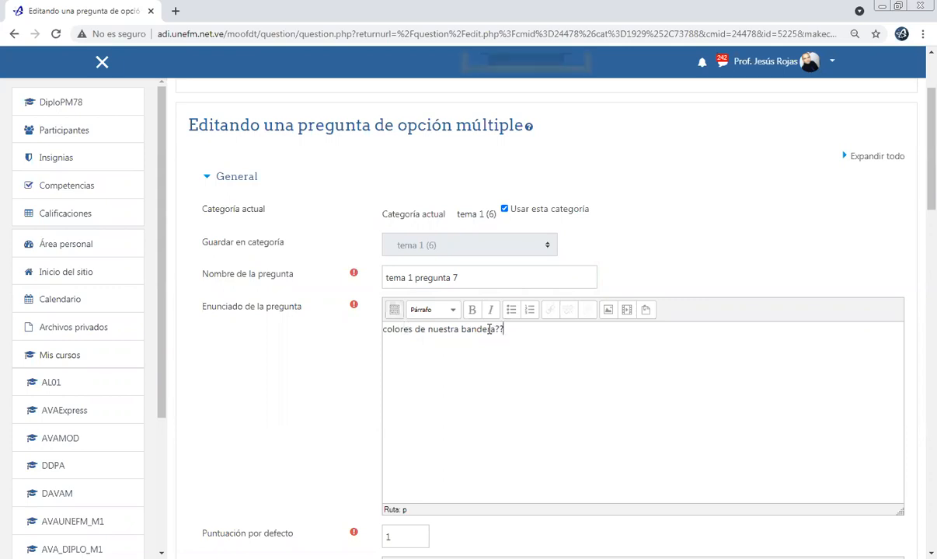
Allow several answers for the question by choosing "Se permiten varias respuestas".
scroll(324, 372, "down", 3)
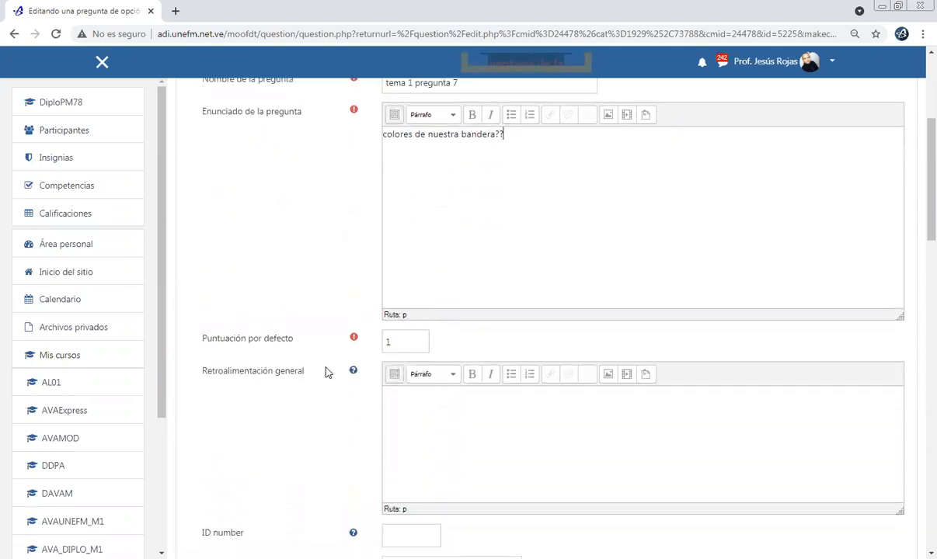
scroll(324, 372, "down", 1)
scroll(325, 372, "up", 2)
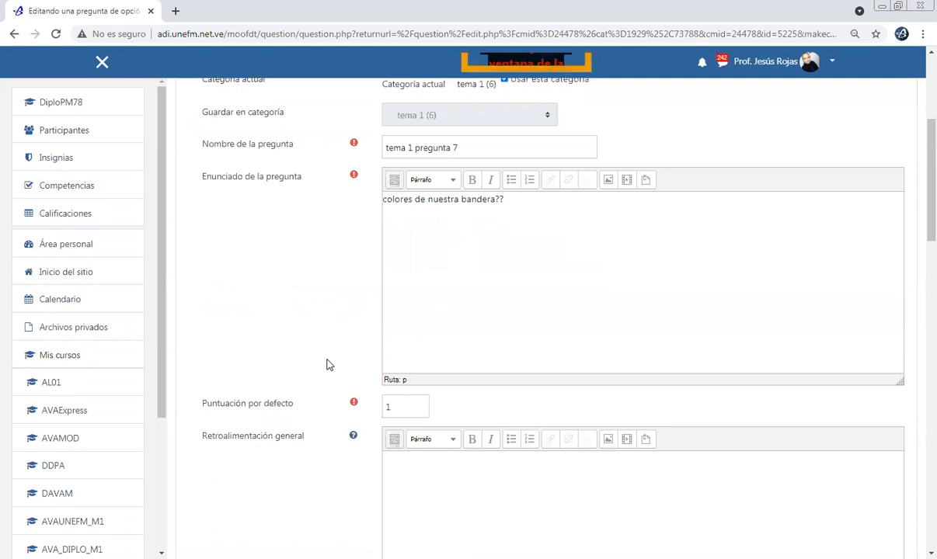
scroll(324, 361, "down", 4)
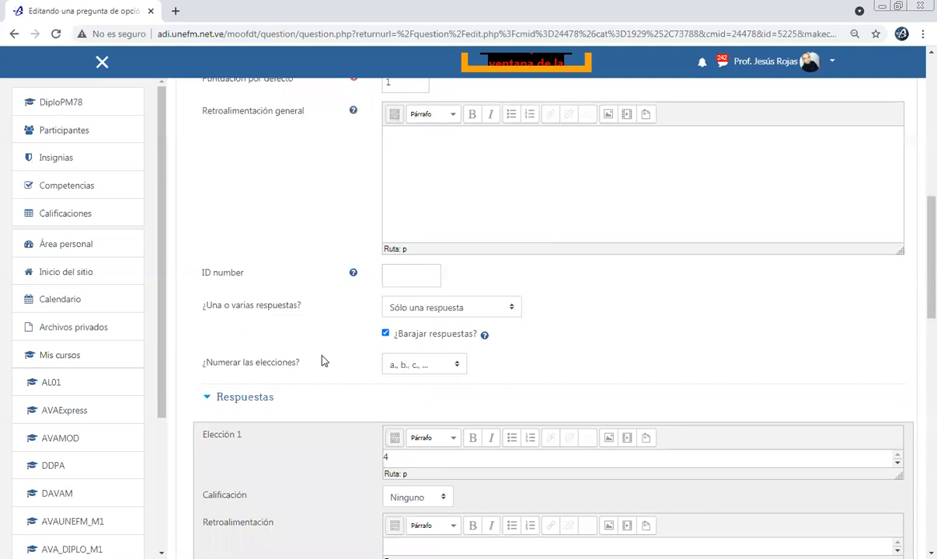
left_click(457, 307)
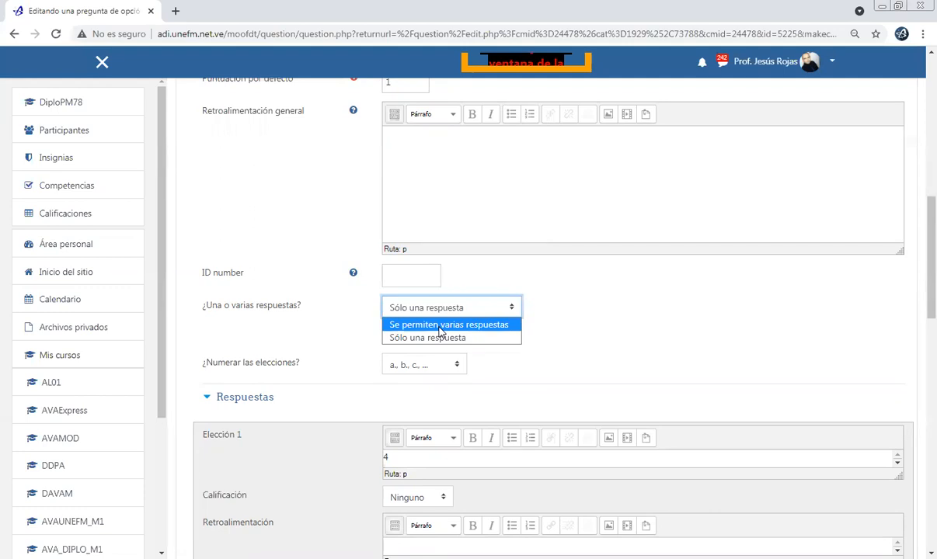
left_click(450, 324)
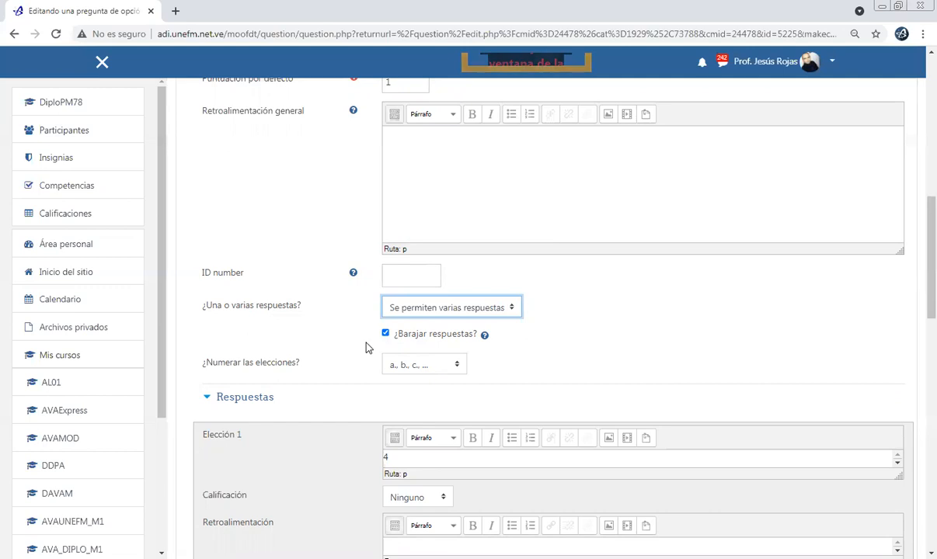
Replace the text of answer choice 1 with "amarillo" and that of choice 2 with "azul".
scroll(380, 338, "down", 3)
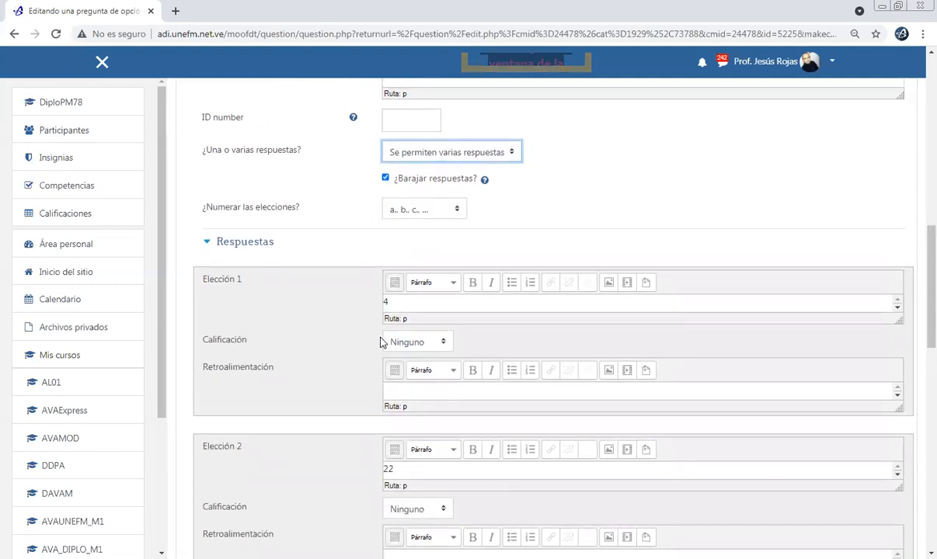
left_click_drag(397, 261, 330, 274)
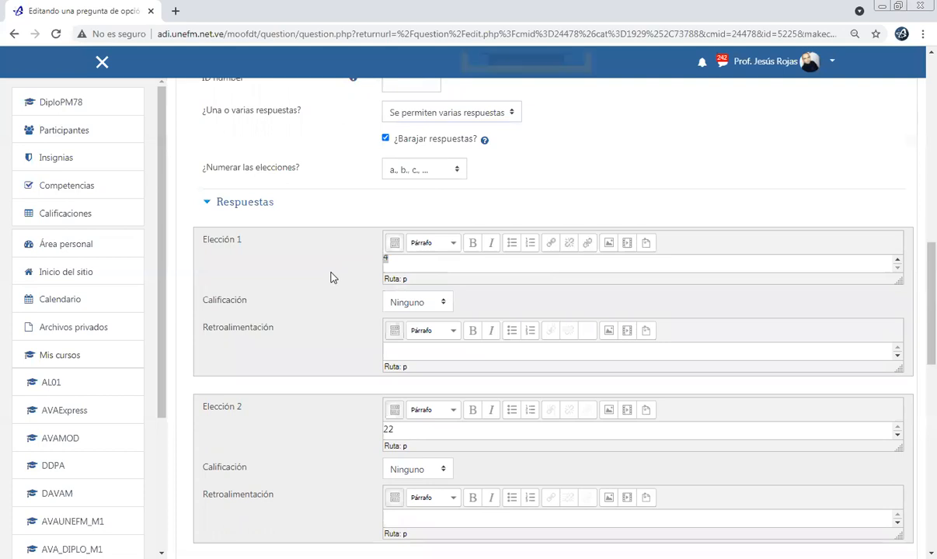
key("BackSpace")
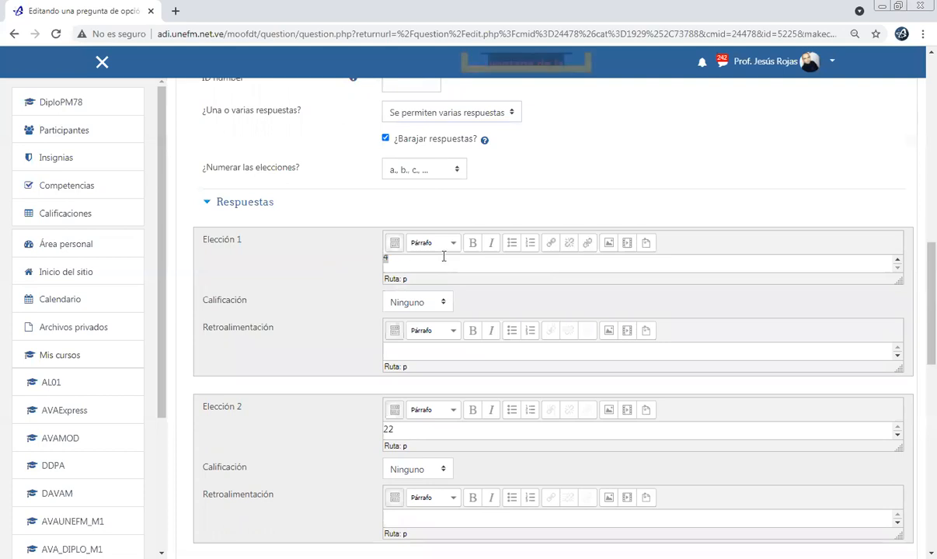
type("amarillo")
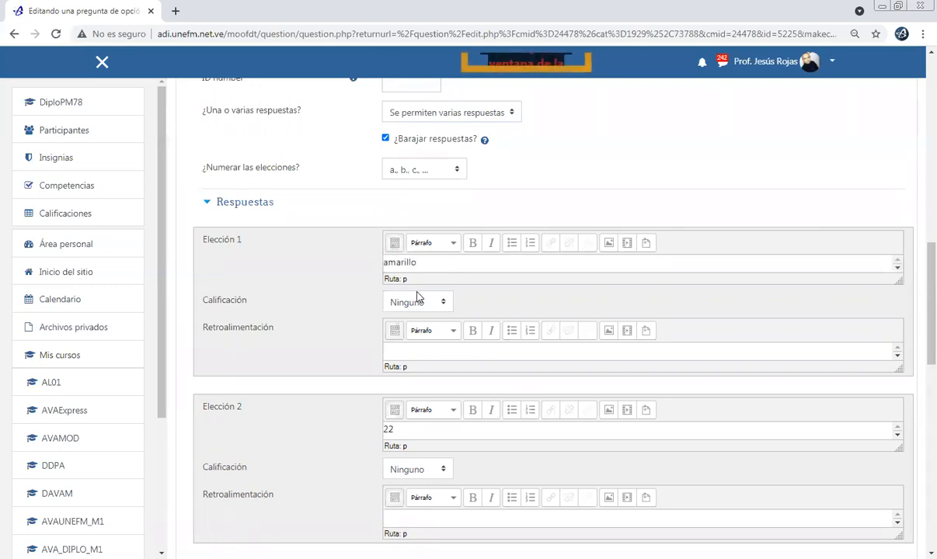
scroll(398, 355, "down", 1)
left_click_drag(392, 365, 377, 365)
type("azul")
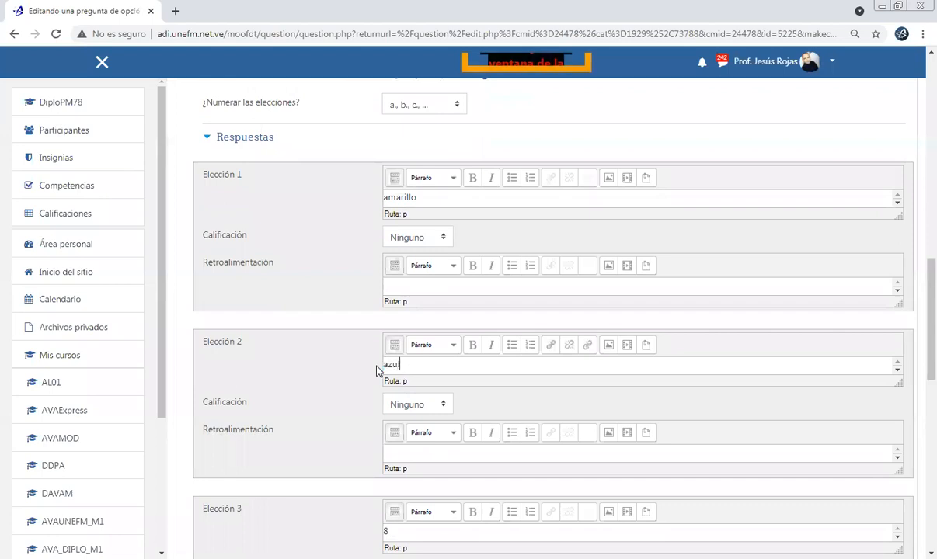
Replace the text of answer choice 3 with "rojo" and that of choice 4 with "verde".
scroll(378, 380, "down", 1)
left_click_drag(419, 467, 368, 465)
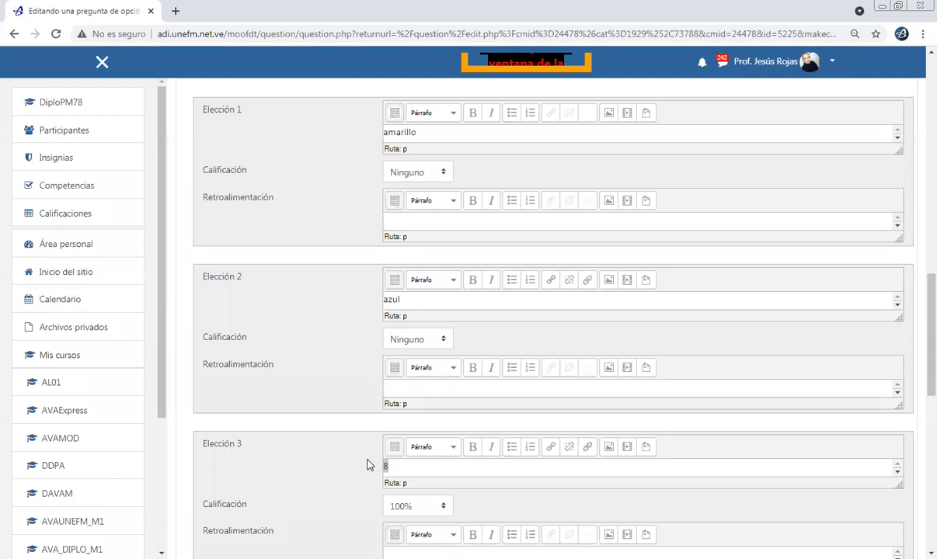
double_click(408, 466)
type("rojop")
key("BackSpace")
scroll(409, 458, "down", 2)
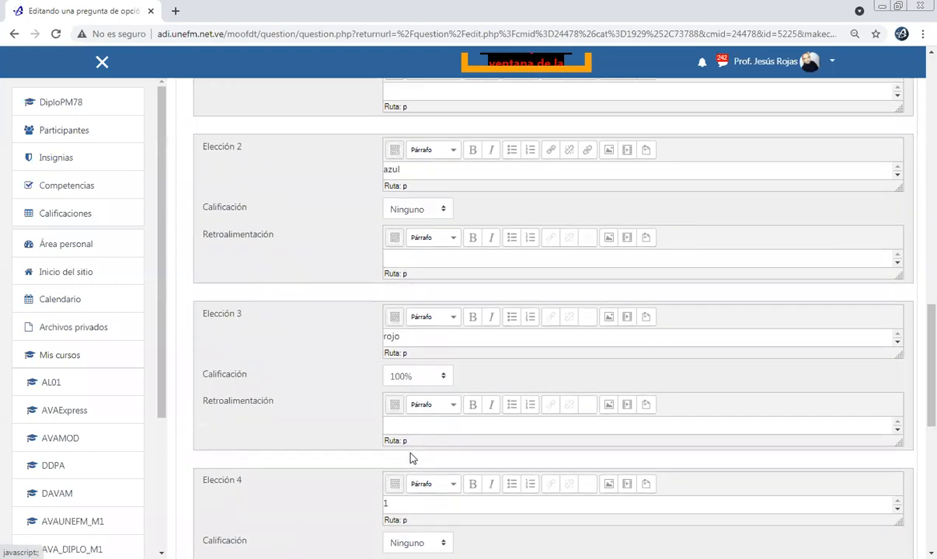
left_click(410, 502)
key("BackSpace")
type("verde")
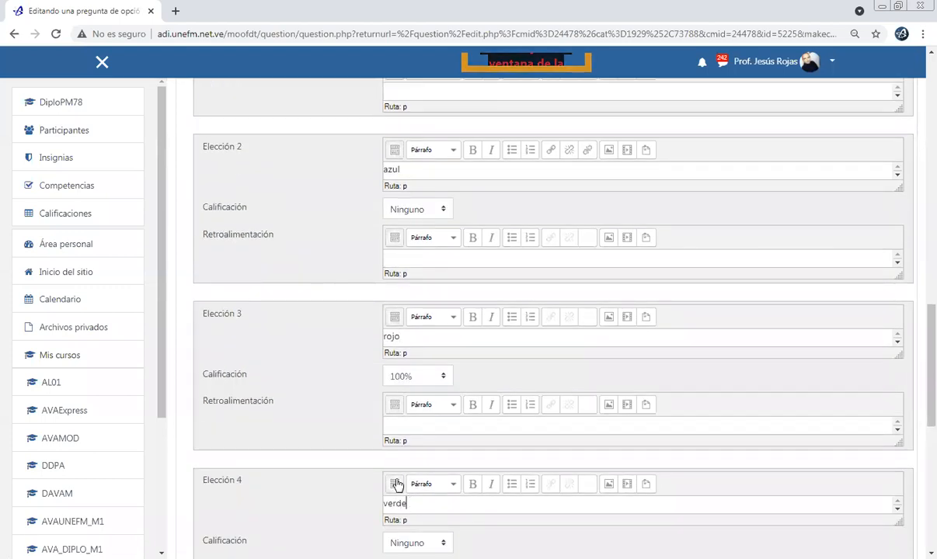
scroll(327, 487, "down", 2)
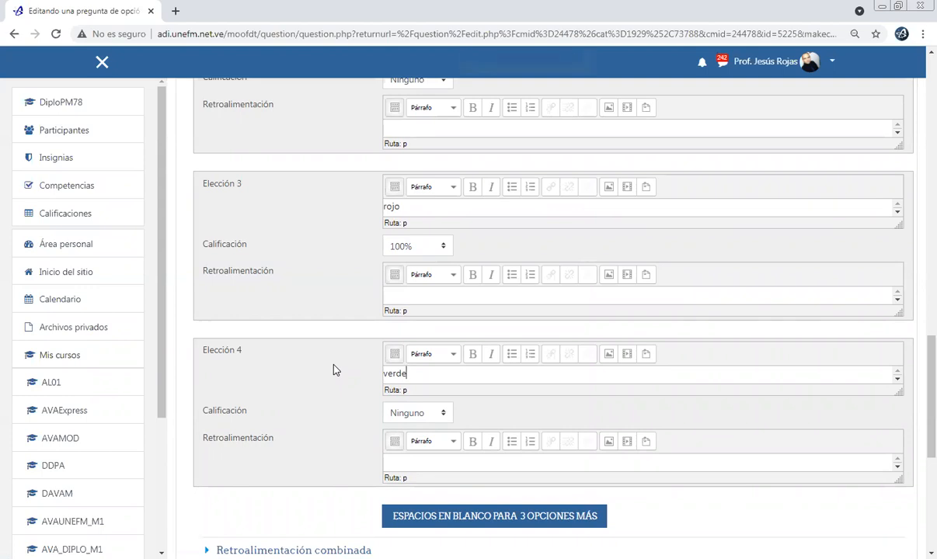
Set the grade of answer choices 1, 2 and 3 (amarillo, azul, rojo) to 33,33333% each.
scroll(324, 376, "up", 3)
scroll(323, 379, "up", 1)
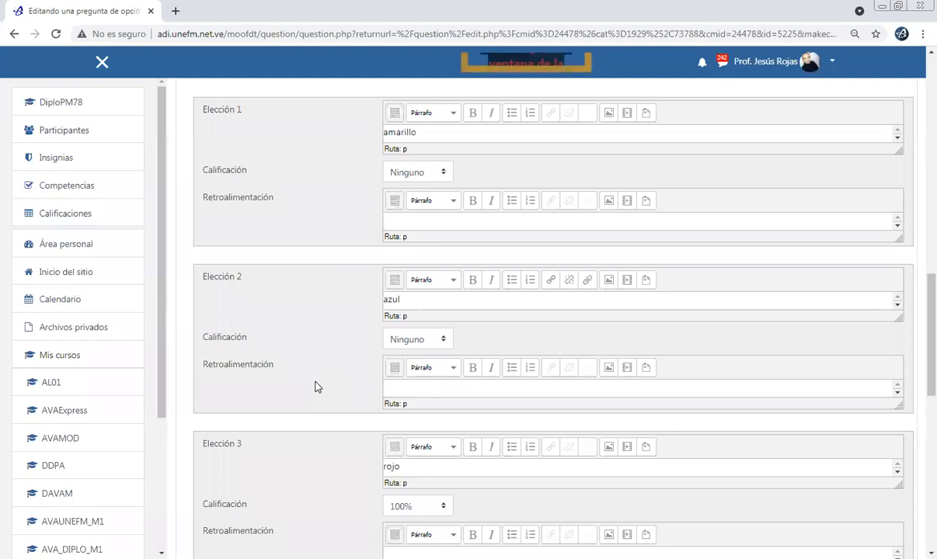
left_click(441, 175)
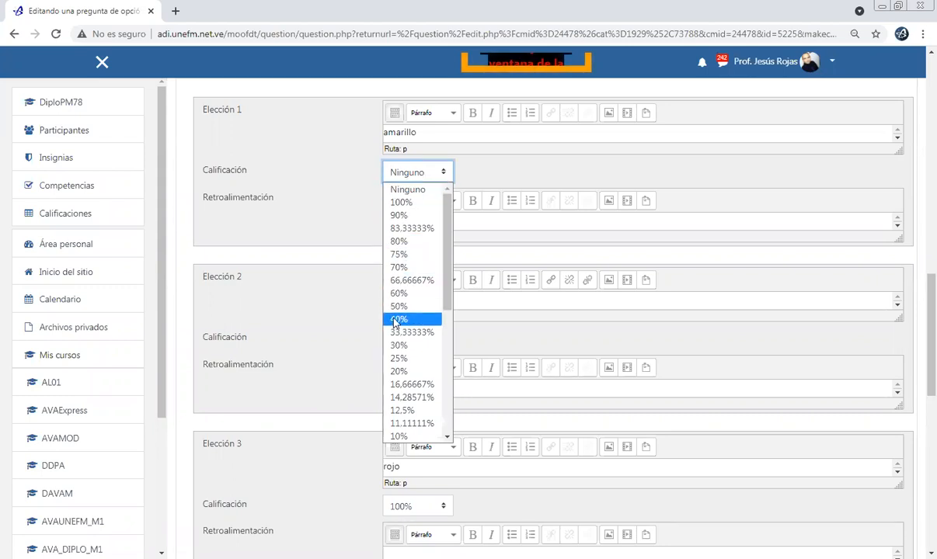
left_click(407, 332)
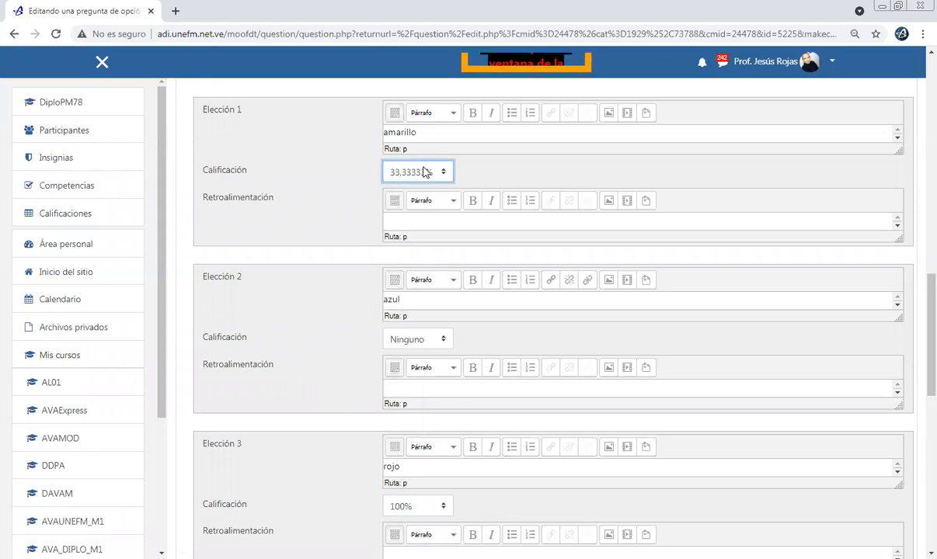
left_click(417, 341)
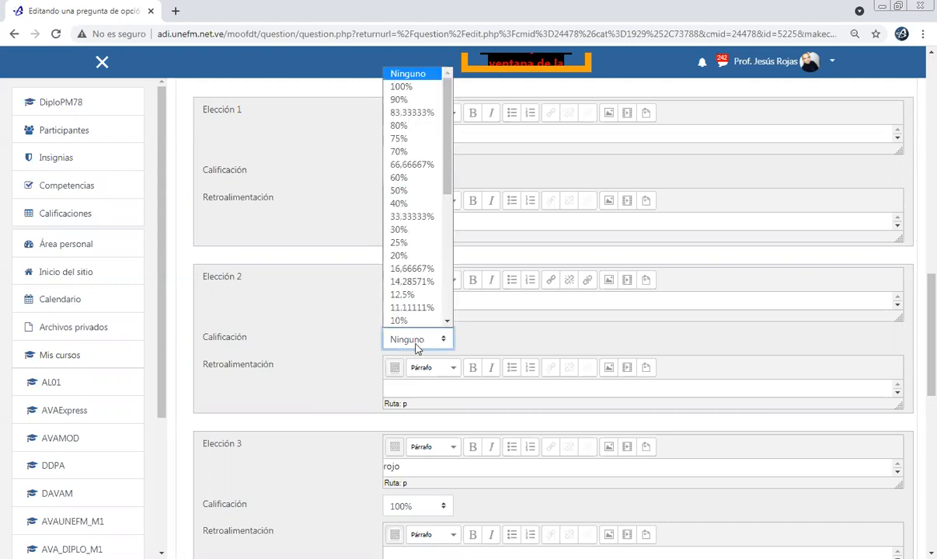
left_click(412, 217)
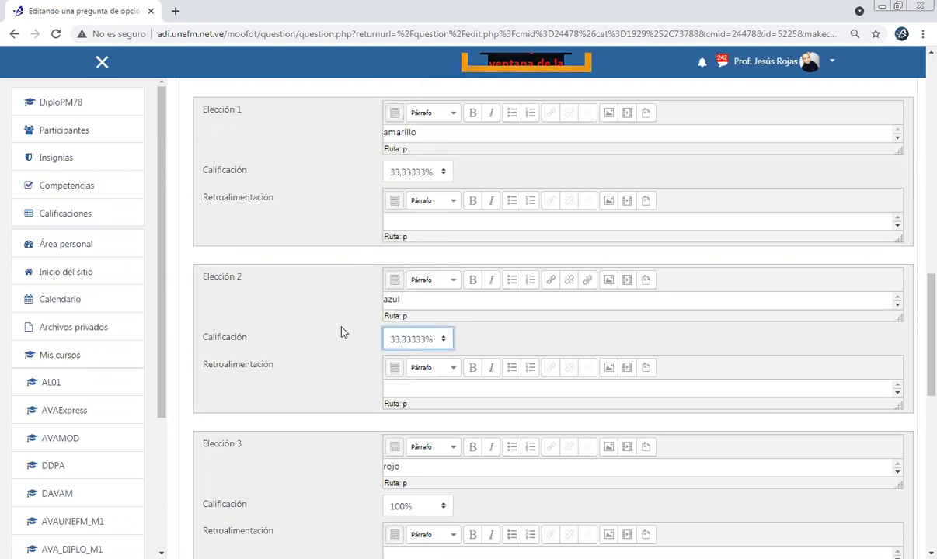
scroll(342, 332, "down", 3)
left_click(401, 310)
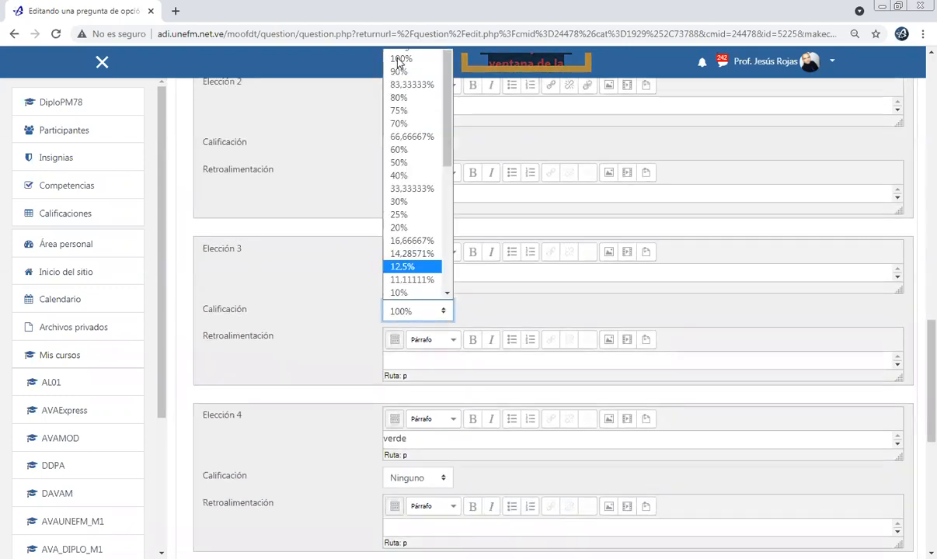
left_click(412, 189)
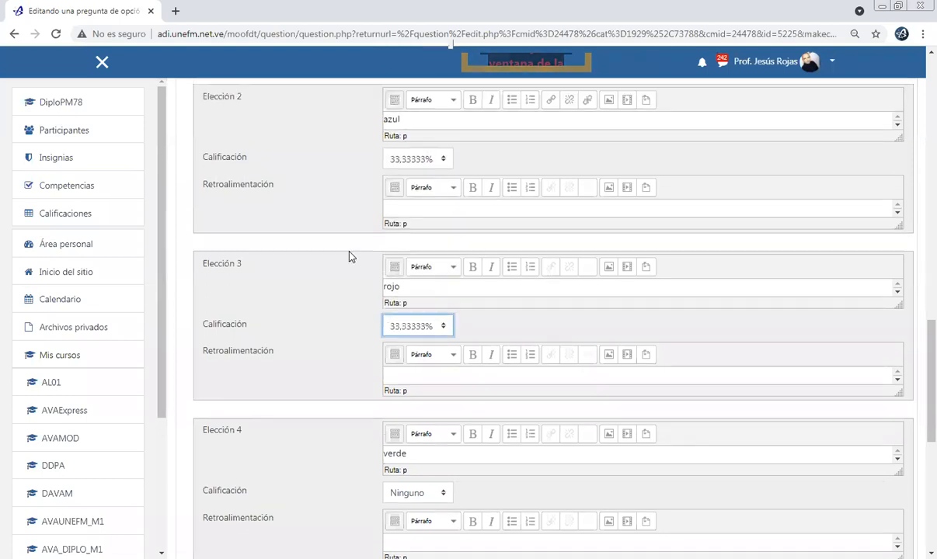
scroll(348, 258, "up", 1)
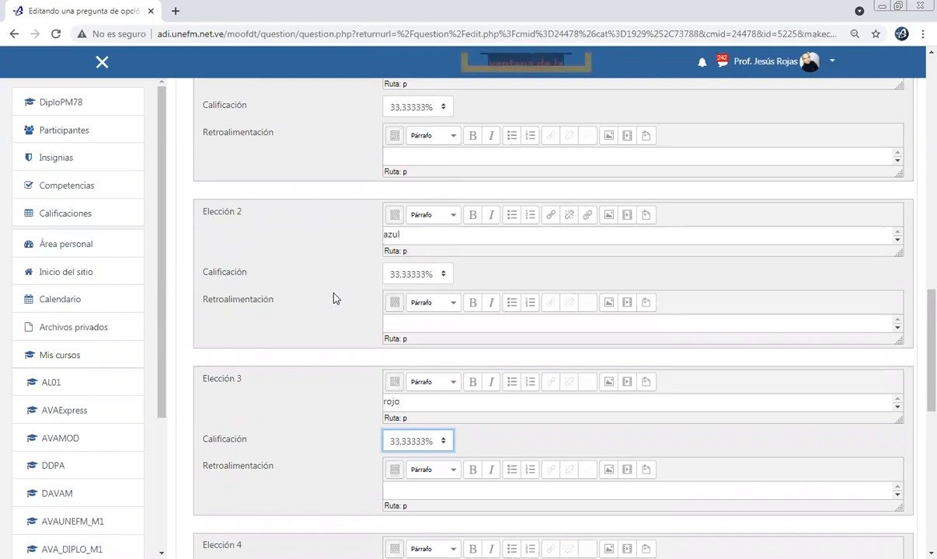
Set the grade of the wrong answer choice 4 (verde) to -100%.
scroll(336, 299, "down", 5)
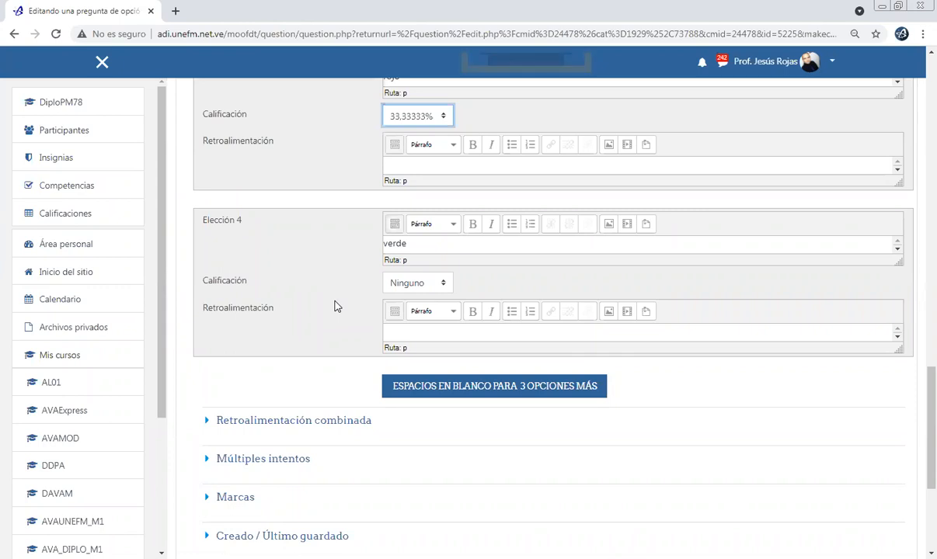
left_click(442, 283)
left_click_drag(446, 324, 436, 509)
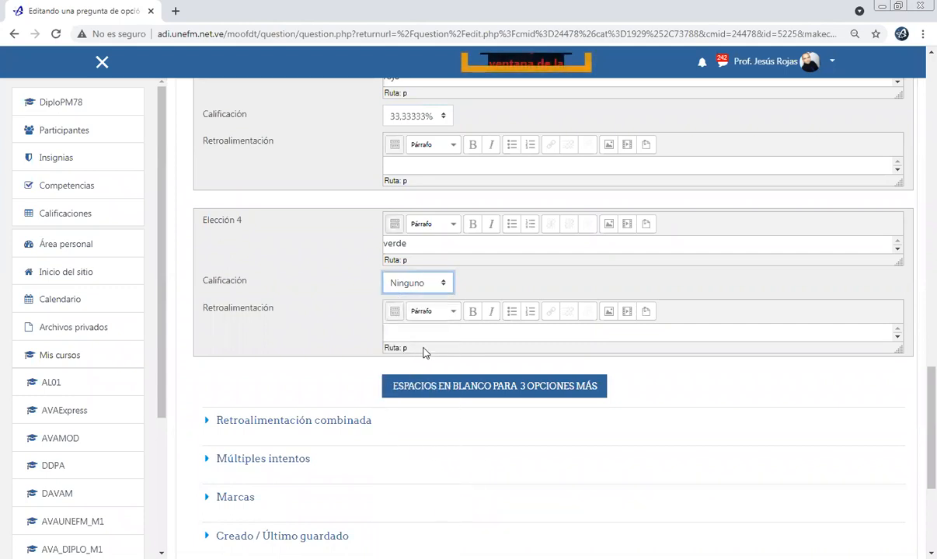
left_click(449, 283)
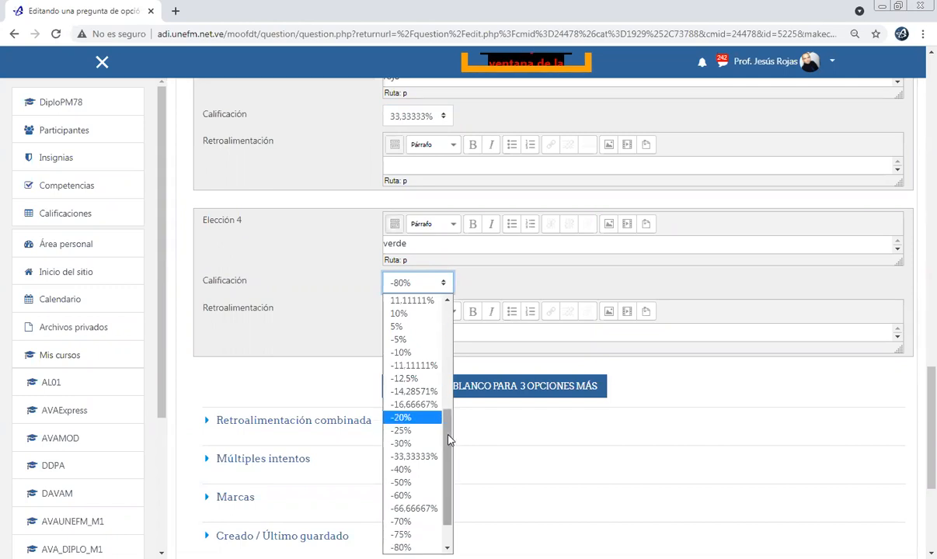
scroll(415, 417, "down", 1)
left_click(402, 548)
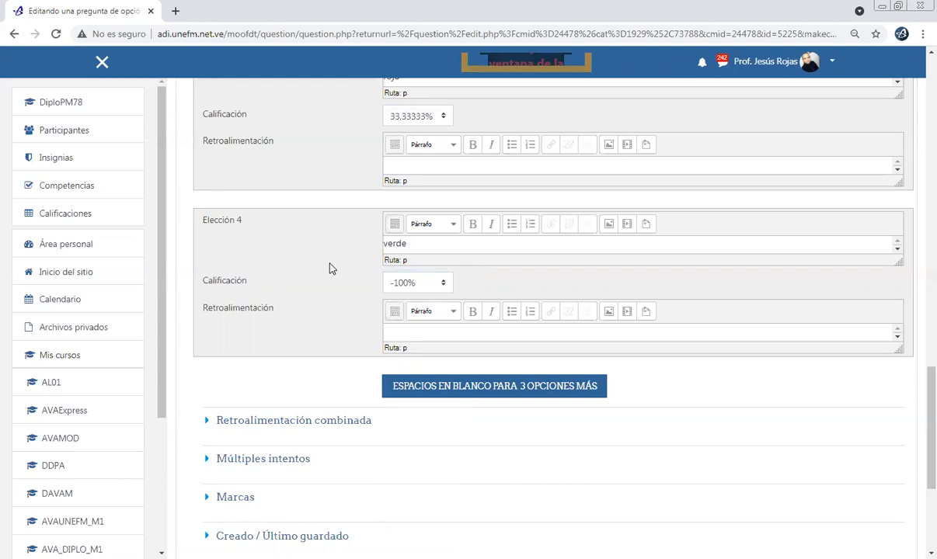
Try a grade of -50% for answer choice 4 (verde), and set it back to -100%.
left_click(407, 285)
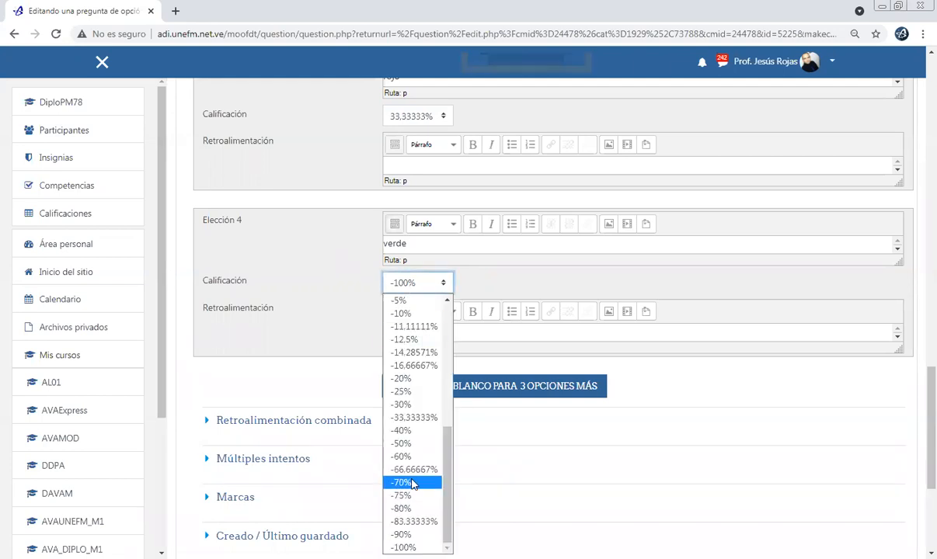
left_click(411, 447)
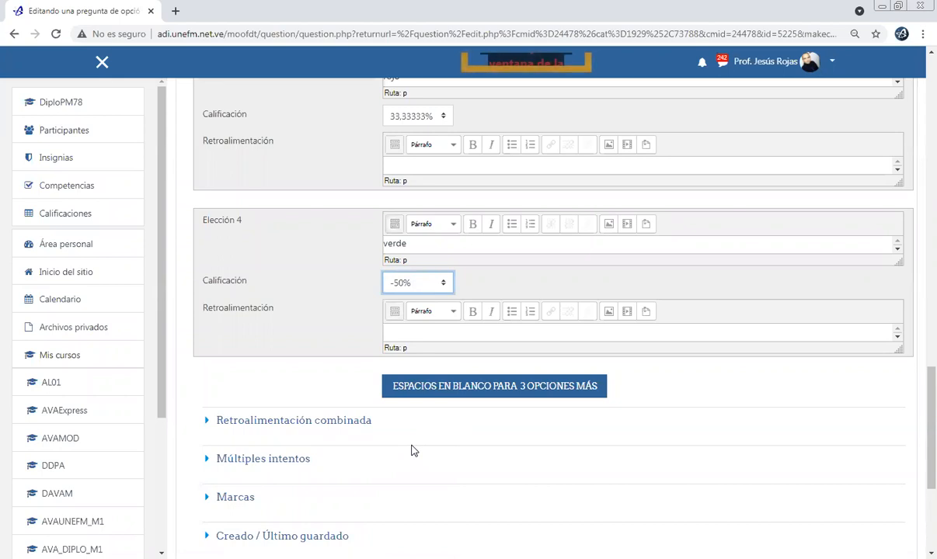
left_click(427, 287)
scroll(405, 466, "down", 3)
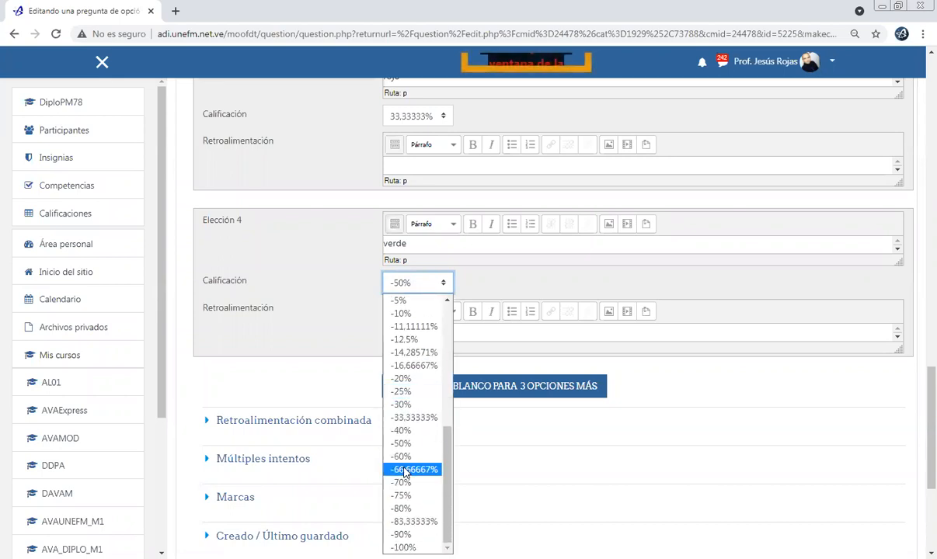
key("Escape")
left_click(298, 281)
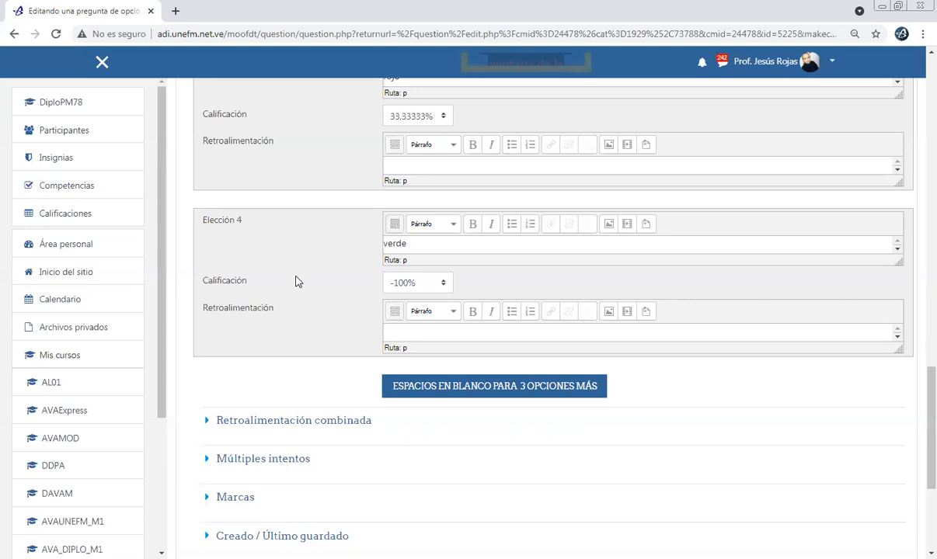
Review the question's name, text, multiple-answer setting and the grades of its answer choices.
scroll(295, 281, "up", 5)
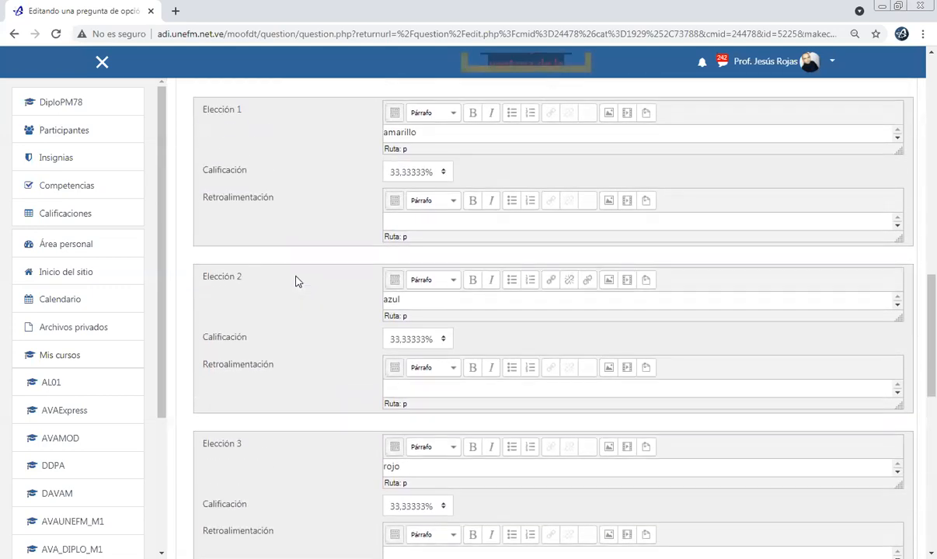
scroll(299, 283, "down", 10)
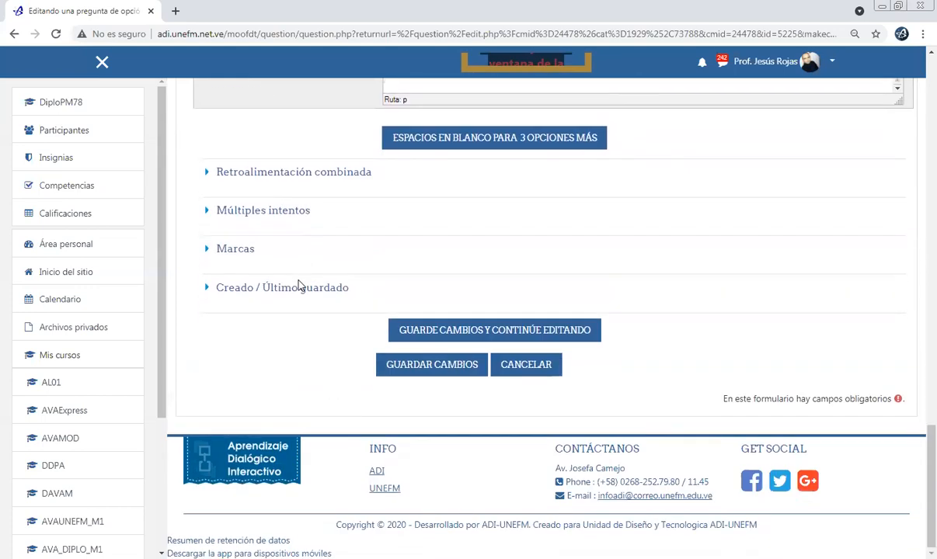
scroll(319, 245, "up", 15)
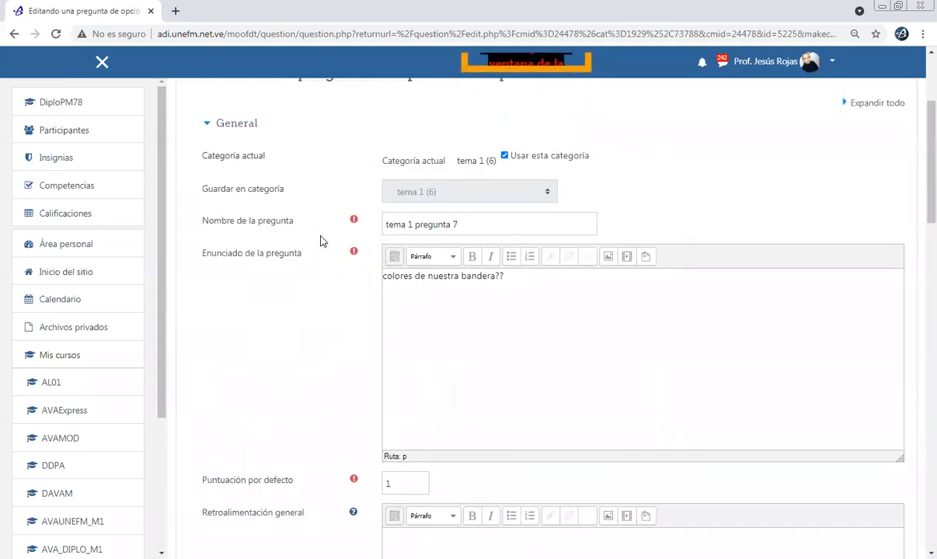
scroll(350, 325, "down", 3)
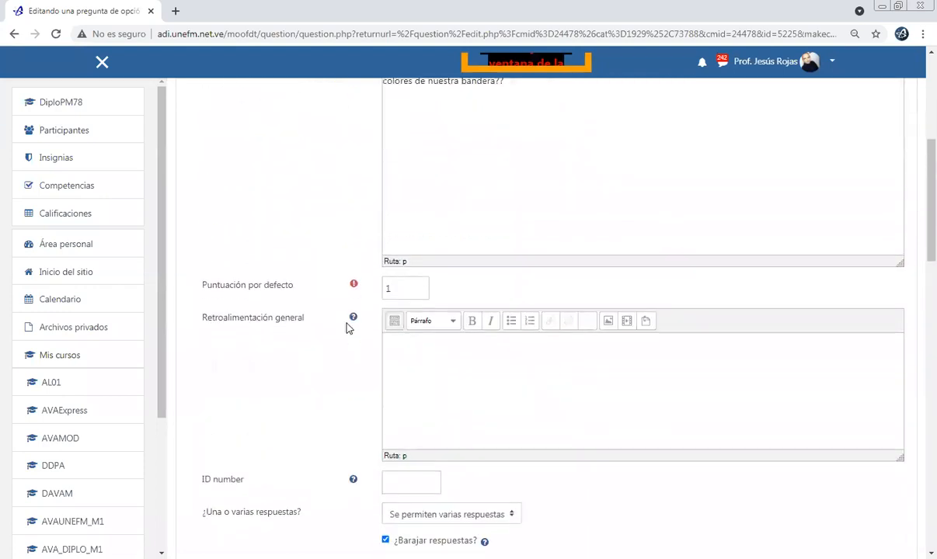
scroll(347, 327, "down", 4)
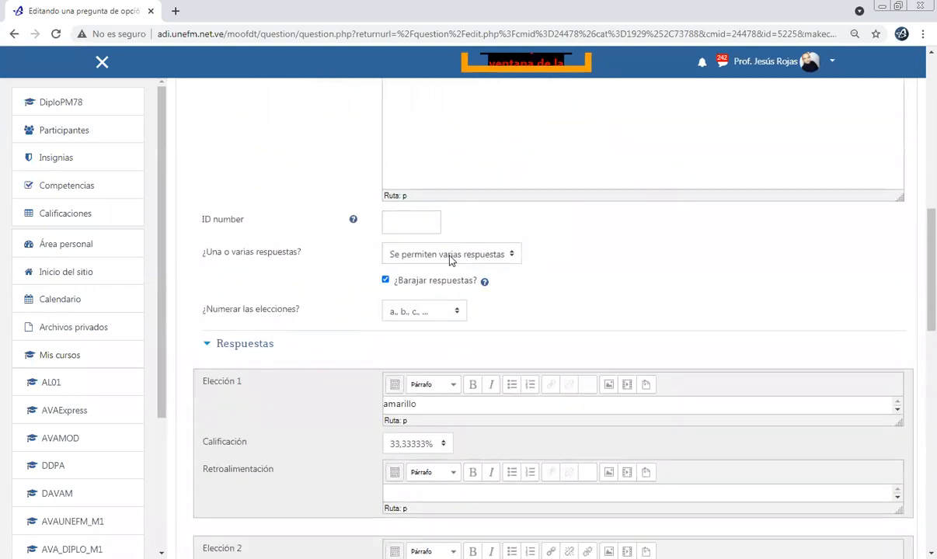
left_click(451, 256)
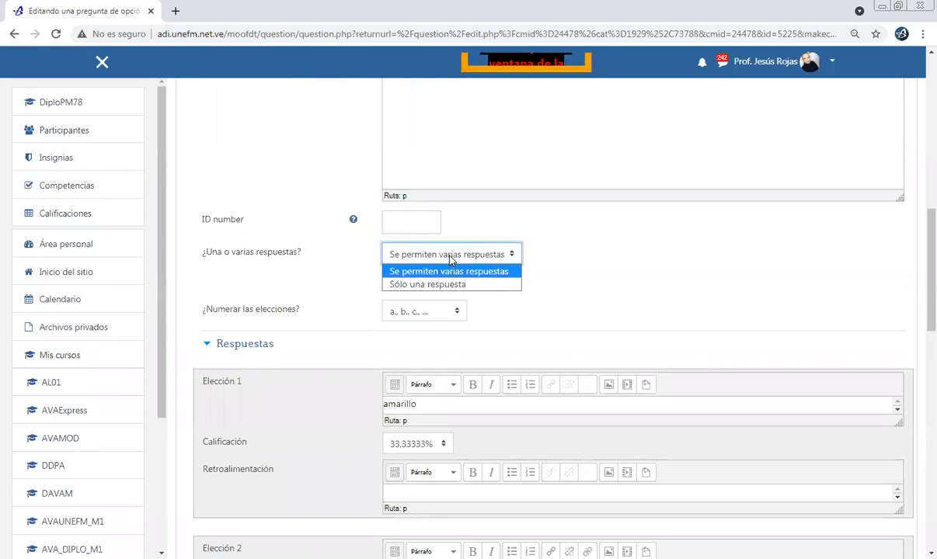
left_click(449, 271)
scroll(360, 289, "down", 4)
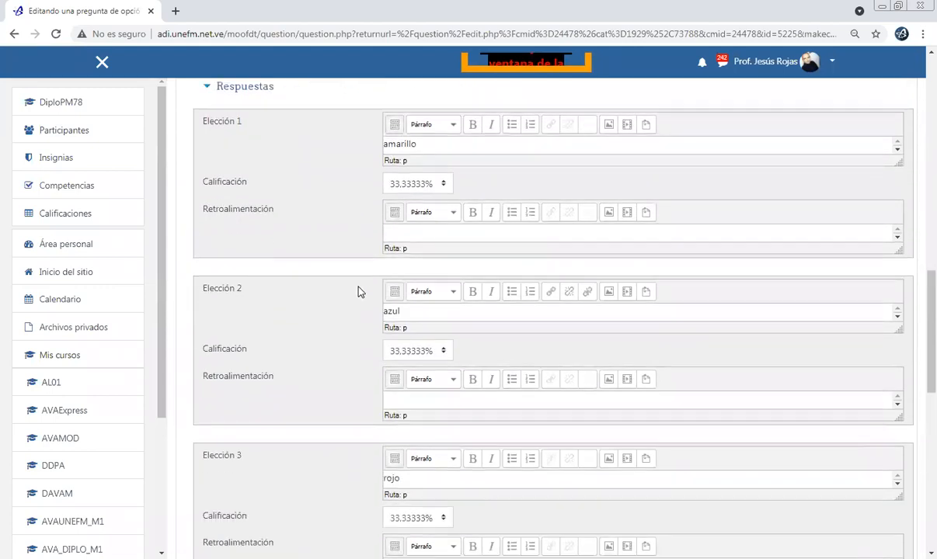
left_click(445, 184)
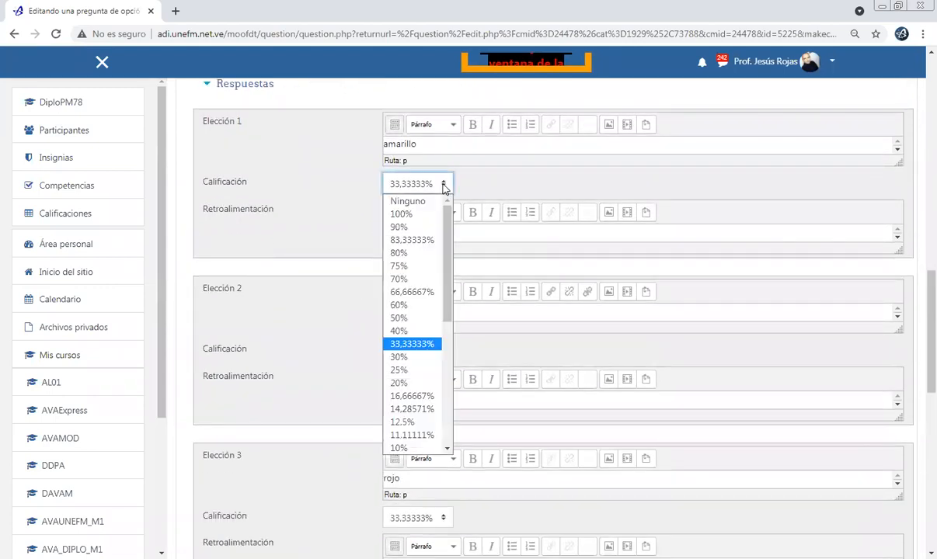
left_click(365, 210)
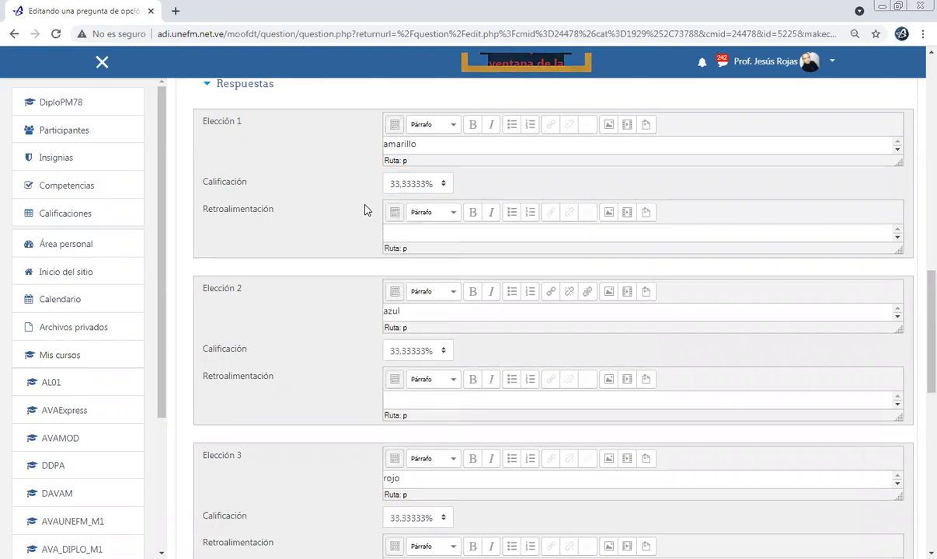
left_click(397, 182)
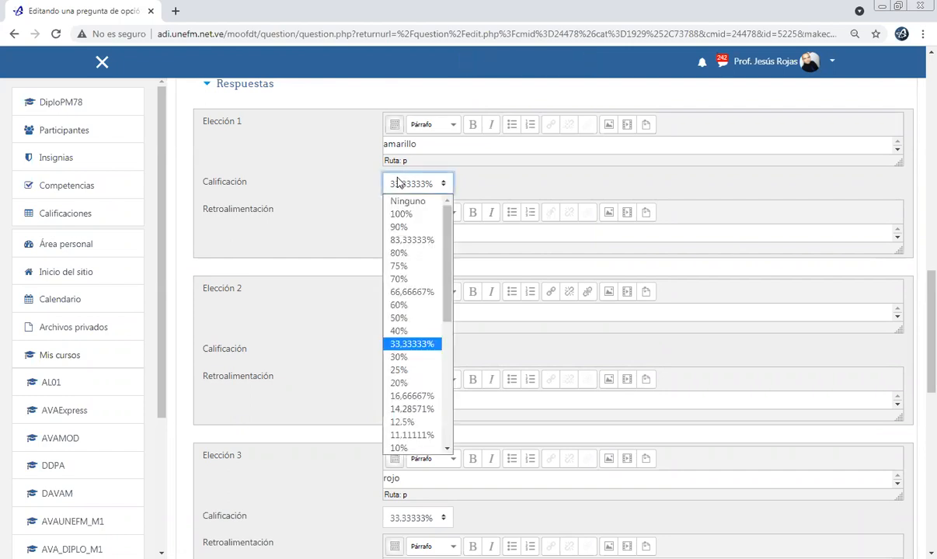
left_click(360, 207)
Save the changes to "tema 1 pregunta 7" and return to the question bank.
scroll(359, 209, "down", 5)
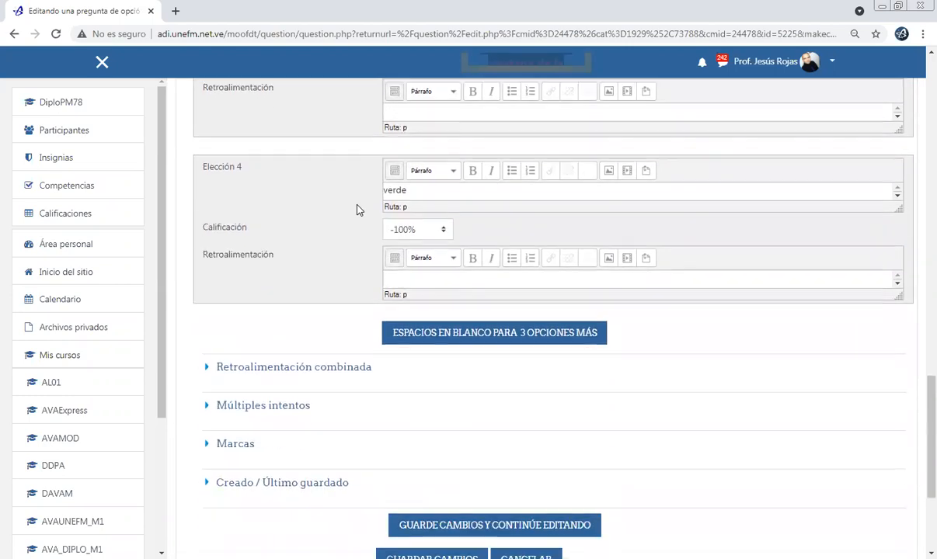
scroll(361, 287, "down", 3)
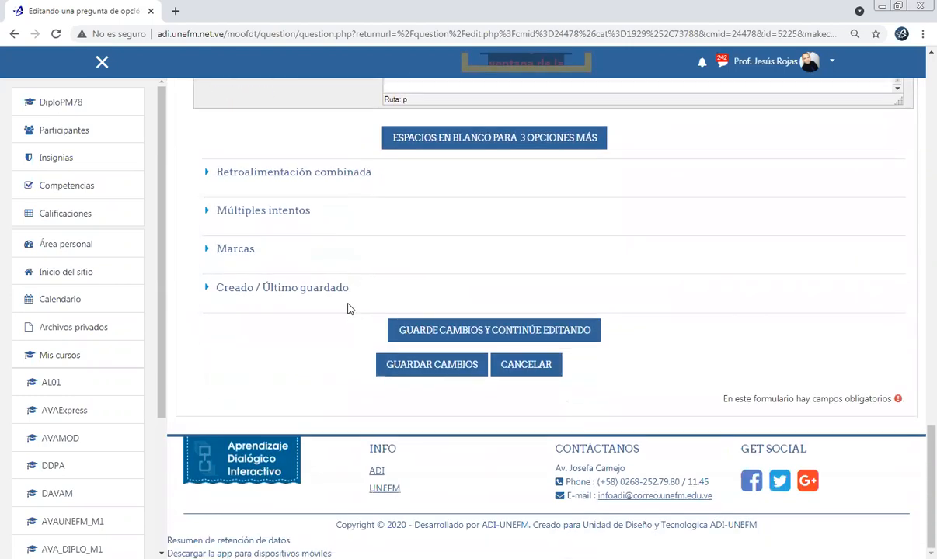
left_click(418, 366)
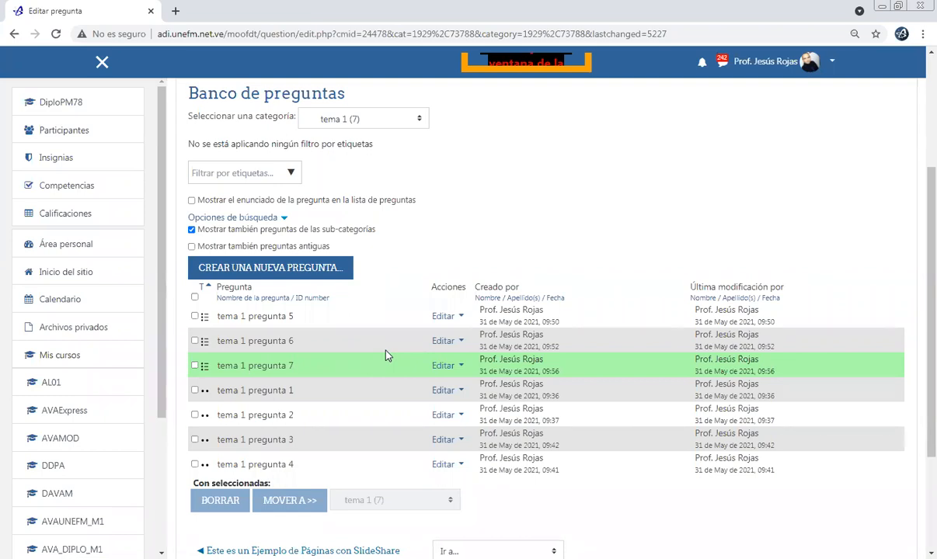
Switch the question bank to the category "tema 2".
left_click(392, 117)
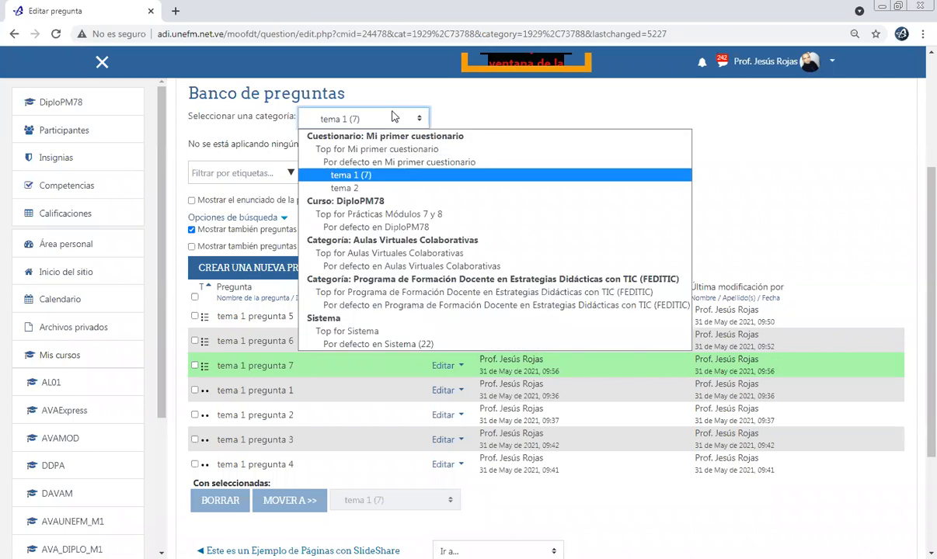
left_click(358, 189)
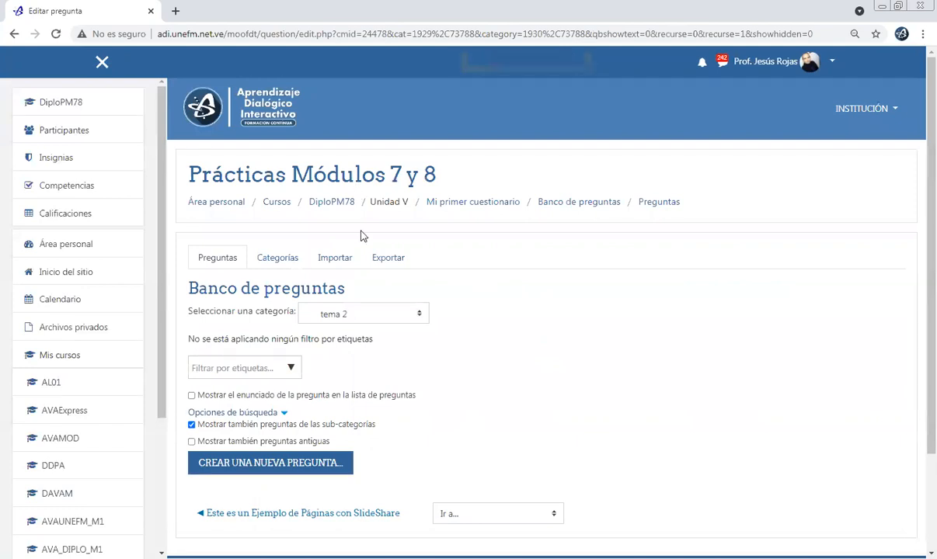
Add a new short-answer question (Respuesta corta) to the category "tema 2".
left_click(289, 466)
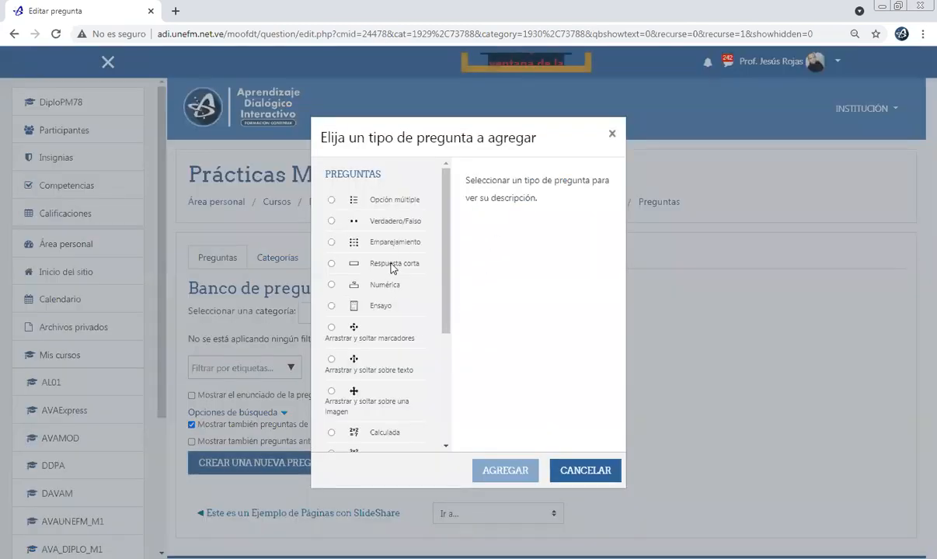
left_click(392, 268)
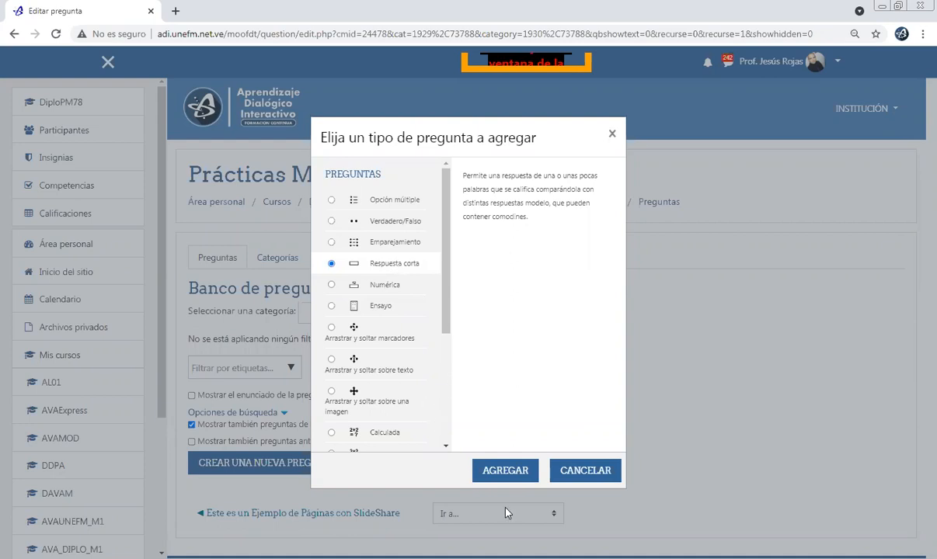
left_click(522, 471)
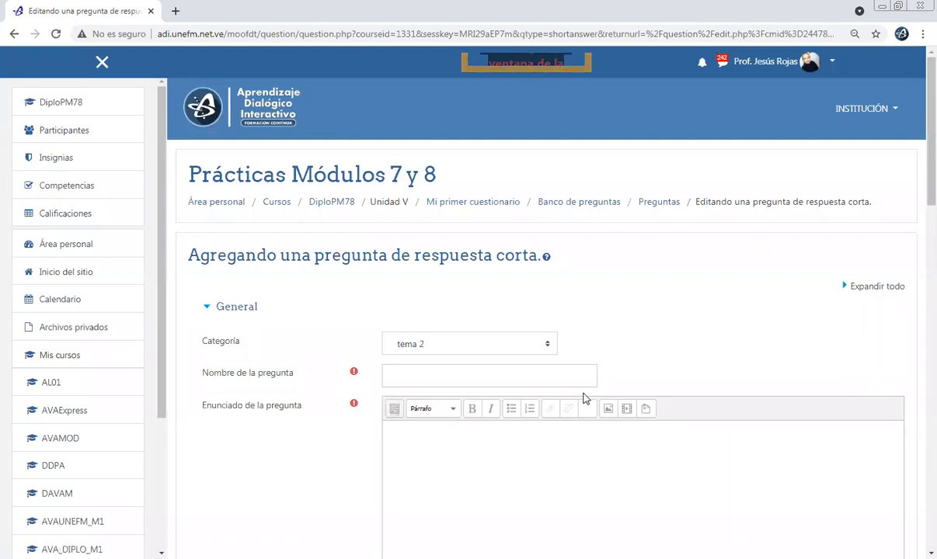
Name the new short-answer question "tema 2 pregunta 1".
left_click(567, 380)
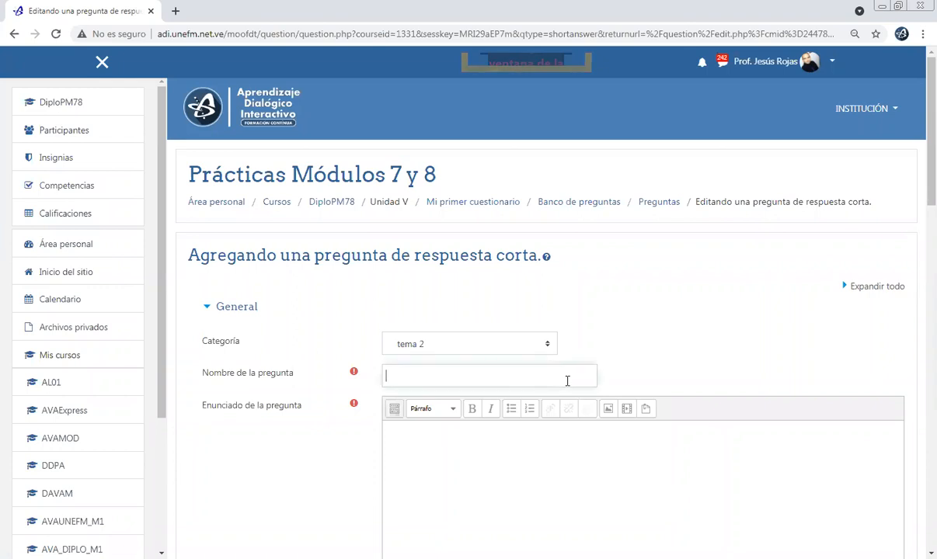
type("tema")
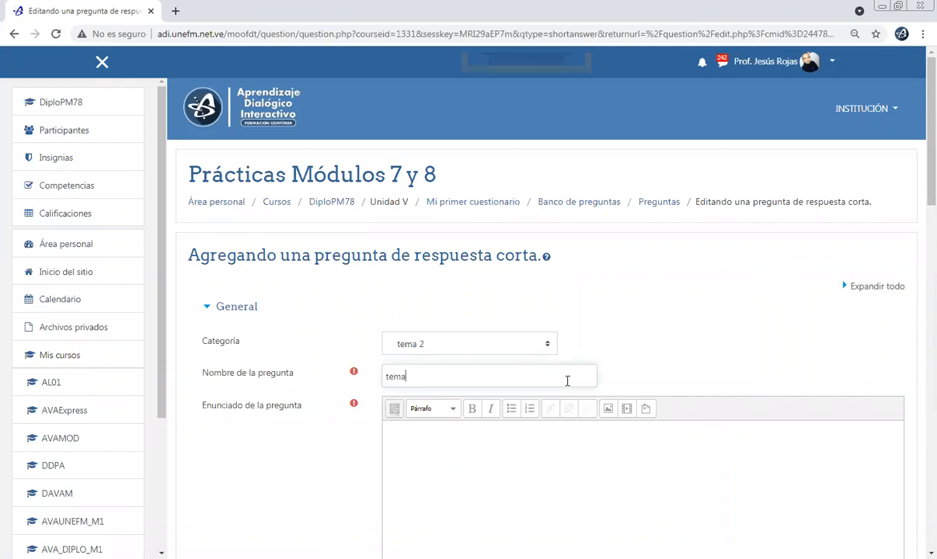
type(" 1 pregunta ")
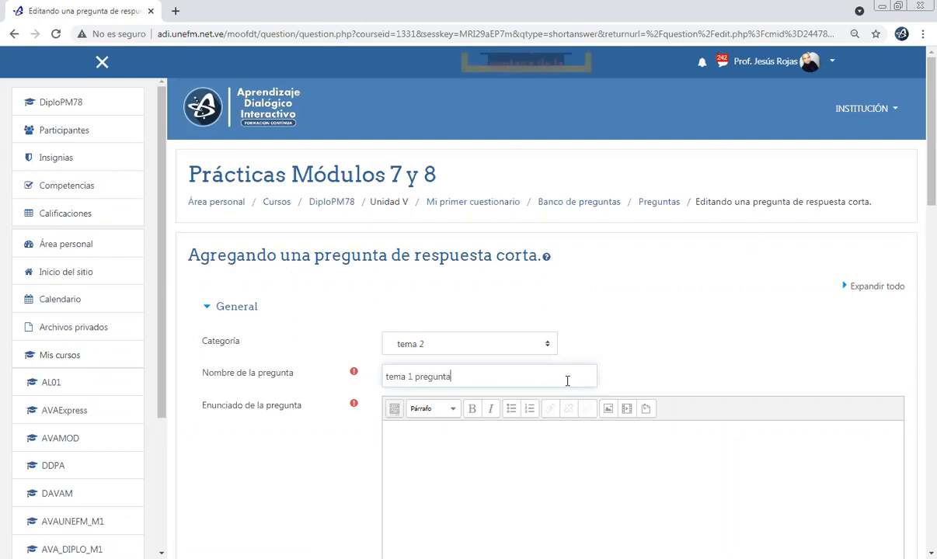
type("1")
key("Left")
key("Left")
key("Left")
key("Left")
key("Left")
key("Left")
key("Left")
key("Left")
key("Left")
key("Left")
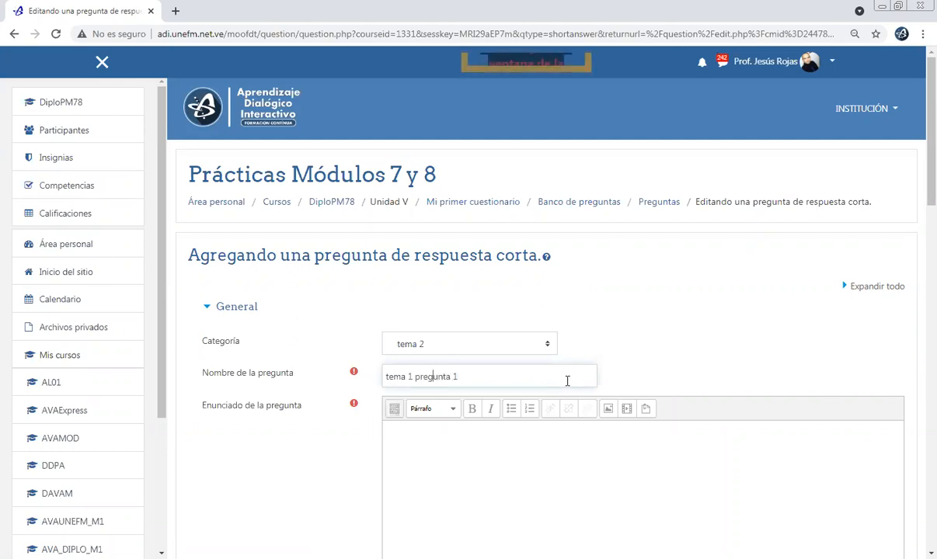
key("BackSpace")
key("BackSpace")
type("2")
Enter "3+3=??" as the question text.
scroll(564, 334, "down", 3)
left_click(552, 284)
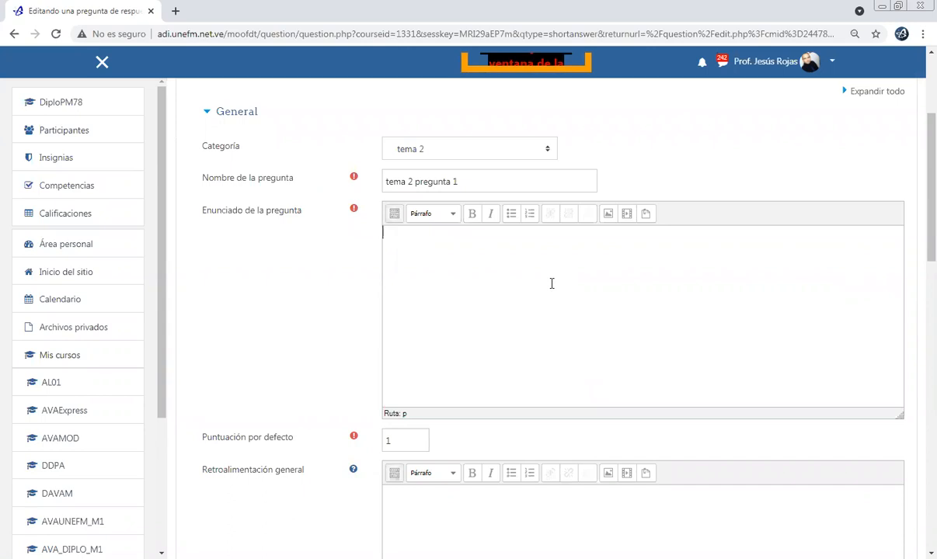
type("3+3=??")
Choose "Igual mayúsculas que minúsculas" as the question's case-sensitivity option.
scroll(320, 361, "down", 2)
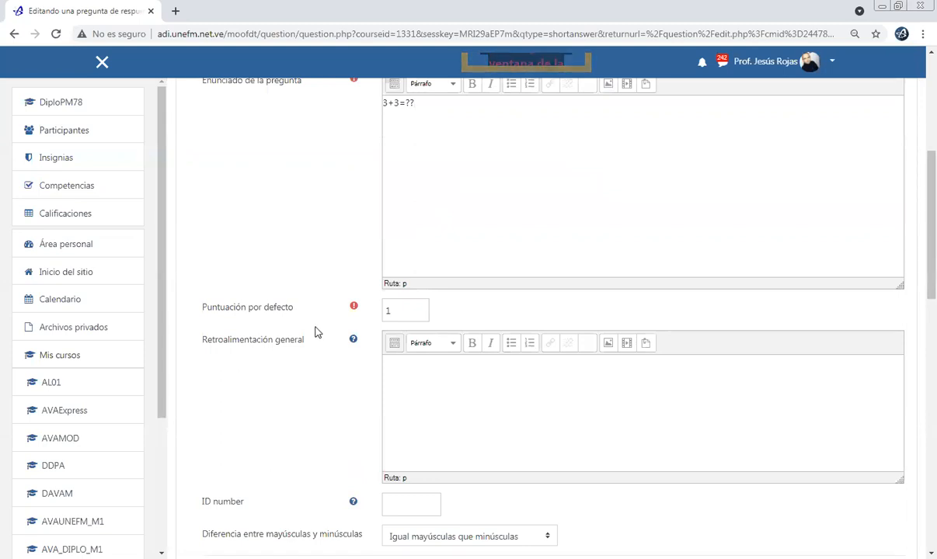
scroll(316, 334, "down", 1)
scroll(316, 334, "down", 2)
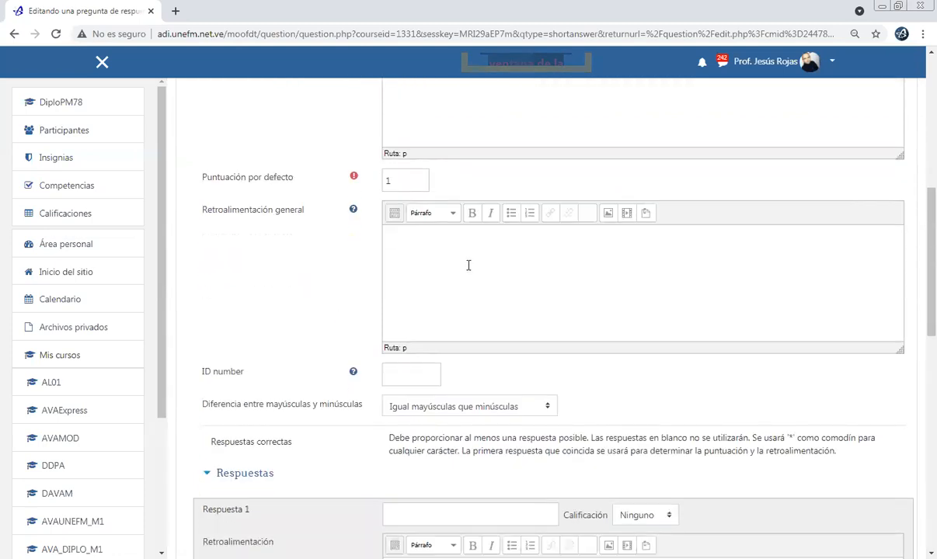
scroll(334, 351, "down", 1)
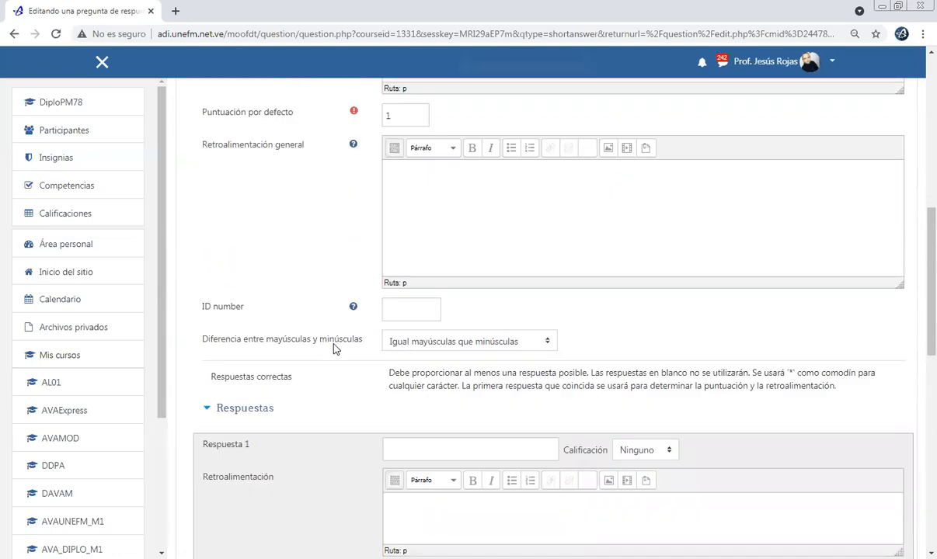
scroll(334, 350, "down", 2)
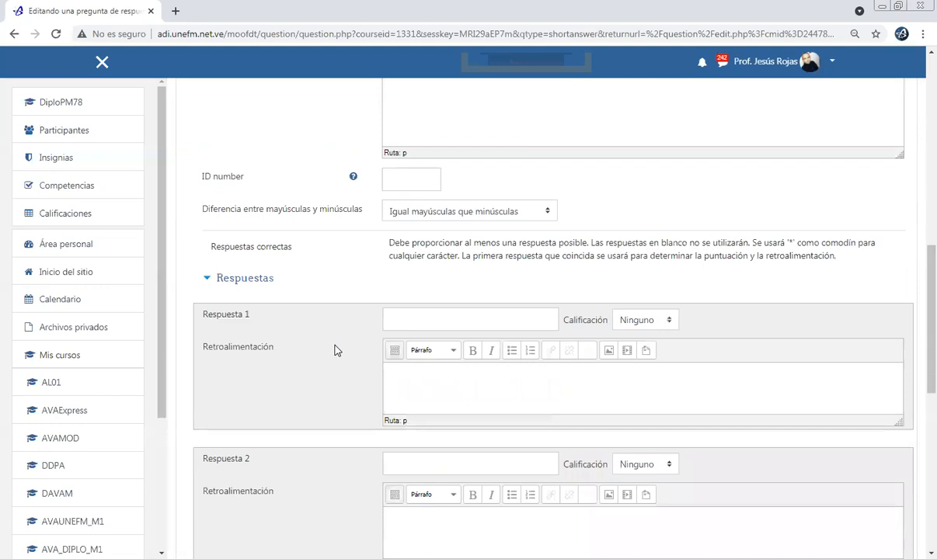
left_click(479, 216)
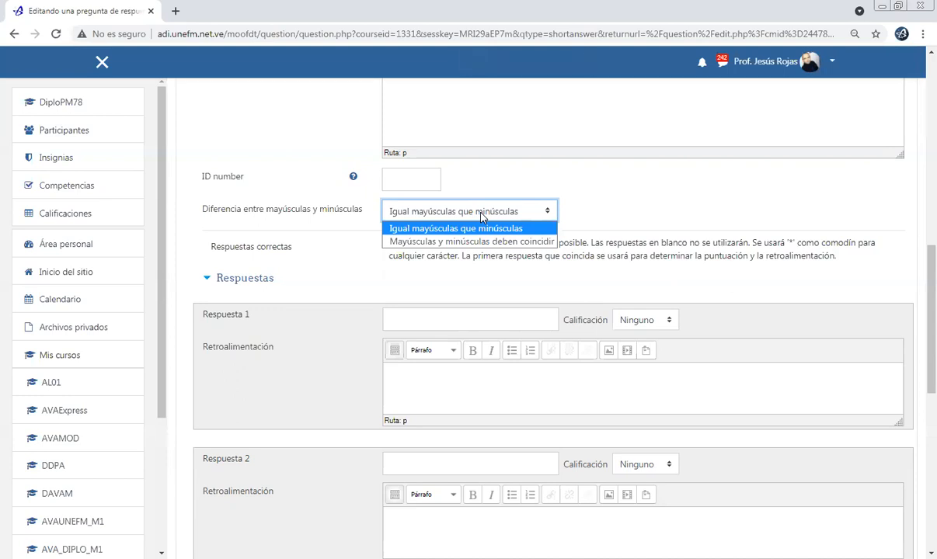
left_click(478, 227)
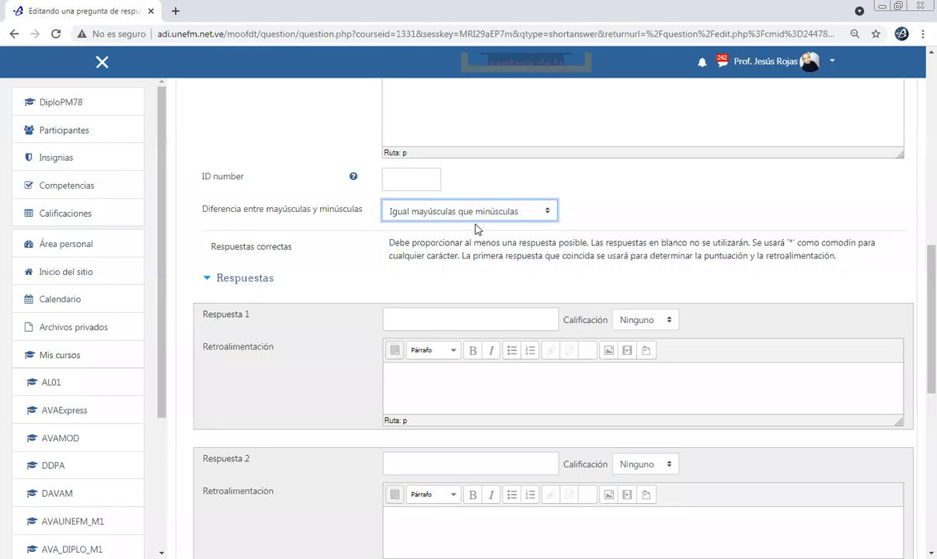
Enter 6 as answer 1 and set its grade to 100%.
scroll(327, 266, "up", 3)
scroll(327, 266, "up", 3)
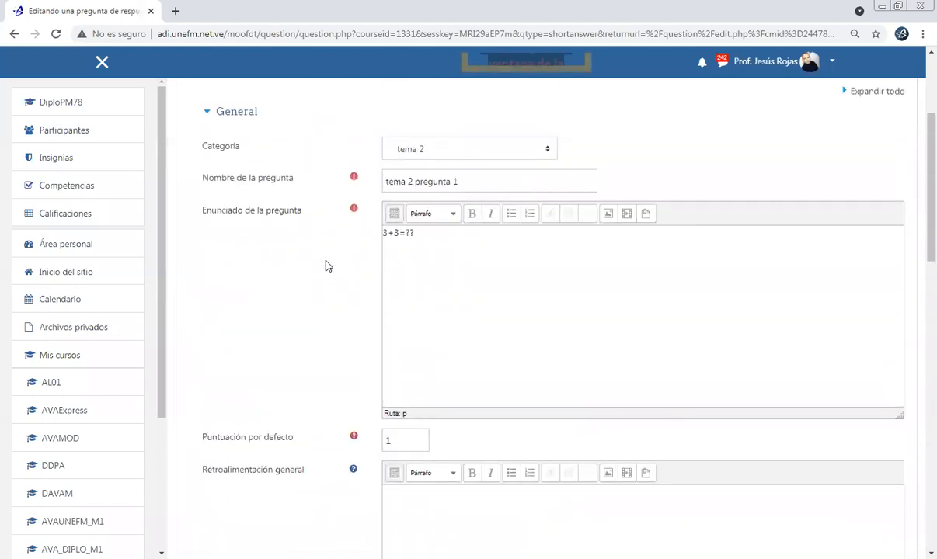
scroll(327, 266, "down", 8)
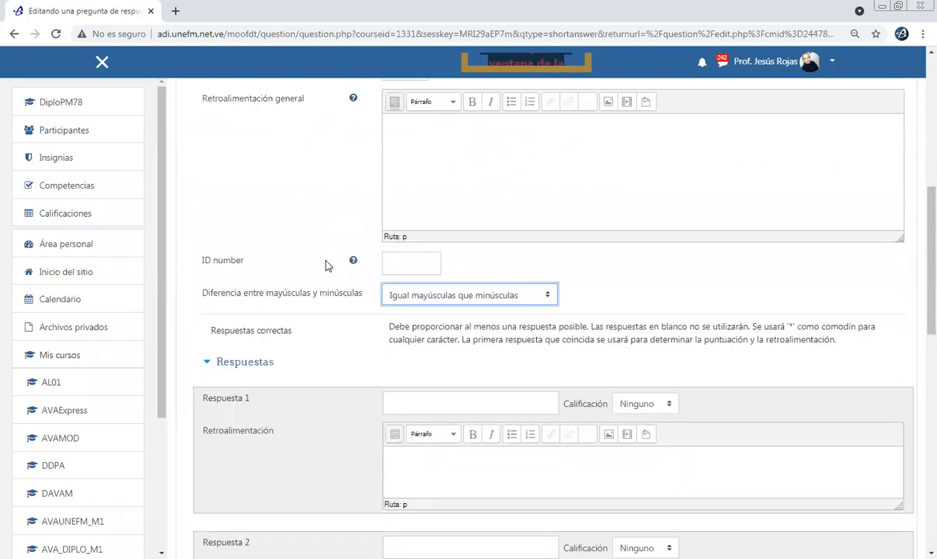
left_click(424, 250)
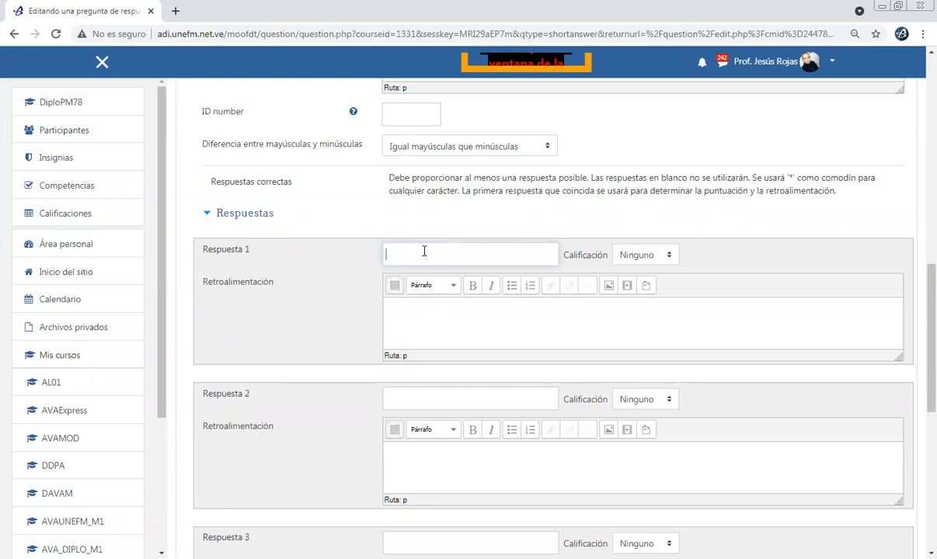
type("6")
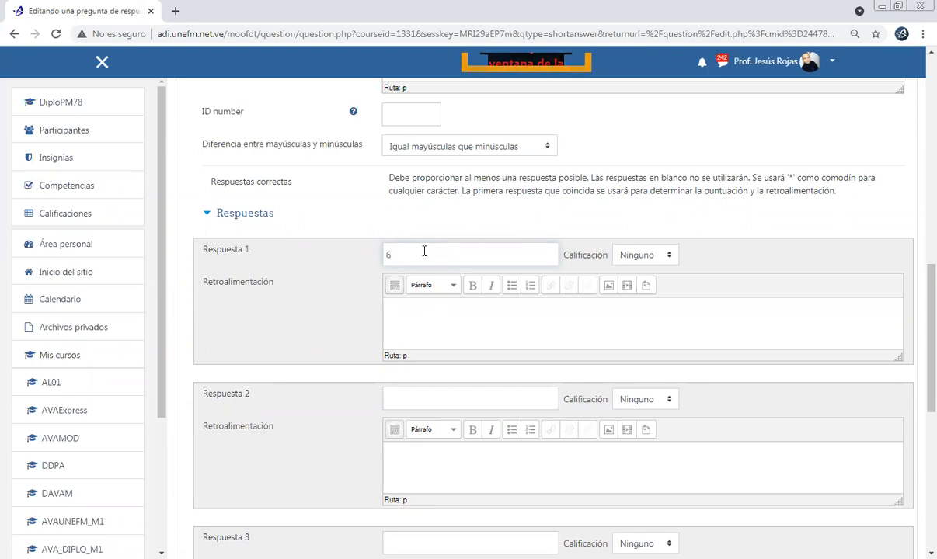
left_click(660, 254)
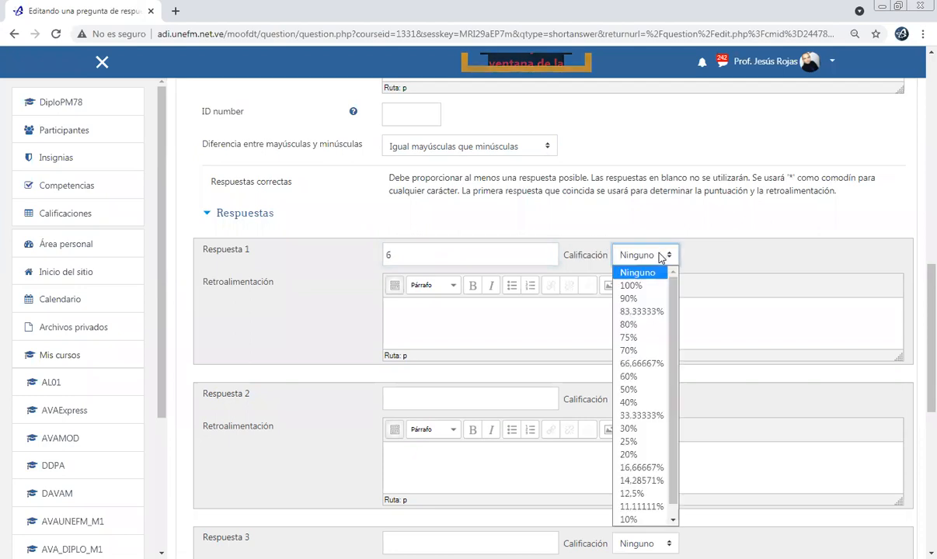
left_click(625, 279)
Review the question text and the answer fields, including the grade options available for answer 2.
scroll(664, 233, "up", 10)
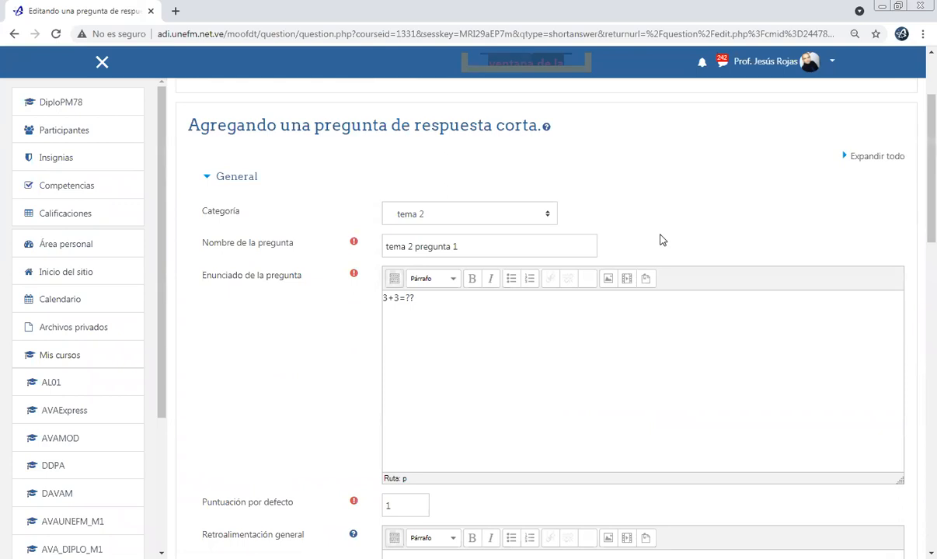
scroll(661, 240, "down", 10)
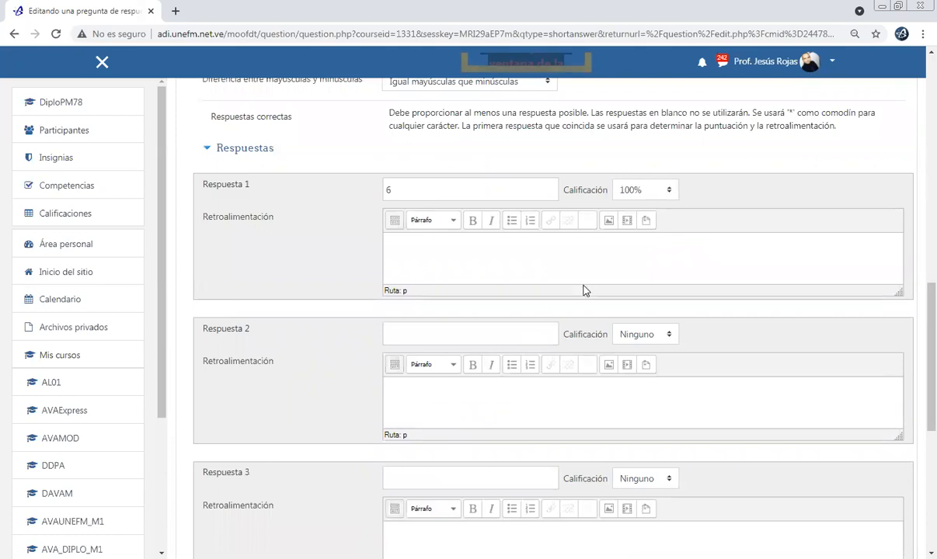
left_click(528, 332)
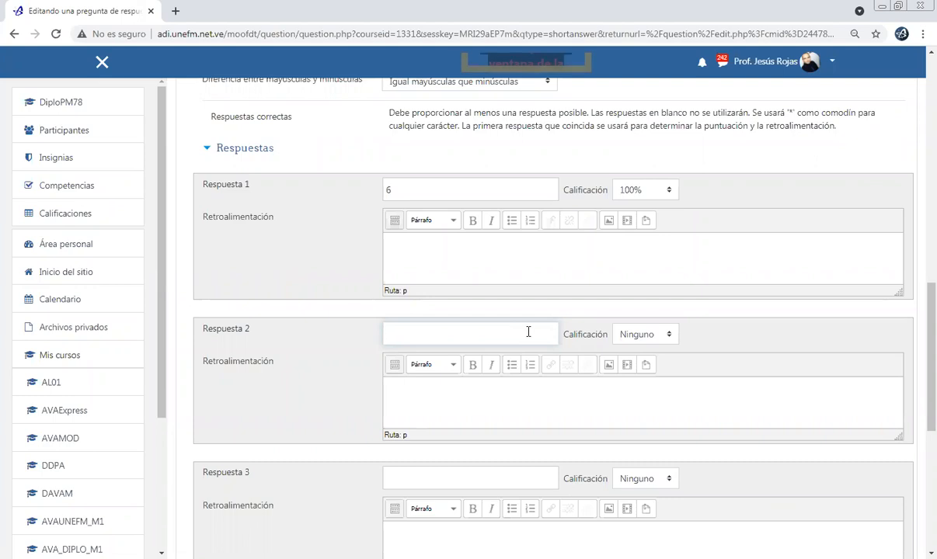
scroll(388, 381, "down", 2)
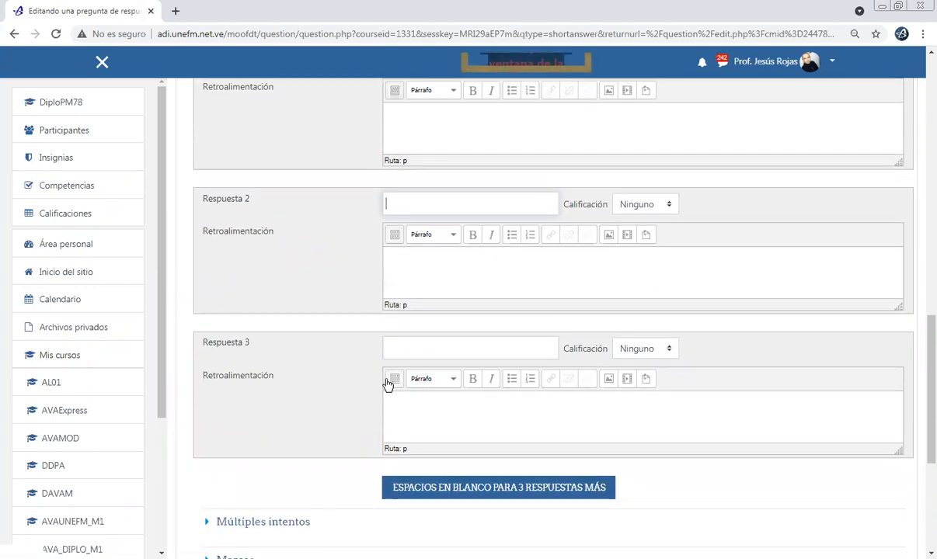
scroll(339, 403, "up", 1)
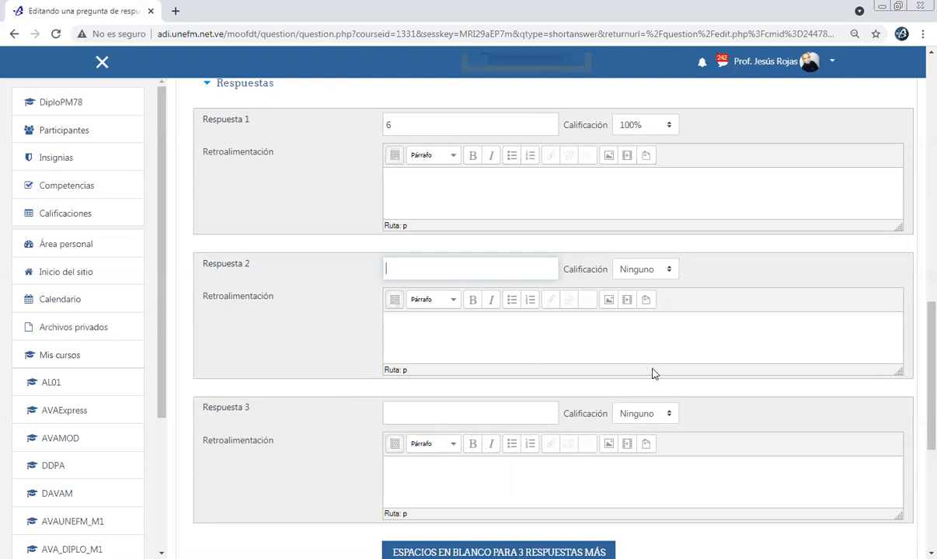
left_click(671, 271)
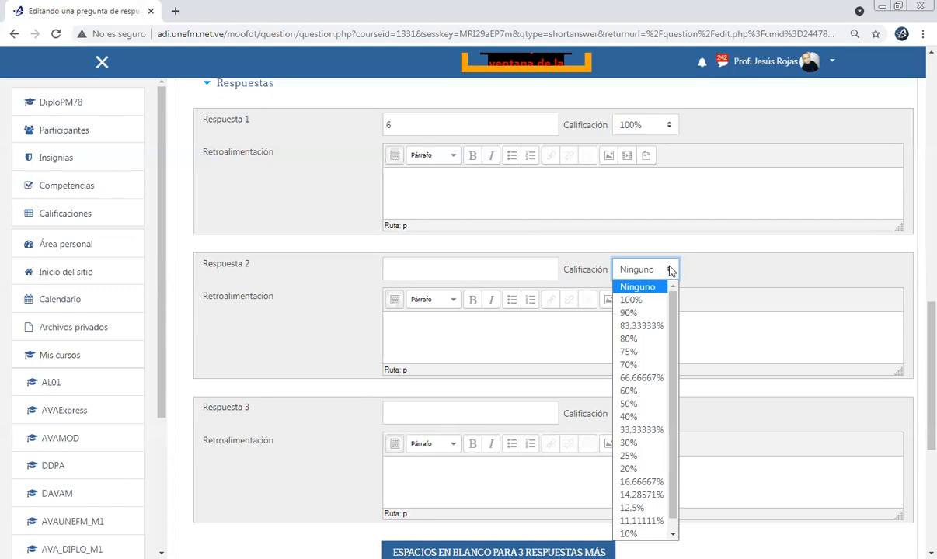
left_click(720, 247)
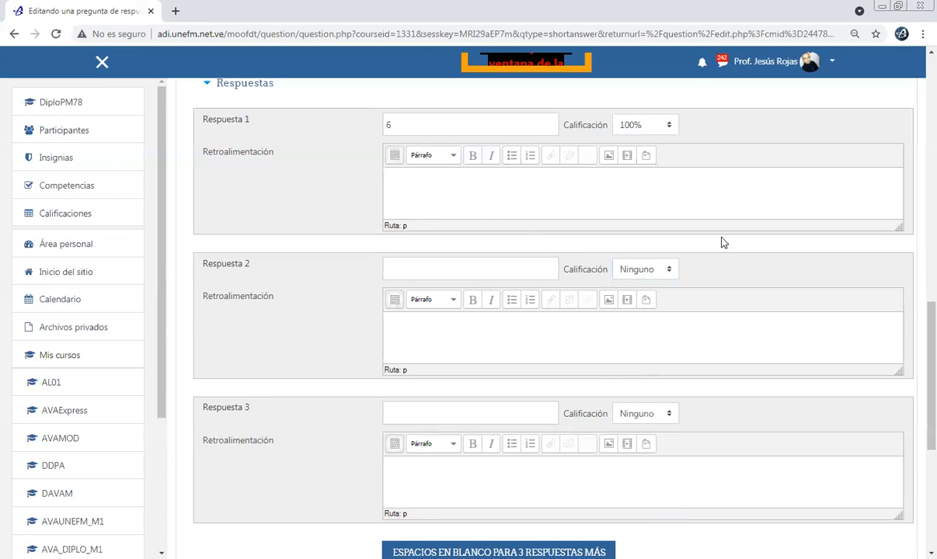
Save the new question and duplicate "tema 2 pregunta 1" in the question bank.
scroll(720, 246, "down", 4)
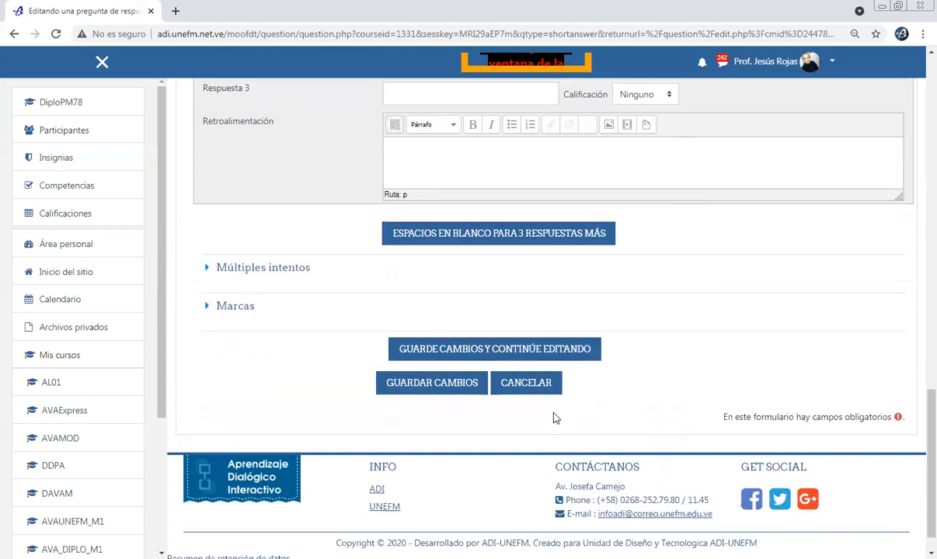
left_click(435, 383)
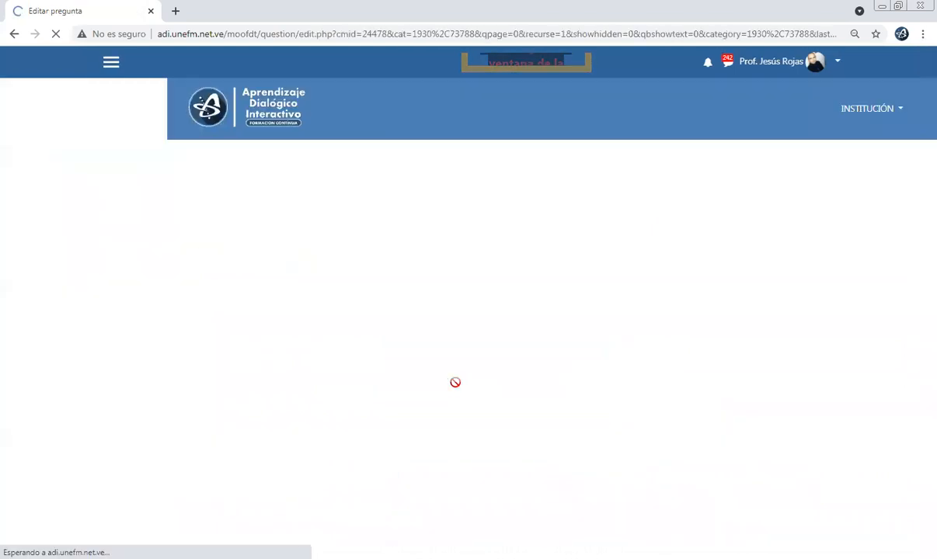
scroll(435, 373, "down", 3)
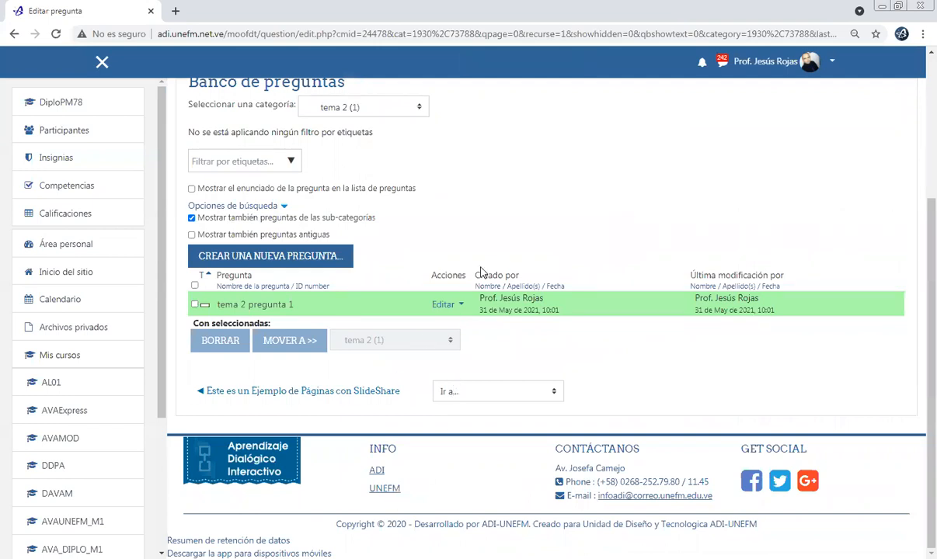
left_click(443, 304)
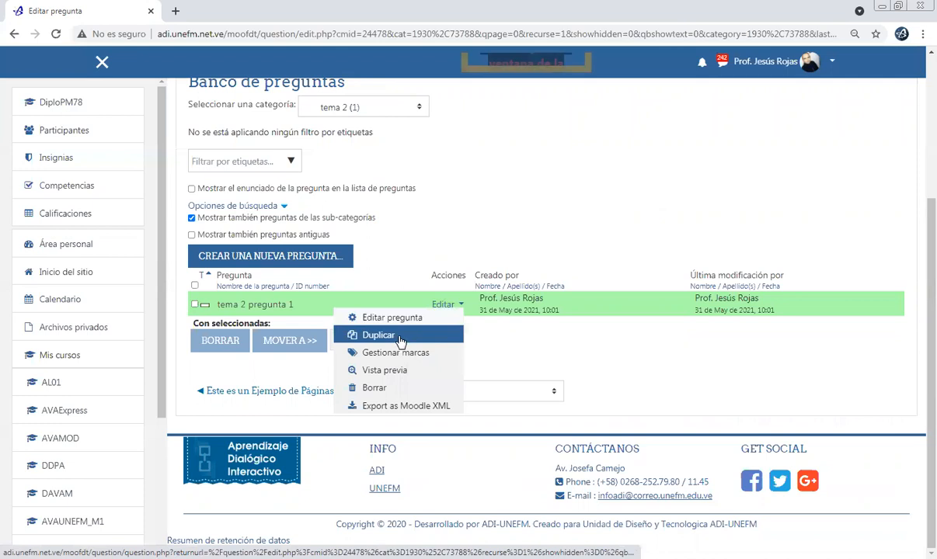
left_click(399, 339)
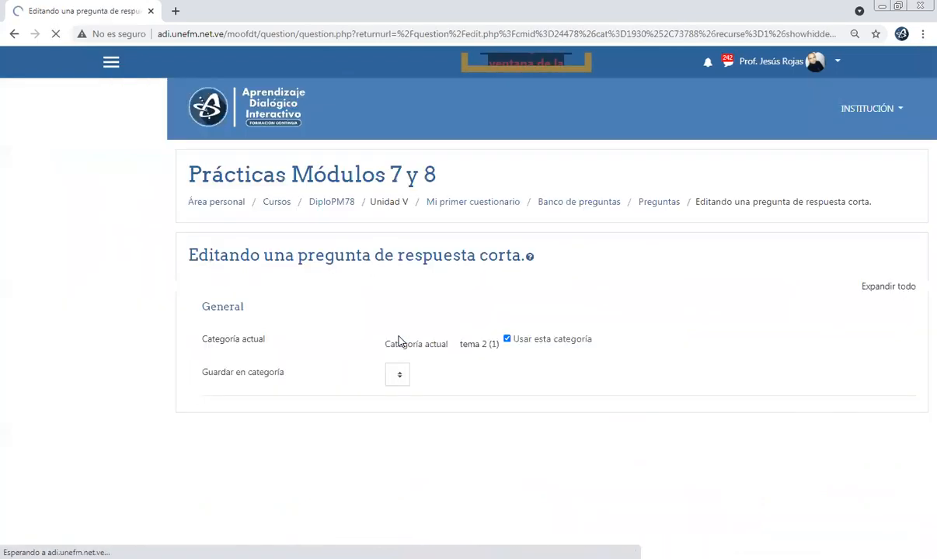
Change the duplicated question's text to "4+3=??" and check its answer 1.
scroll(411, 318, "down", 3)
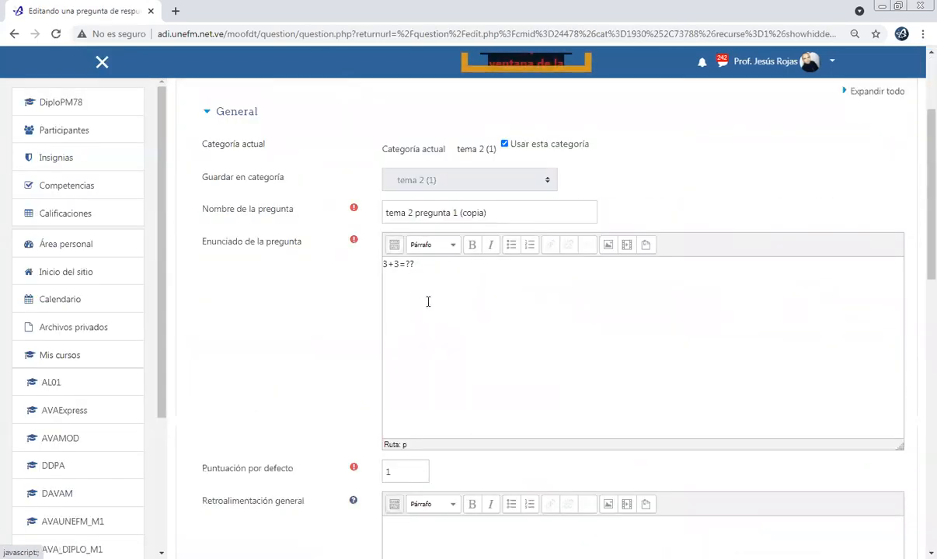
left_click(425, 263)
key("Left")
key("Left")
key("Left")
key("Left")
key("Left")
key("Left")
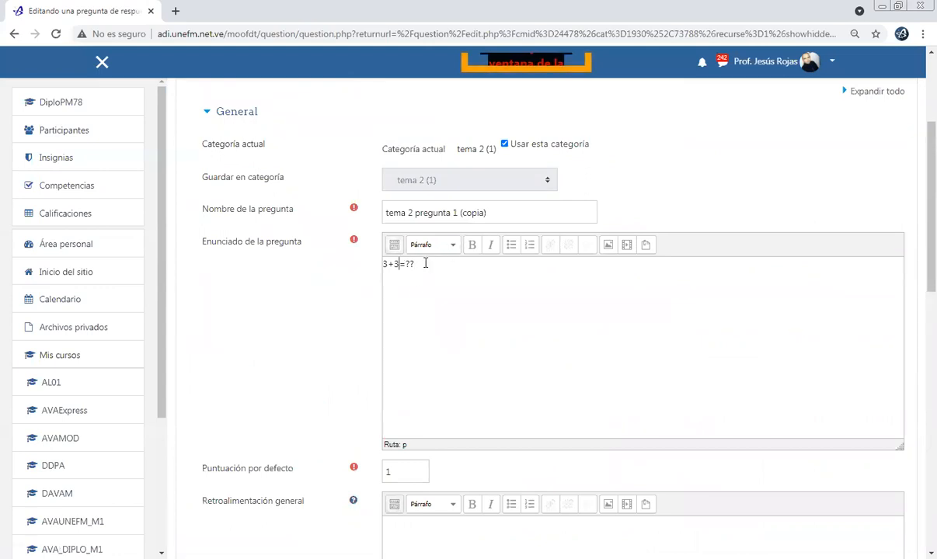
key("Delete")
type("4")
key("Right")
key("Right")
key("Right")
scroll(410, 278, "down", 3)
scroll(404, 282, "down", 3)
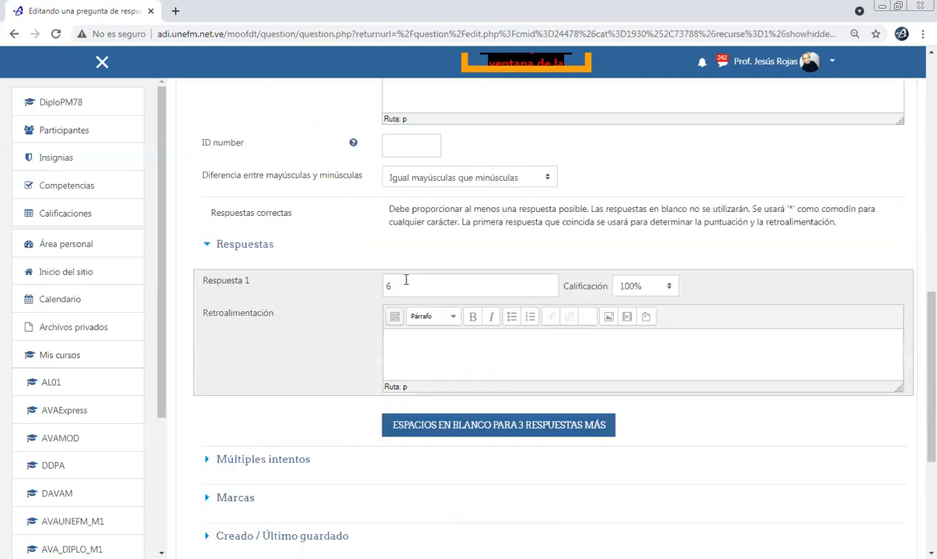
scroll(401, 282, "up", 4)
scroll(402, 282, "up", 3)
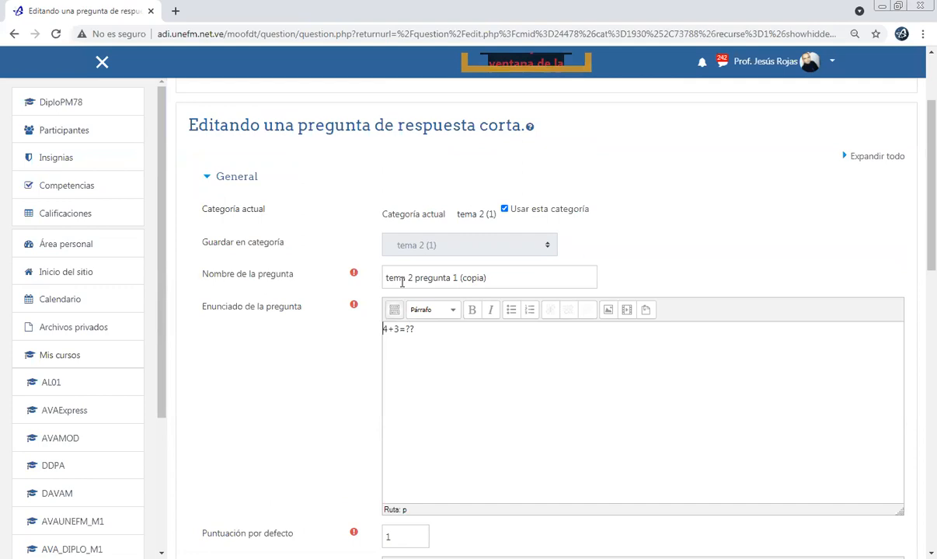
Change the duplicated question's text to "4+4=??".
key("Right")
key("Right")
key("Right")
key("BackSpace")
type("4")
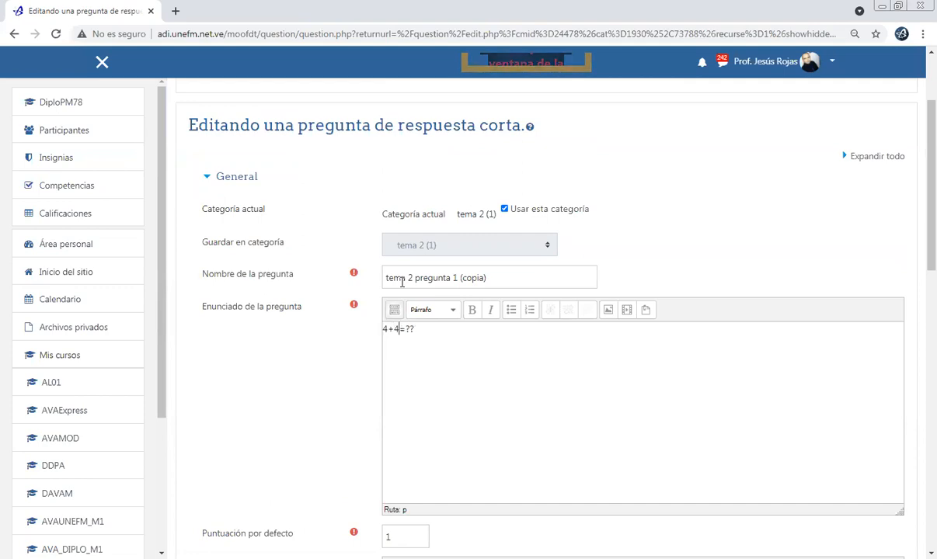
Set answer 1 of the duplicated question to 8.
scroll(402, 282, "down", 7)
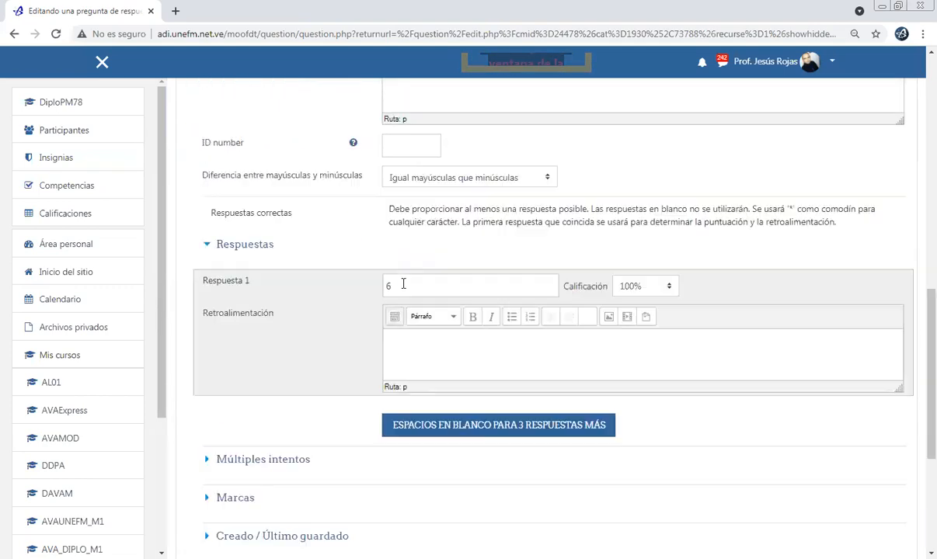
scroll(403, 284, "up", 4)
scroll(404, 278, "down", 1)
scroll(404, 278, "down", 3)
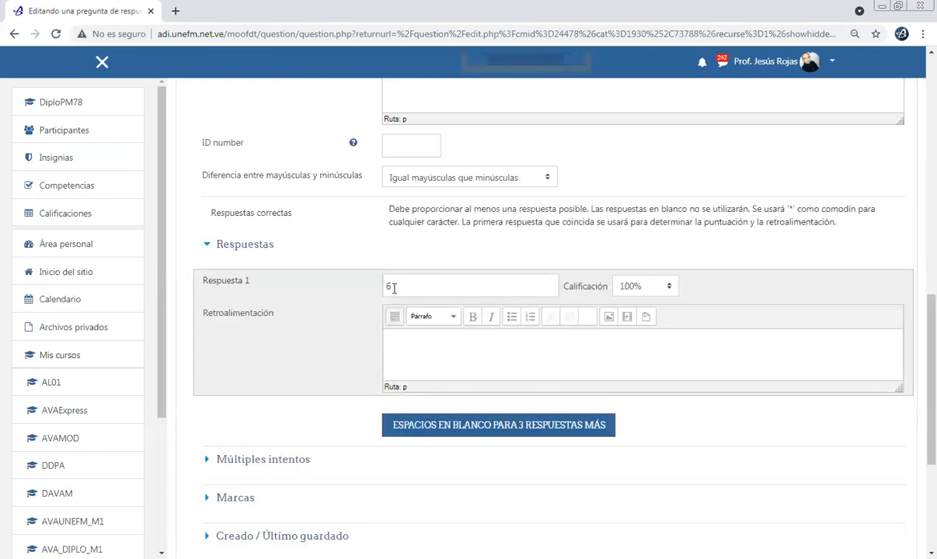
key("BackSpace")
type("8")
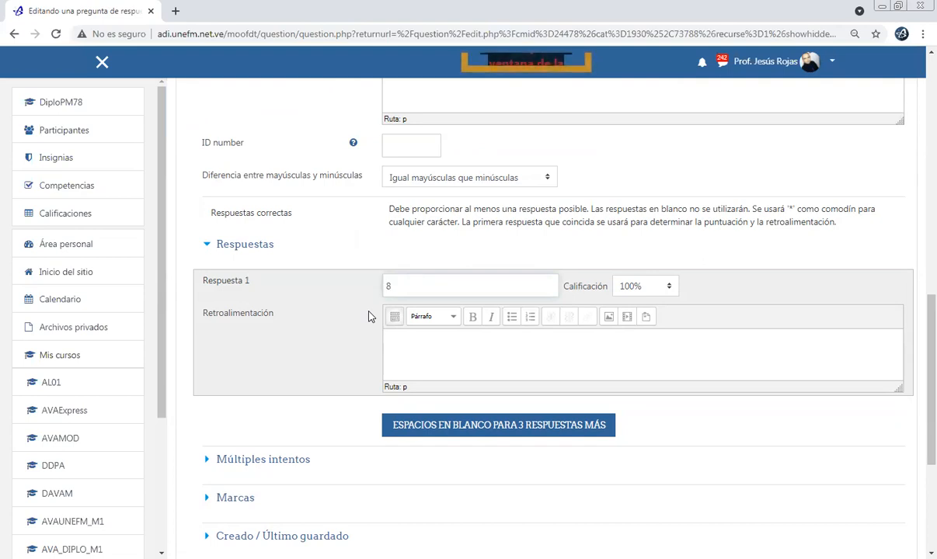
Add blank spaces for three more answers to the duplicated short-answer question.
scroll(369, 316, "down", 3)
scroll(369, 316, "up", 1)
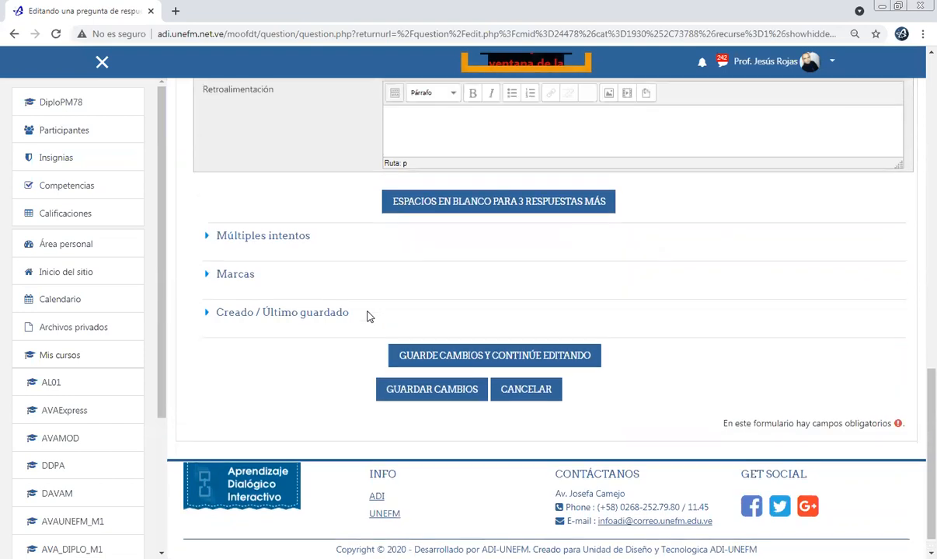
scroll(369, 316, "up", 3)
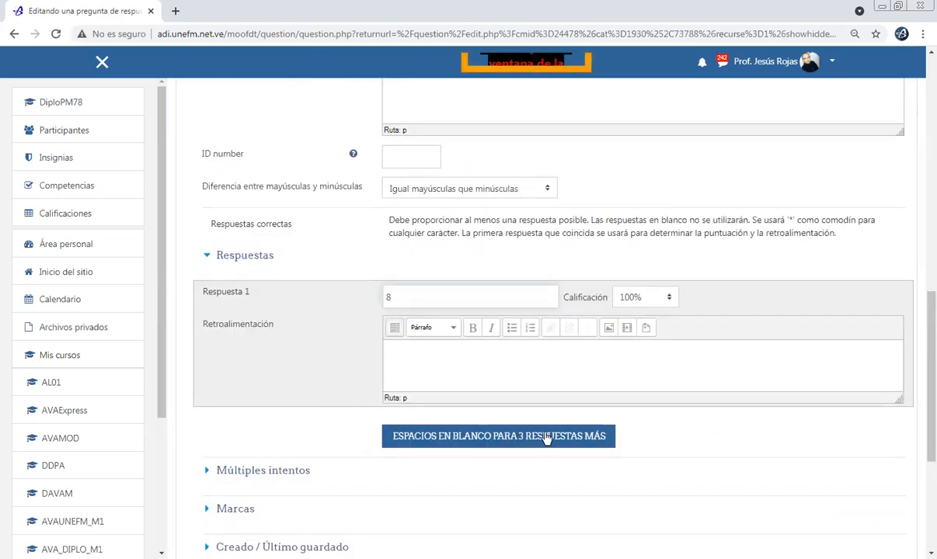
left_click(511, 440)
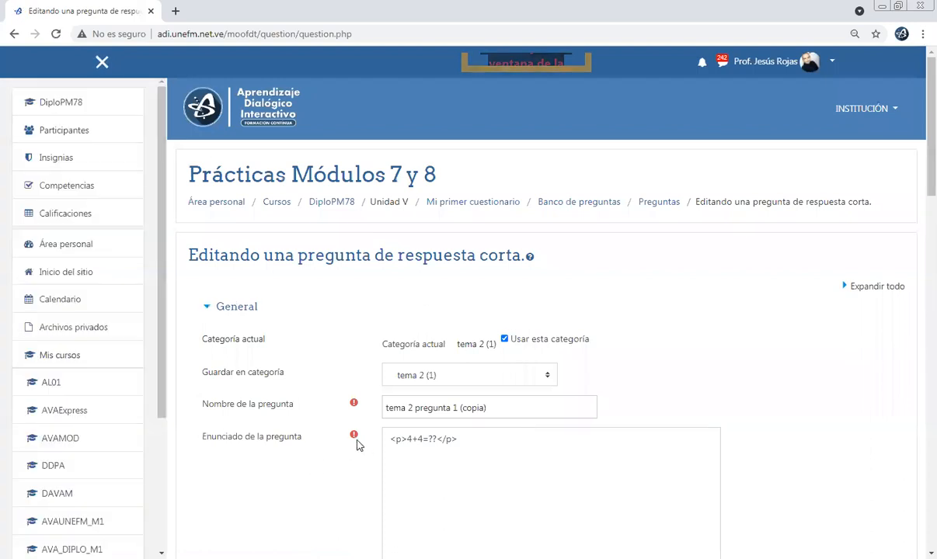
Enter 16/2 as answer 2 and set its grade to 75%.
scroll(357, 446, "down", 2)
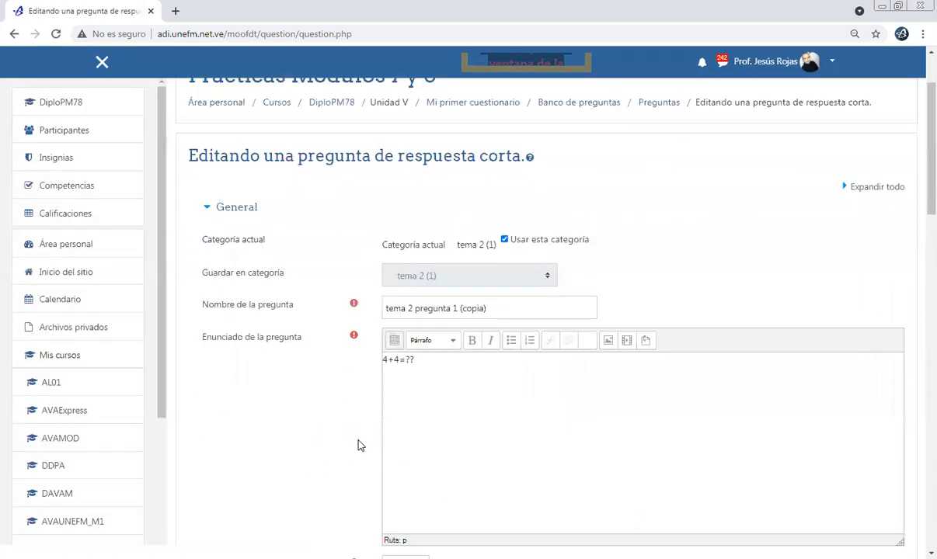
scroll(358, 445, "down", 10)
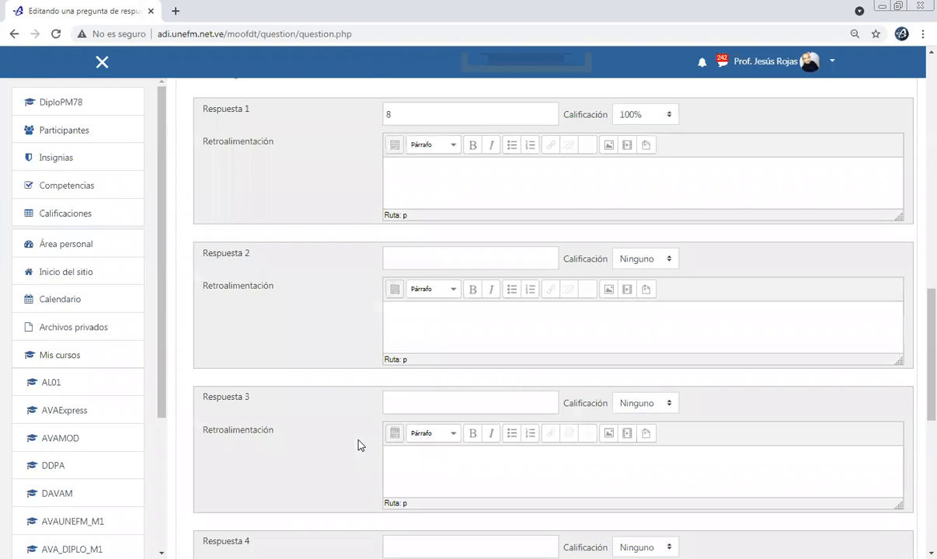
scroll(358, 445, "up", 10)
scroll(360, 446, "down", 10)
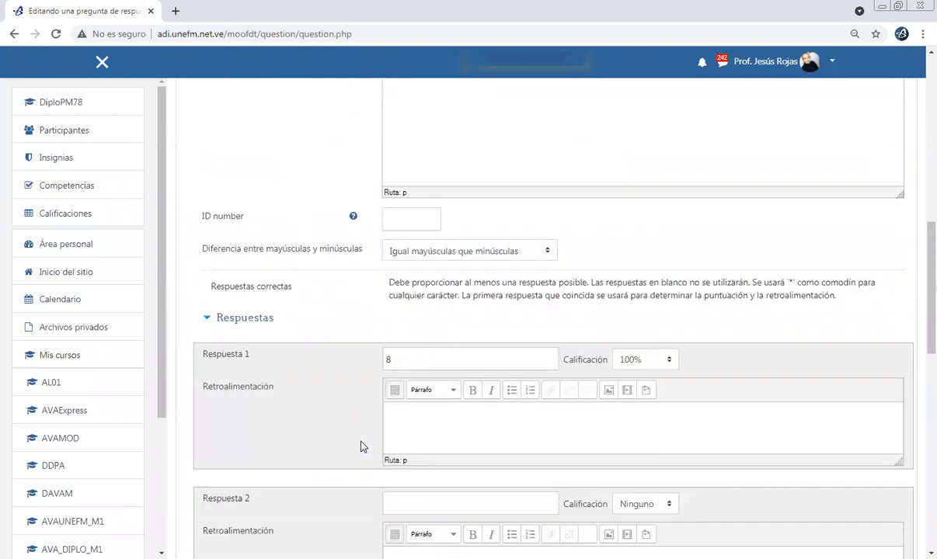
scroll(385, 414, "down", 3)
left_click(470, 298)
type("16/2")
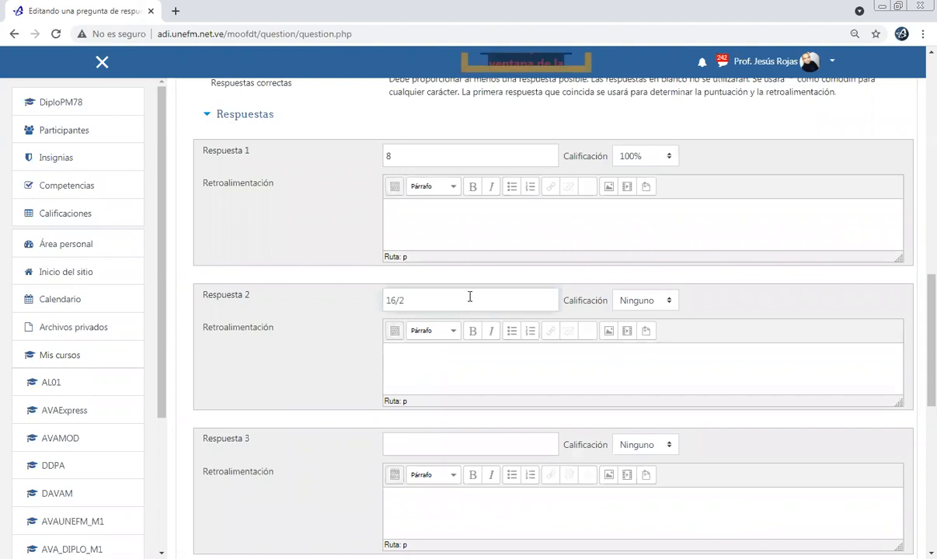
left_click(670, 301)
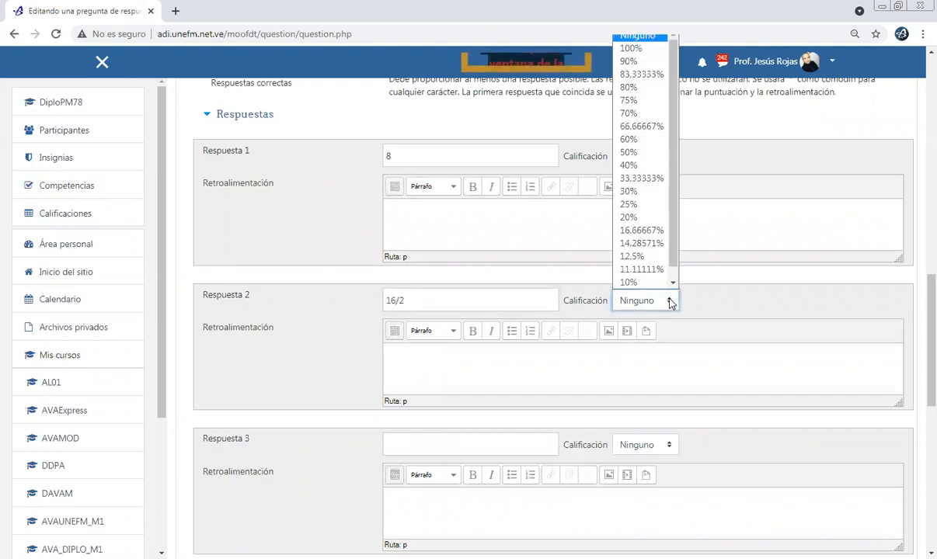
left_click(629, 100)
Enter 6+2 as answer 3 and set its grade to 50%.
scroll(412, 431, "down", 1)
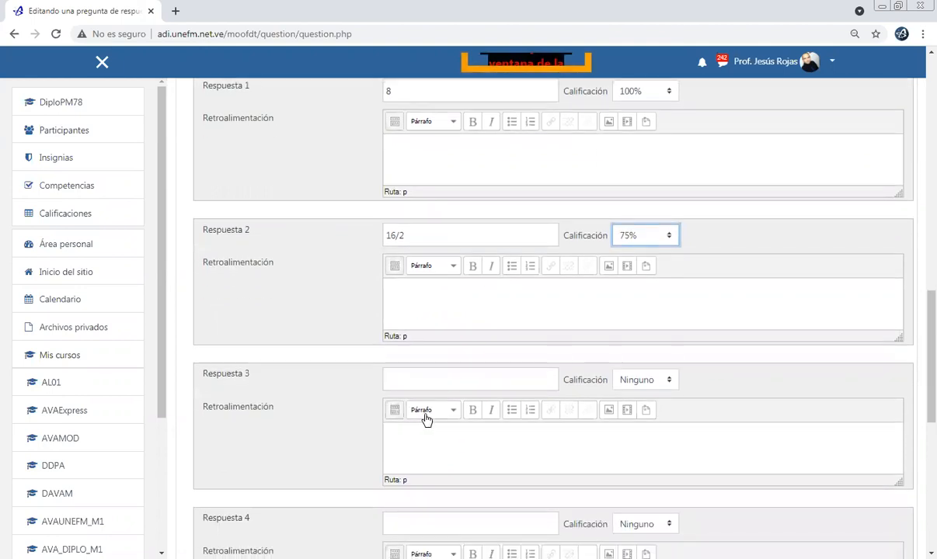
left_click(458, 381)
scroll(433, 416, "up", 1)
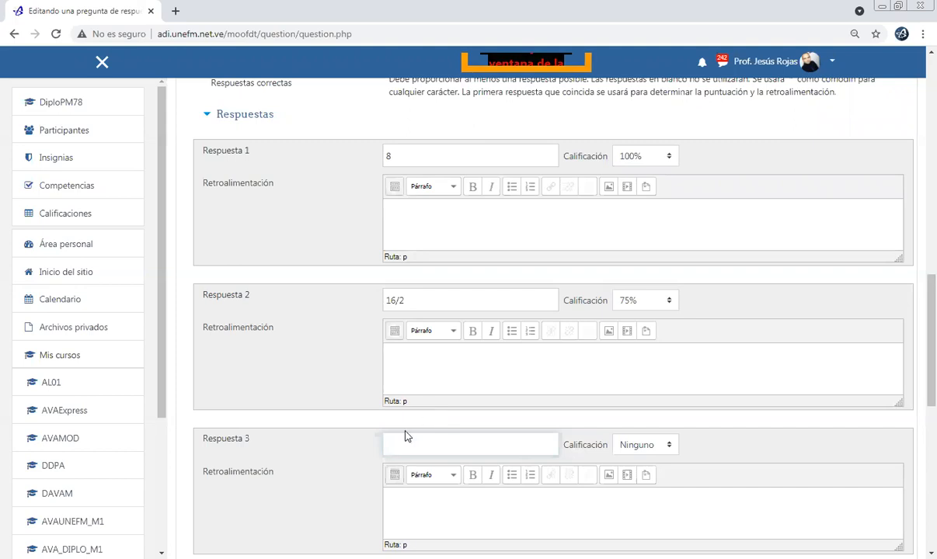
scroll(396, 438, "up", 10)
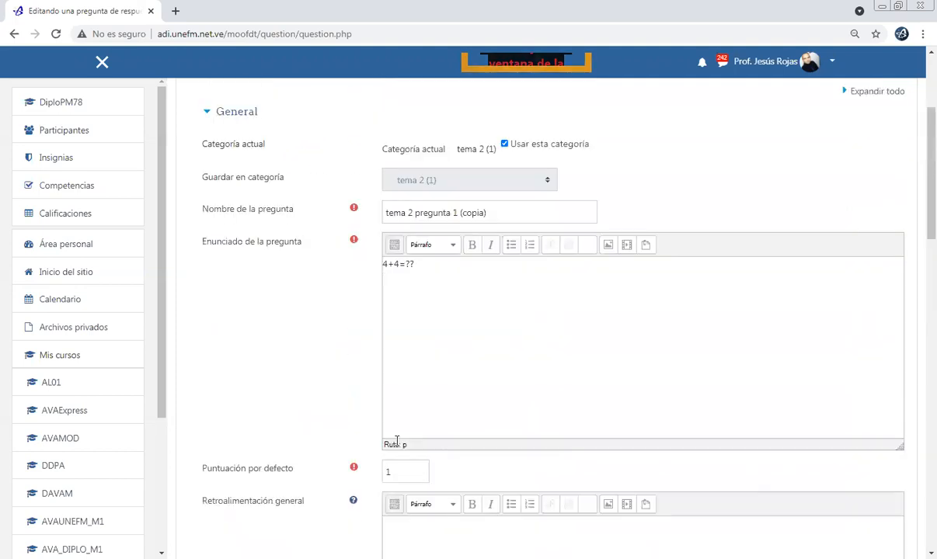
scroll(396, 440, "up", 2)
scroll(396, 441, "down", 10)
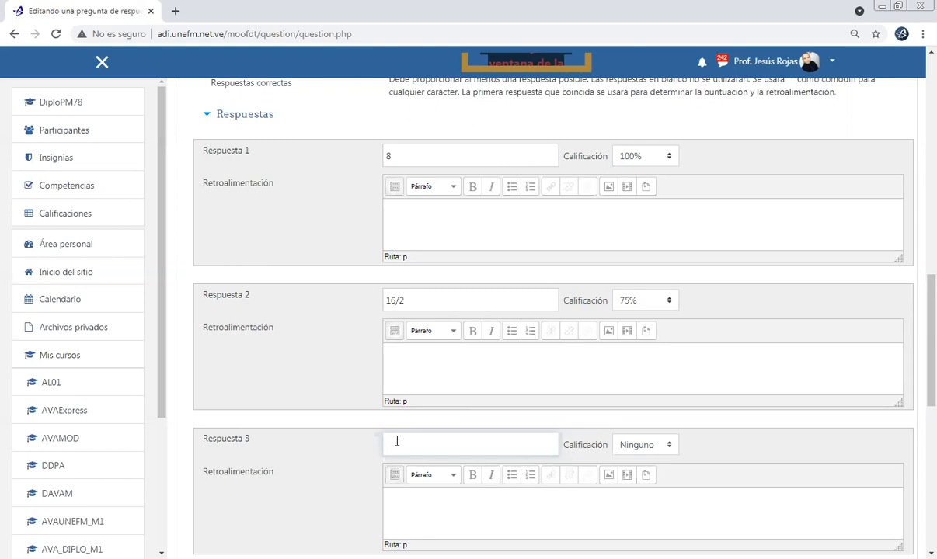
type("6+2")
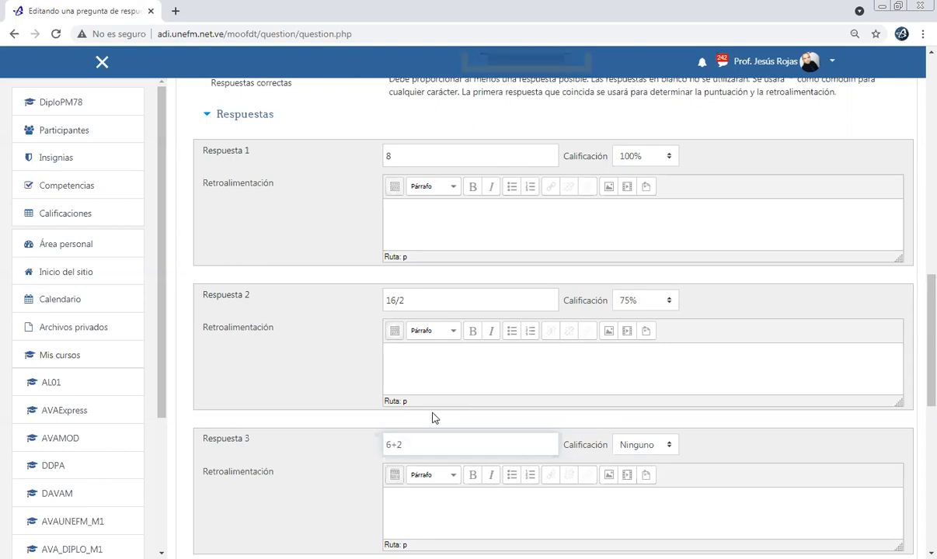
left_click(671, 446)
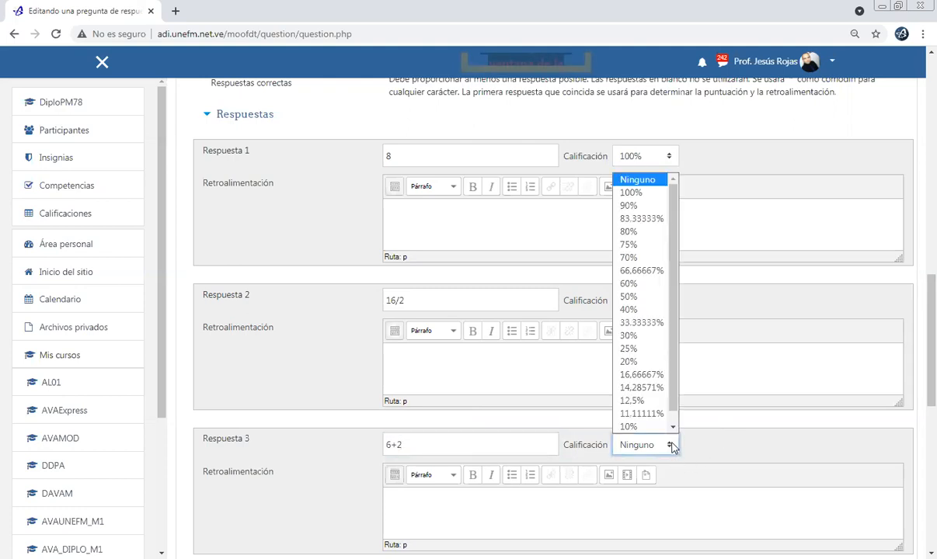
left_click(629, 296)
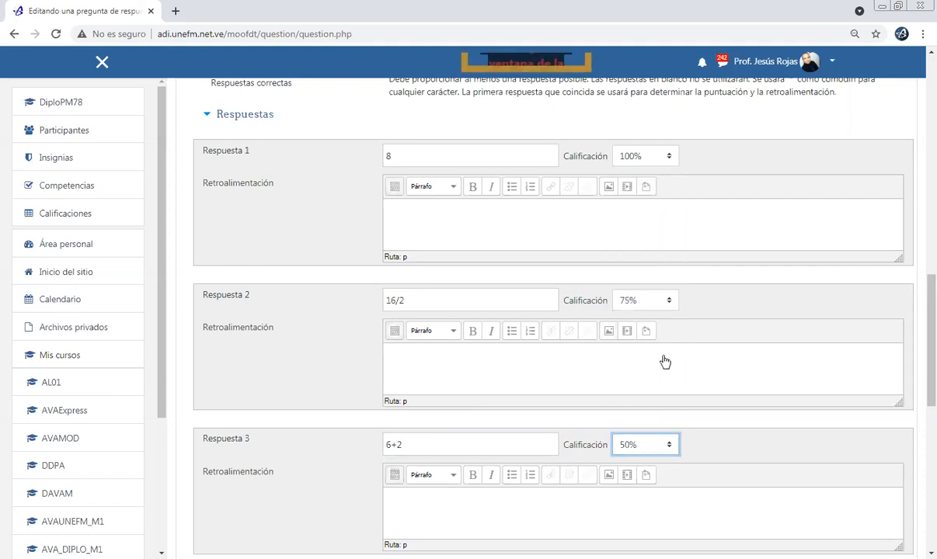
Save the duplicated question with its three answers and return to the question bank.
scroll(335, 470, "down", 1)
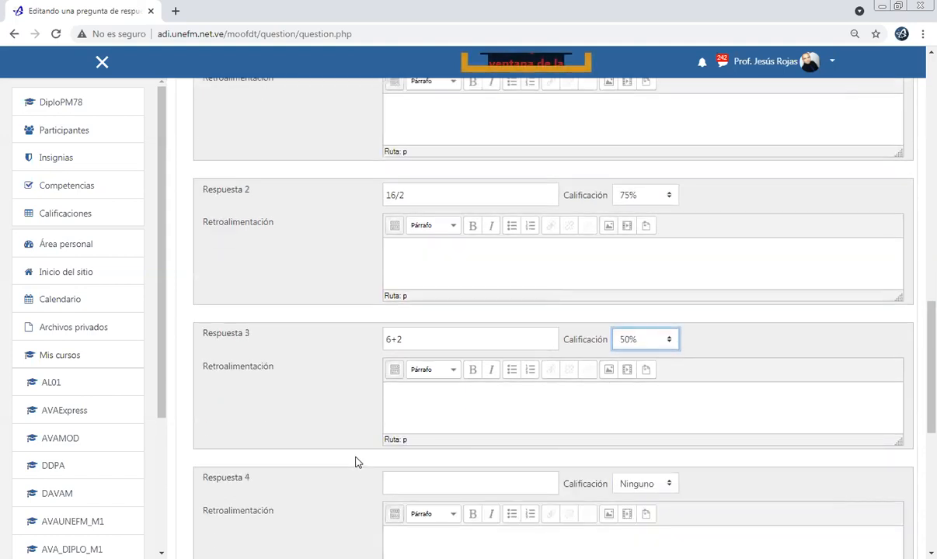
scroll(436, 455, "down", 5)
left_click(435, 458)
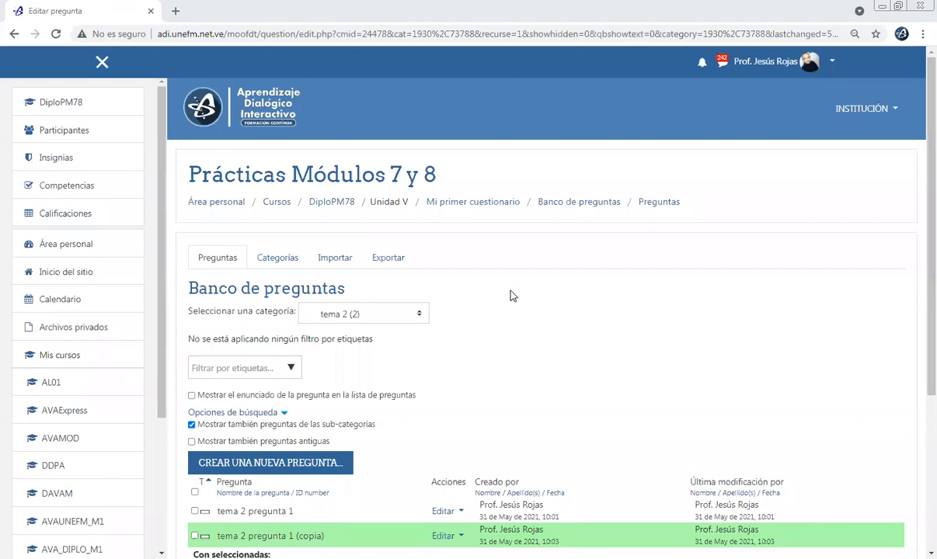
Reopen "tema 2 pregunta 1 (copia)" for editing and rename it "tema 2 pregunta 2".
scroll(511, 296, "down", 3)
scroll(508, 299, "up", 2)
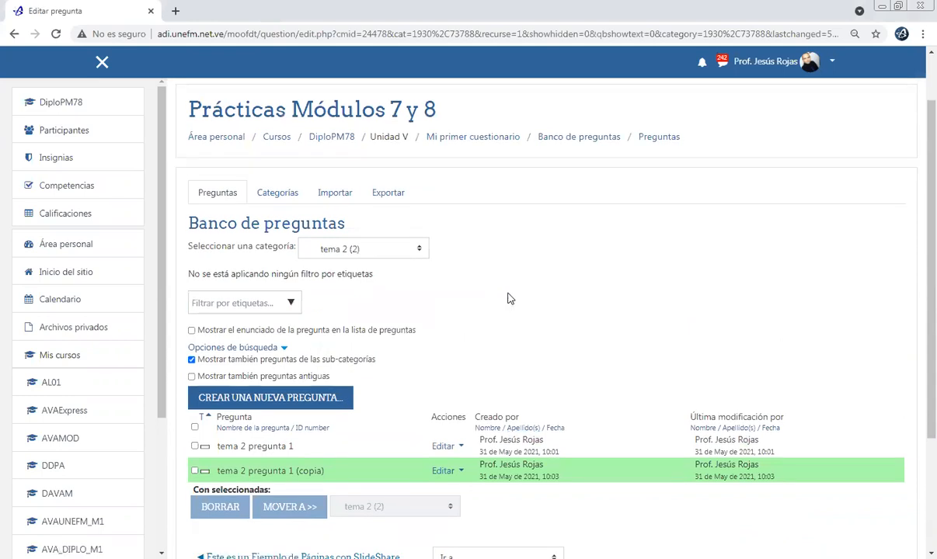
scroll(477, 299, "down", 3)
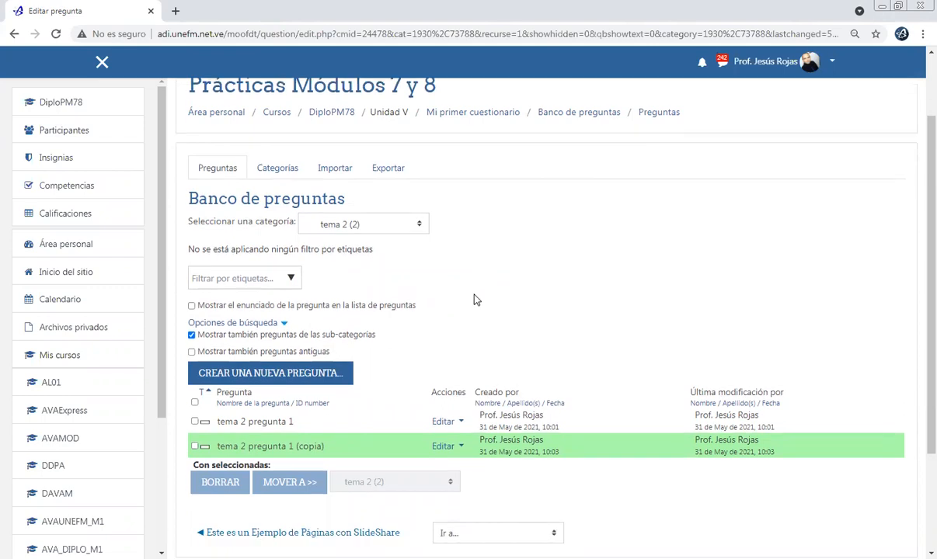
left_click(445, 342)
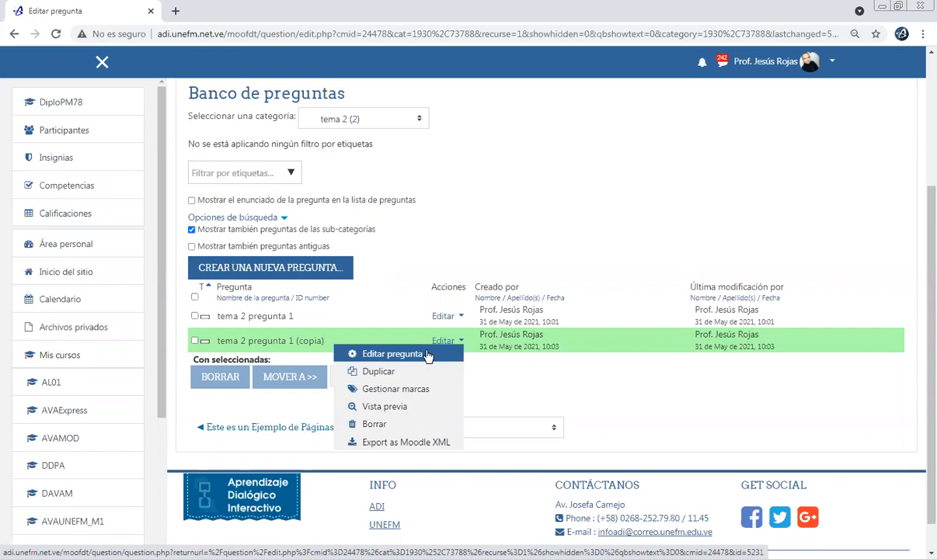
left_click(426, 354)
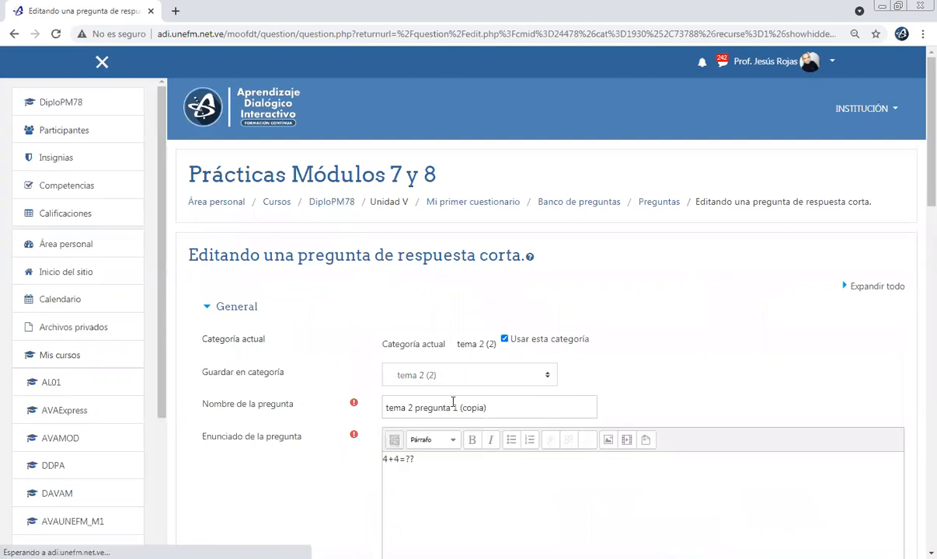
left_click_drag(453, 410, 585, 416)
type("2")
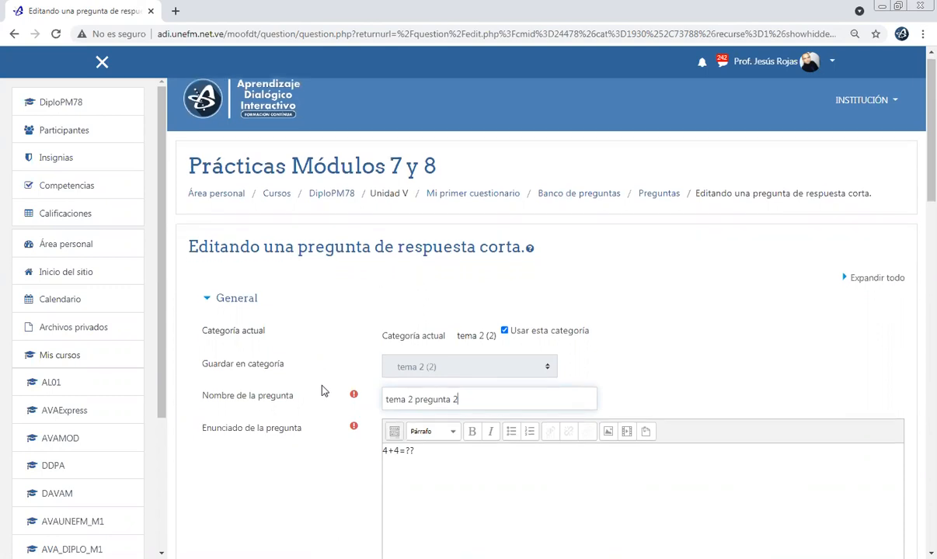
Save the renamed question "tema 2 pregunta 2".
scroll(326, 381, "down", 8)
scroll(324, 388, "down", 5)
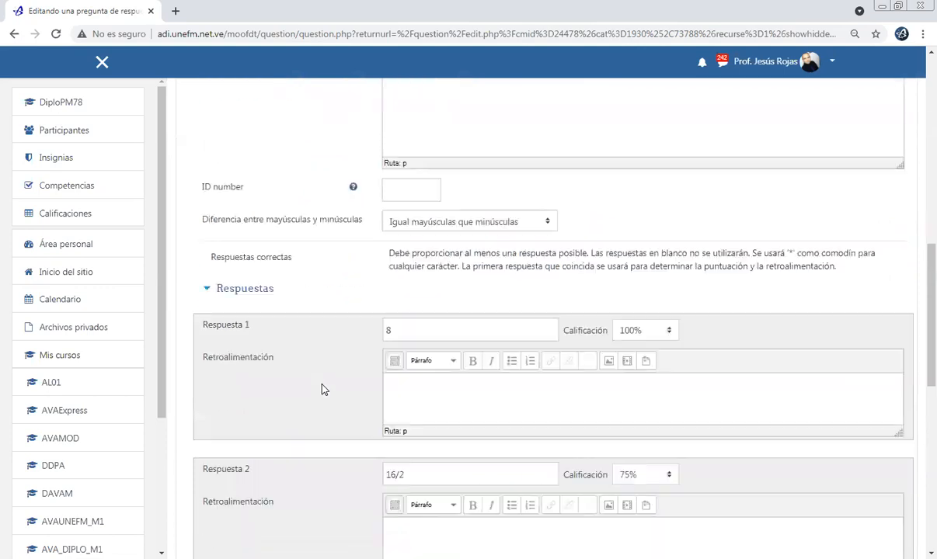
scroll(324, 389, "down", 1)
left_click(431, 379)
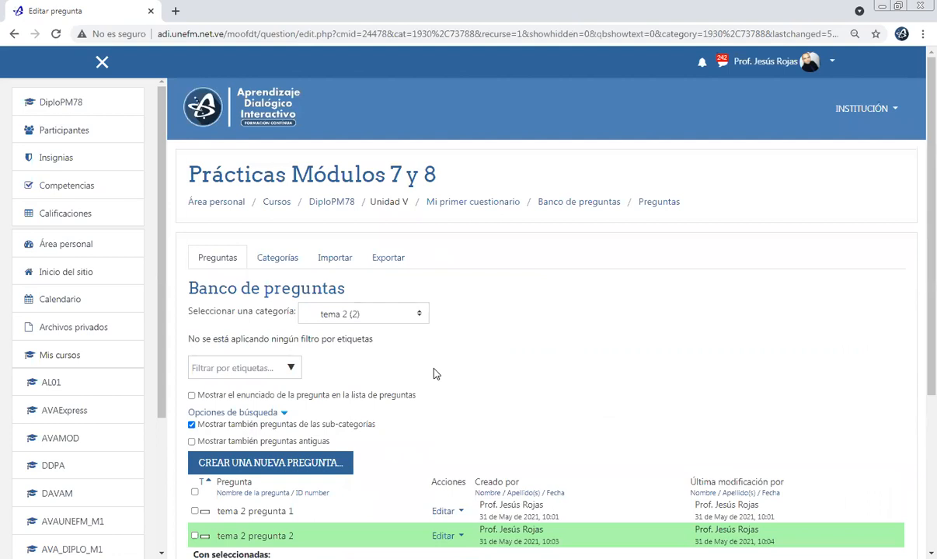
Create a new question of type Ensayo in category "tema 2".
scroll(423, 384, "down", 3)
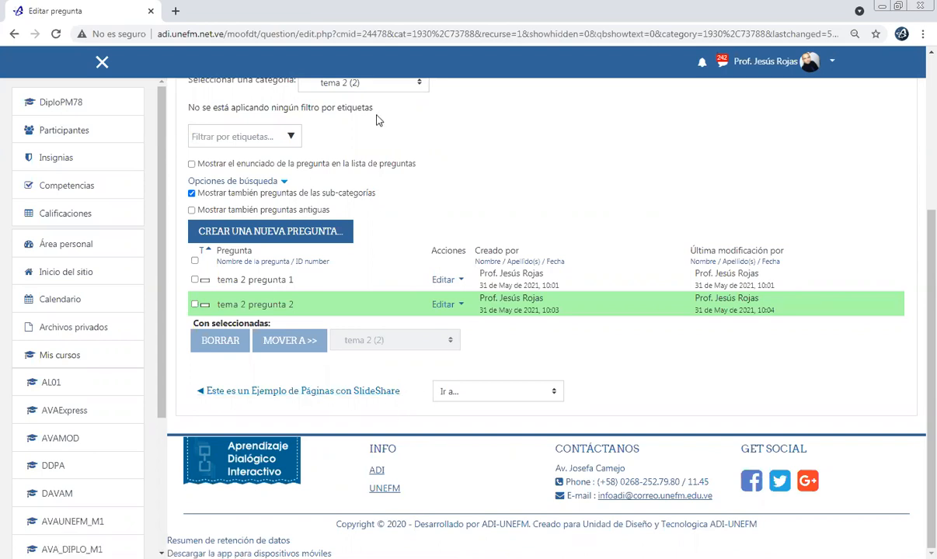
left_click(289, 229)
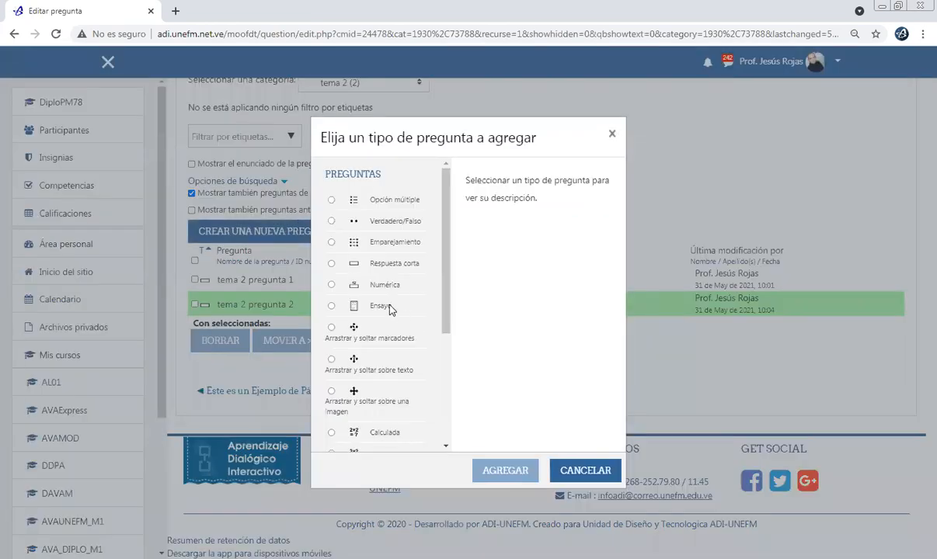
left_click(380, 308)
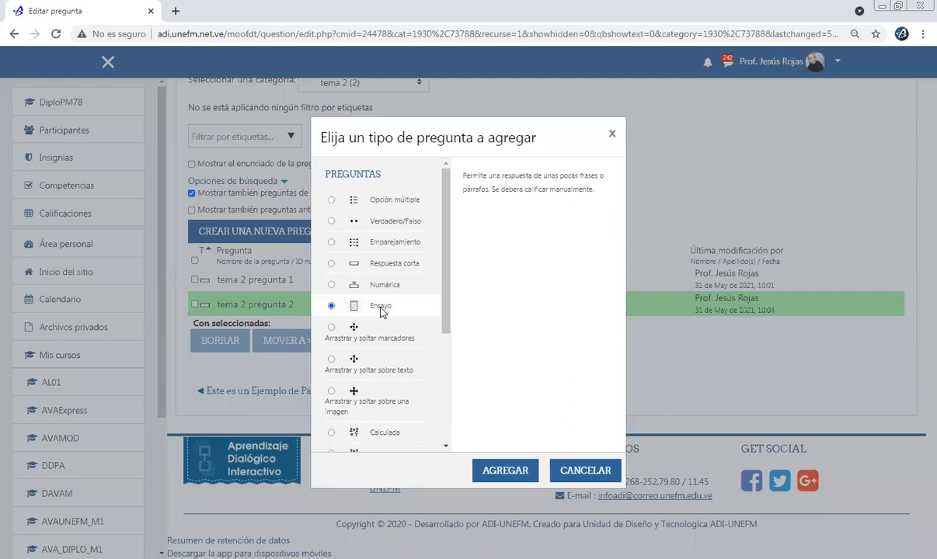
left_click(498, 464)
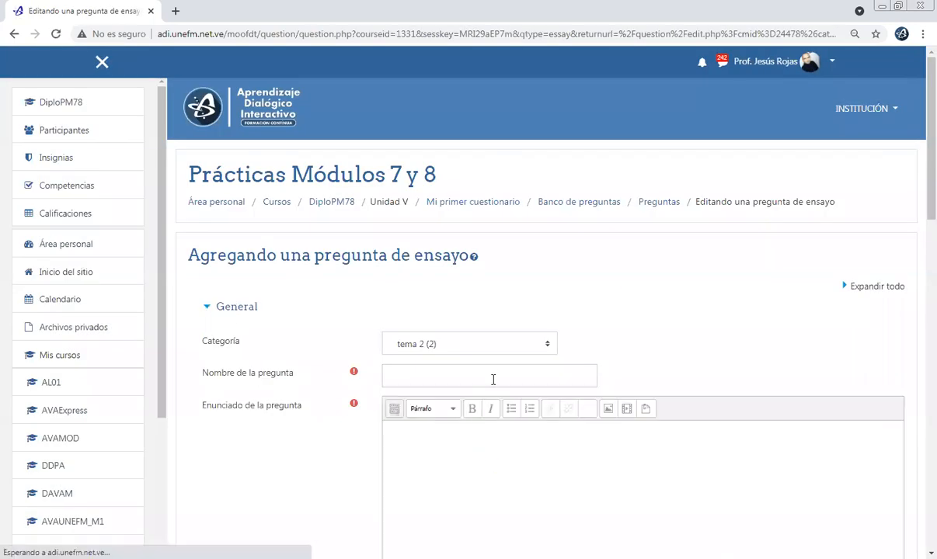
Name the new essay question "tema 2 pregunta 3".
scroll(491, 369, "down", 2)
left_click(510, 253)
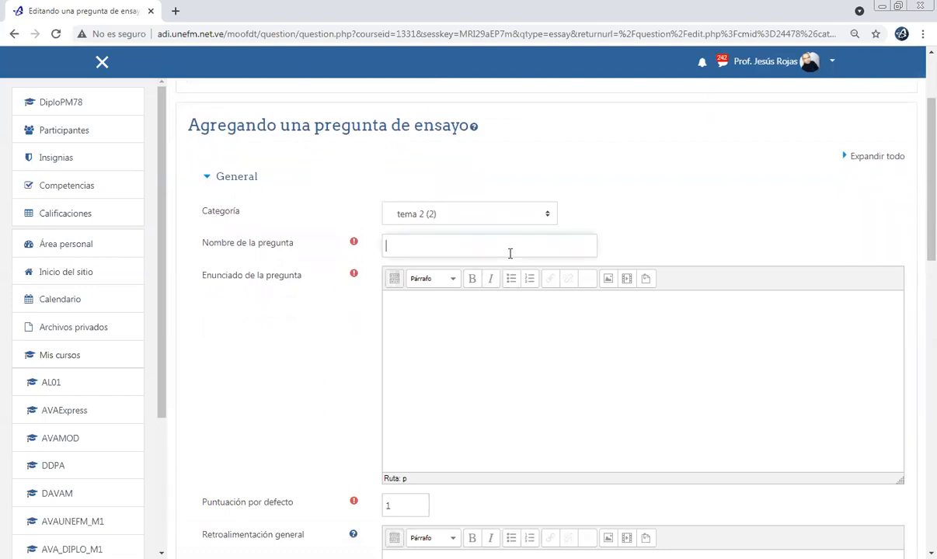
type("tema 2 pregunta 3")
Enter "elementos del ava" as the question text of the essay question.
scroll(430, 366, "down", 3)
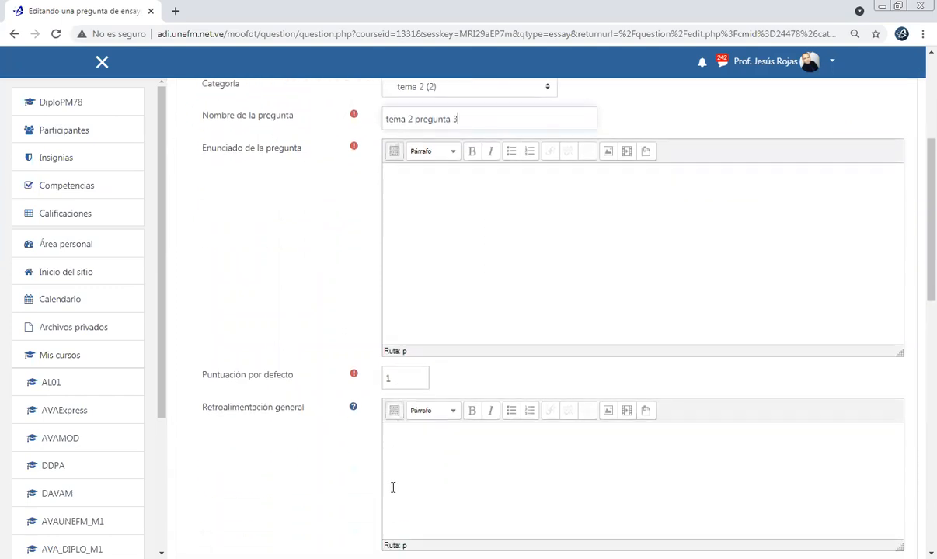
left_click(514, 204)
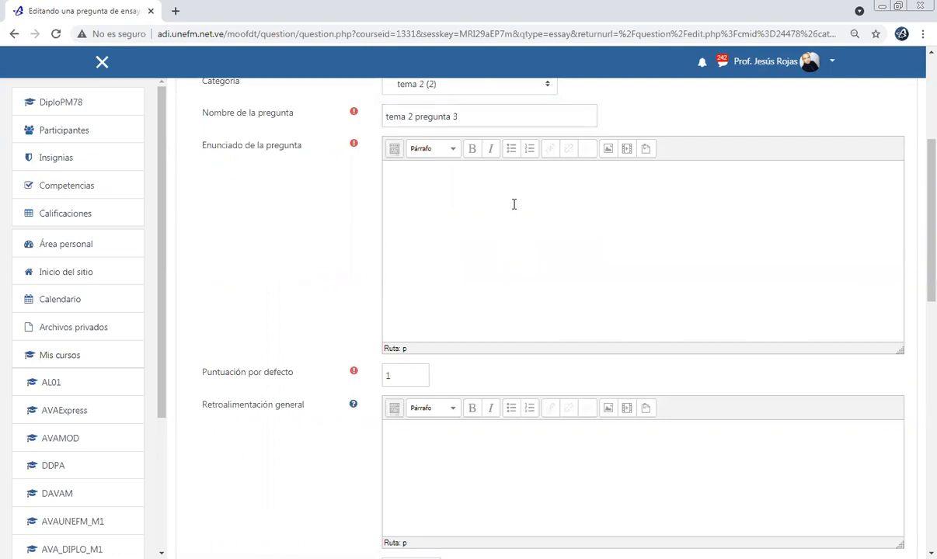
type("elementpos")
key("BackSpace")
key("BackSpace")
key("BackSpace")
type("os del ava")
Set the essay's response format to "Texto sin formato".
scroll(368, 266, "down", 2)
scroll(368, 266, "down", 1)
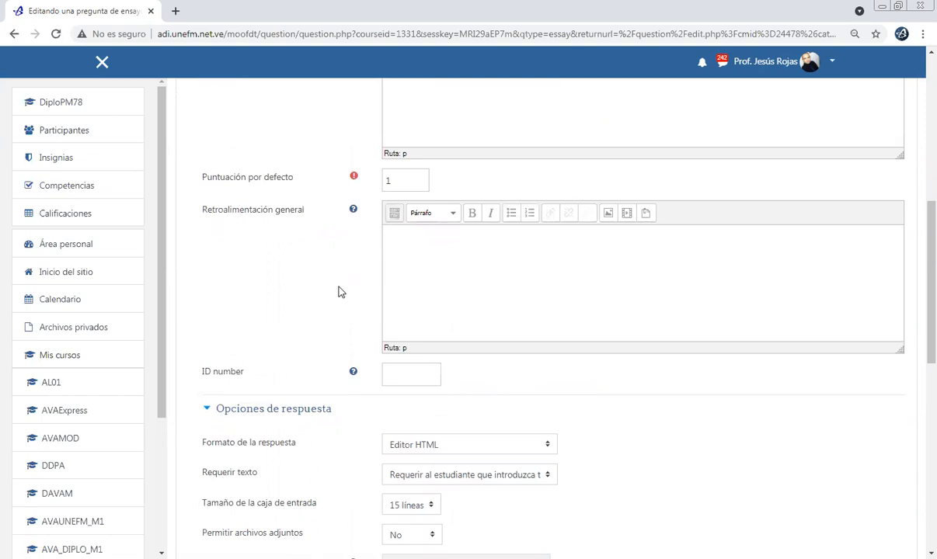
scroll(339, 291, "down", 3)
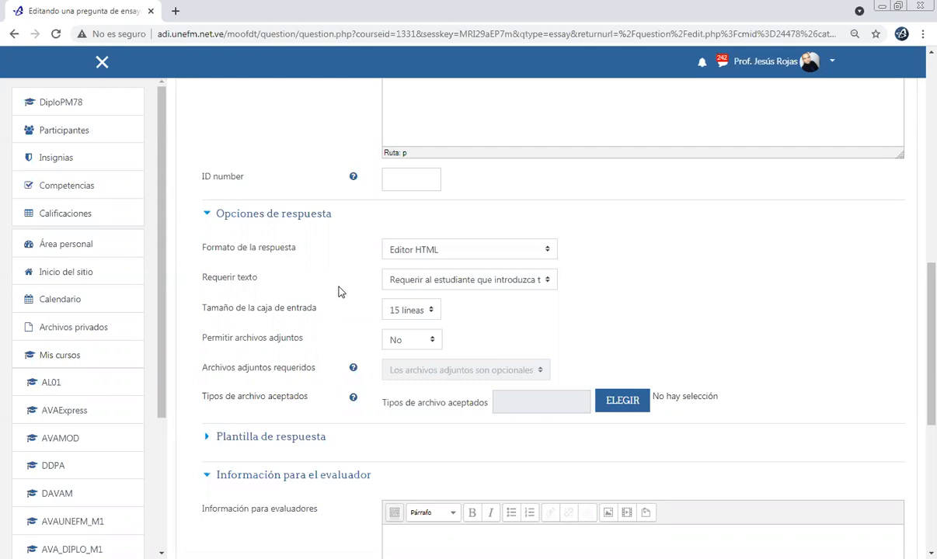
left_click(468, 251)
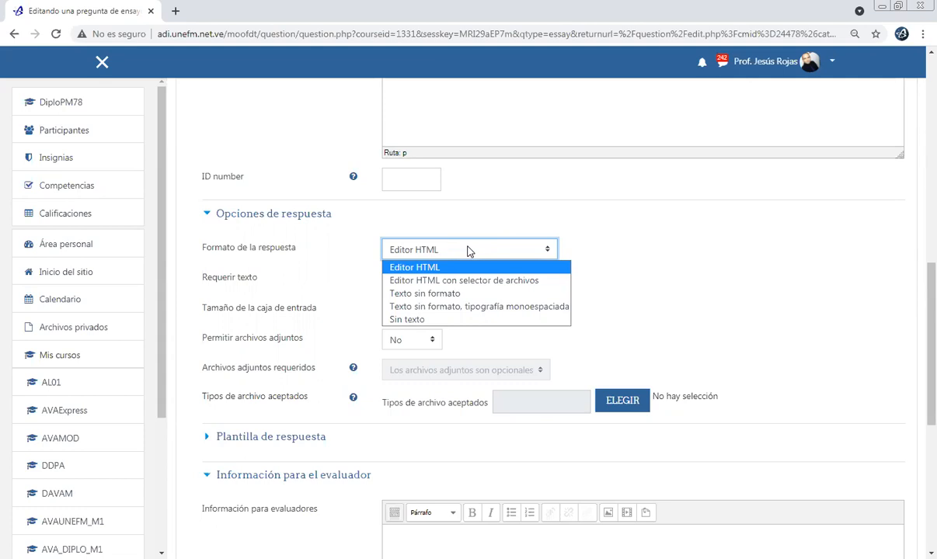
left_click(435, 295)
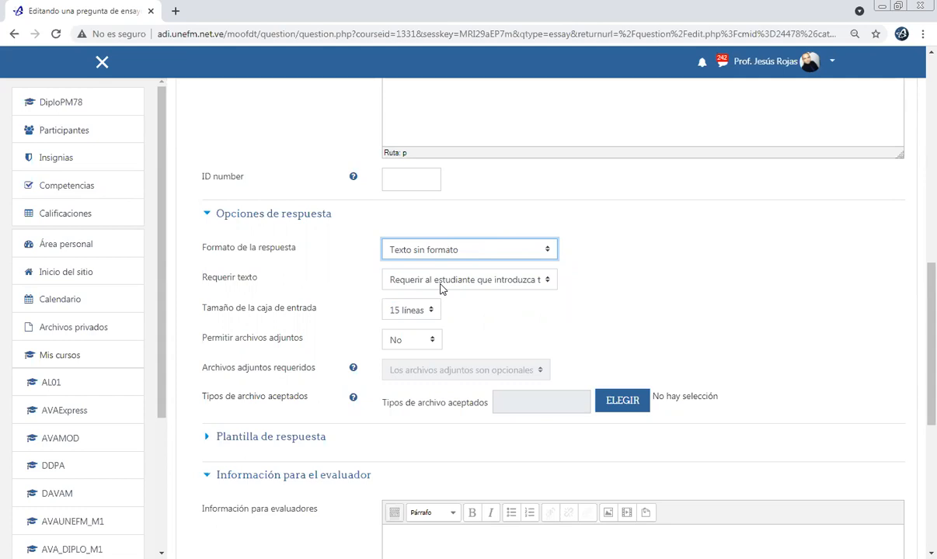
left_click(439, 250)
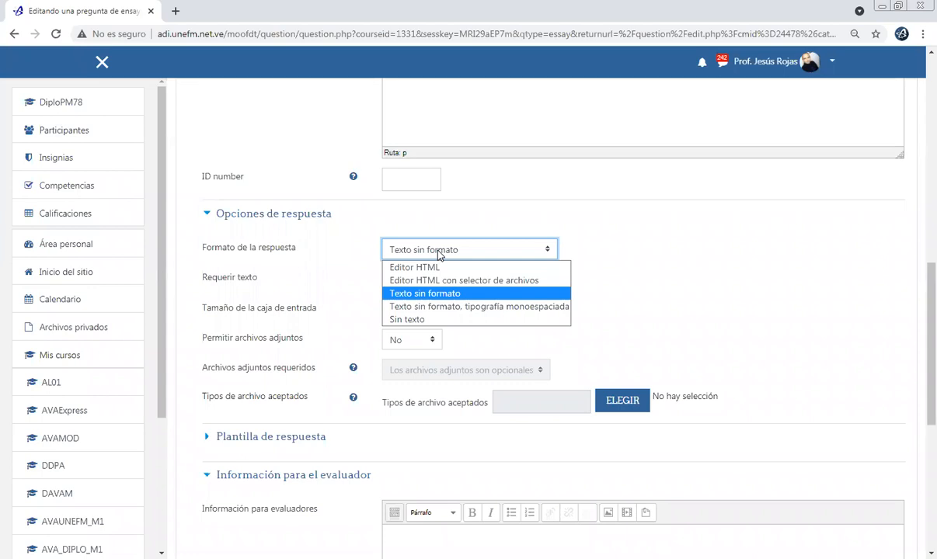
left_click(428, 294)
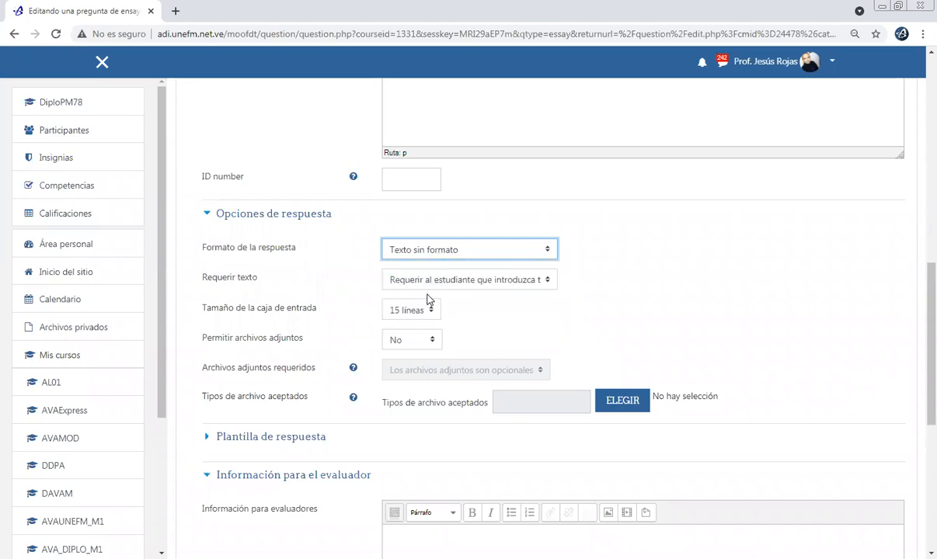
Check the options for requiring text and set the response input box size to 10 lines.
left_click(454, 280)
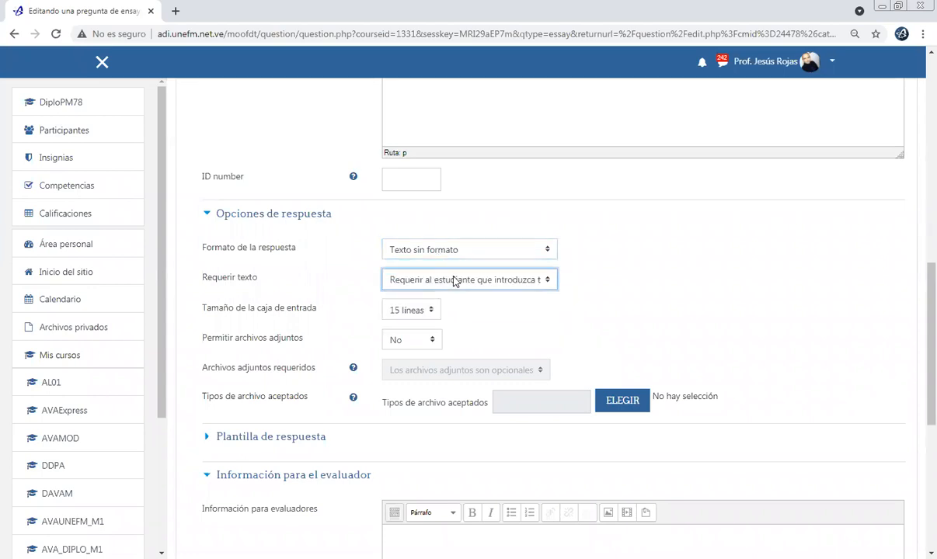
left_click(454, 281)
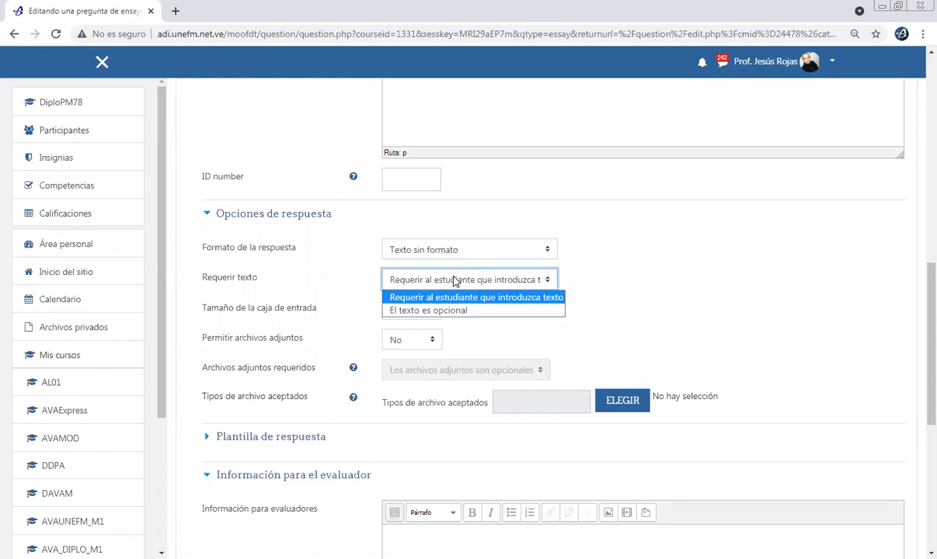
left_click(454, 280)
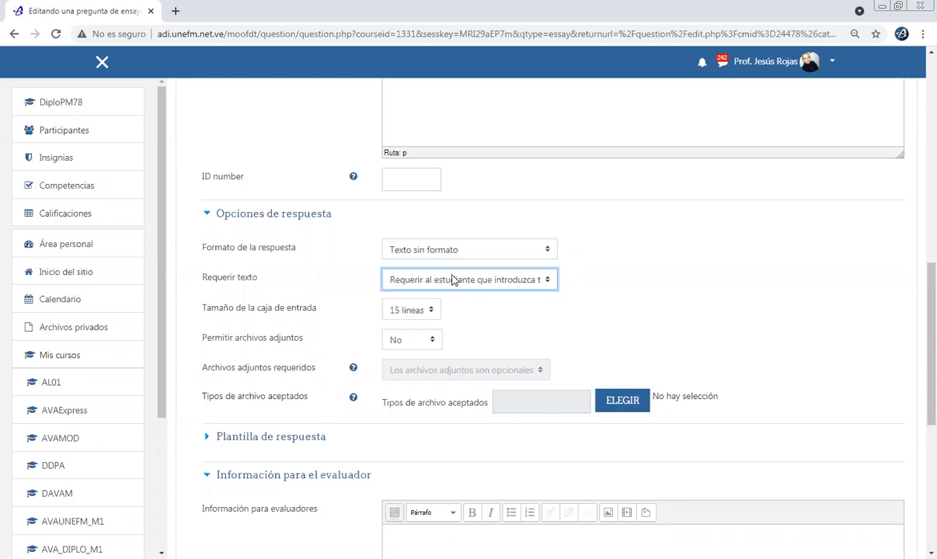
left_click(431, 310)
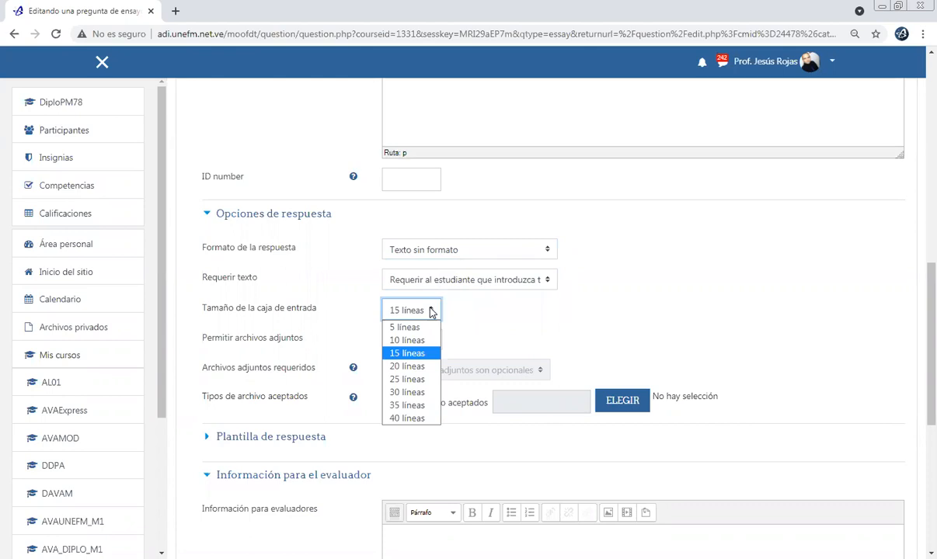
left_click(407, 340)
left_click(410, 342)
left_click(458, 319)
left_click(459, 317)
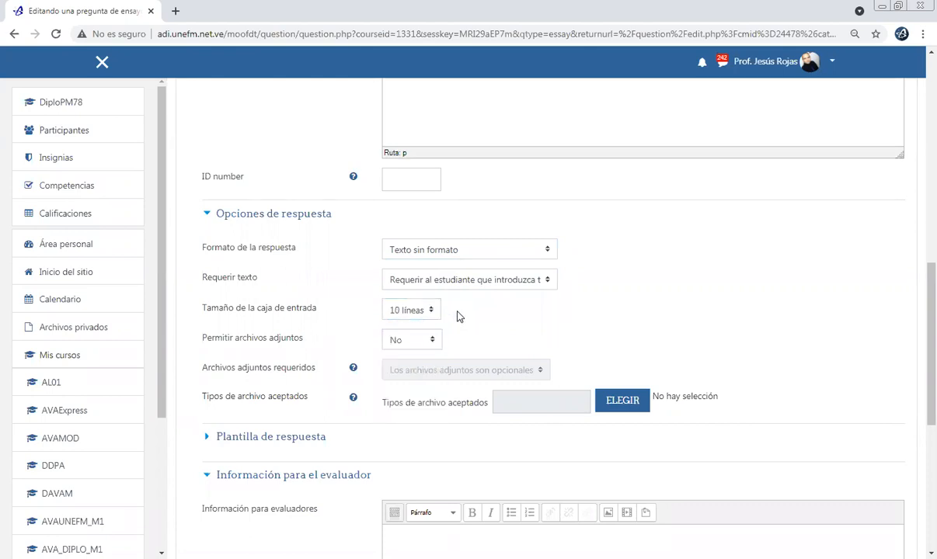
Check the options for allowing attachments and save the essay question "tema 2 pregunta 3".
left_click(428, 342)
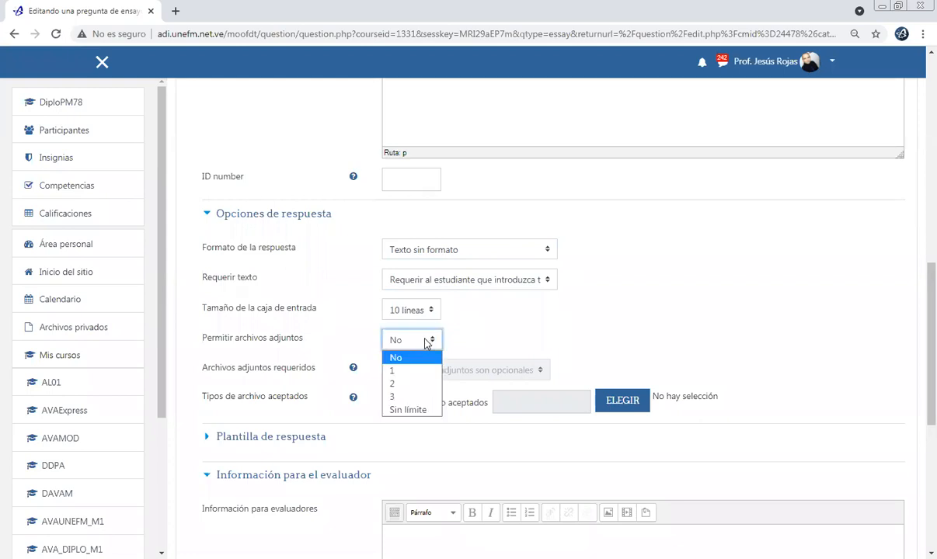
left_click(425, 342)
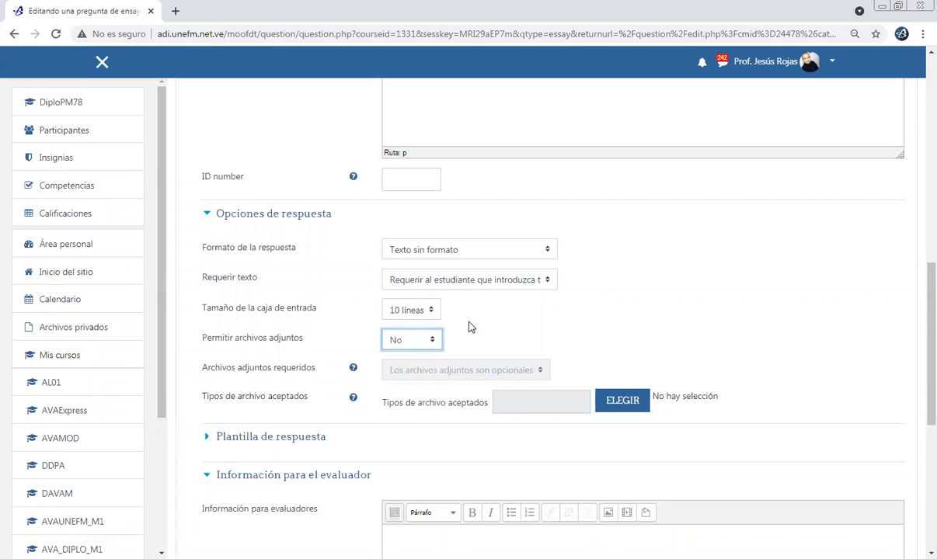
scroll(314, 428, "down", 4)
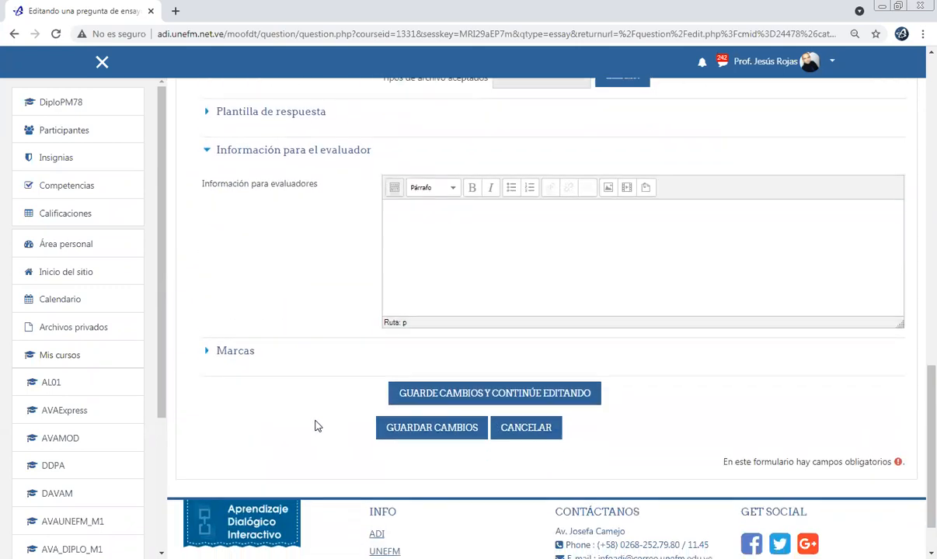
left_click(434, 430)
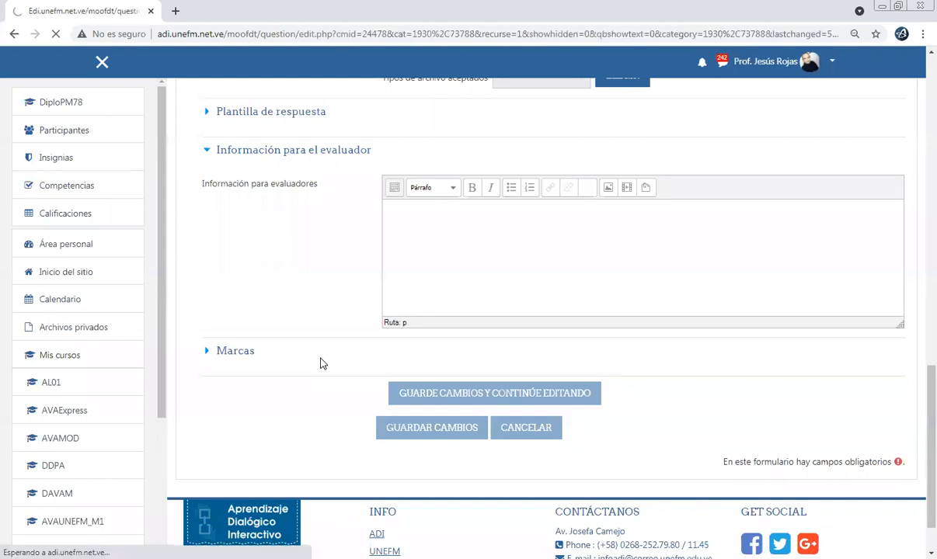
Duplicate the essay question "tema 2 pregunta 3" and name the copy "tema 2 pregunta 4".
scroll(324, 363, "down", 3)
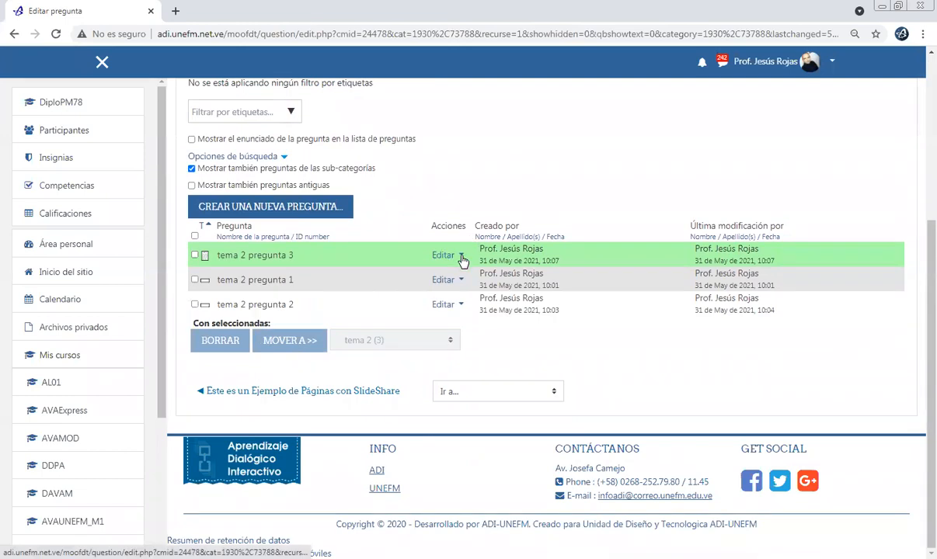
left_click(462, 259)
left_click(400, 292)
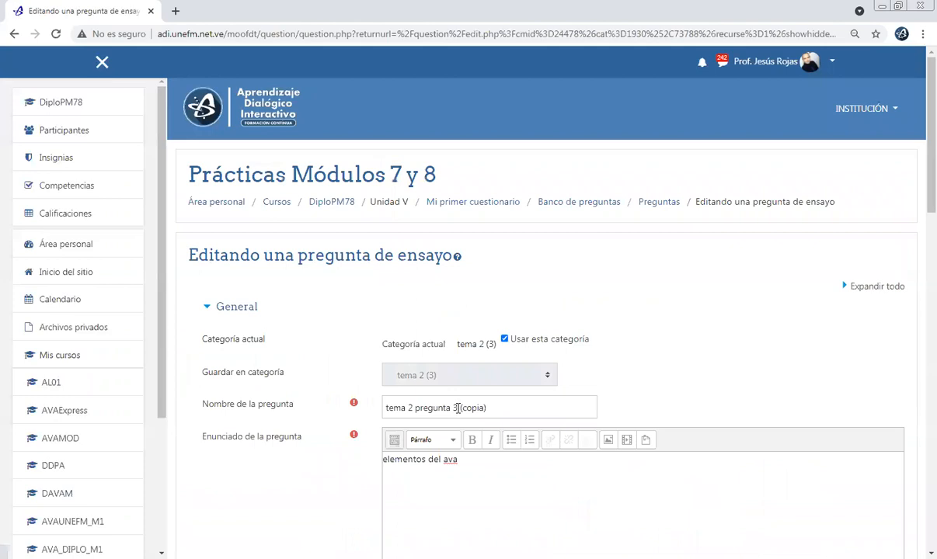
left_click_drag(450, 407, 610, 404)
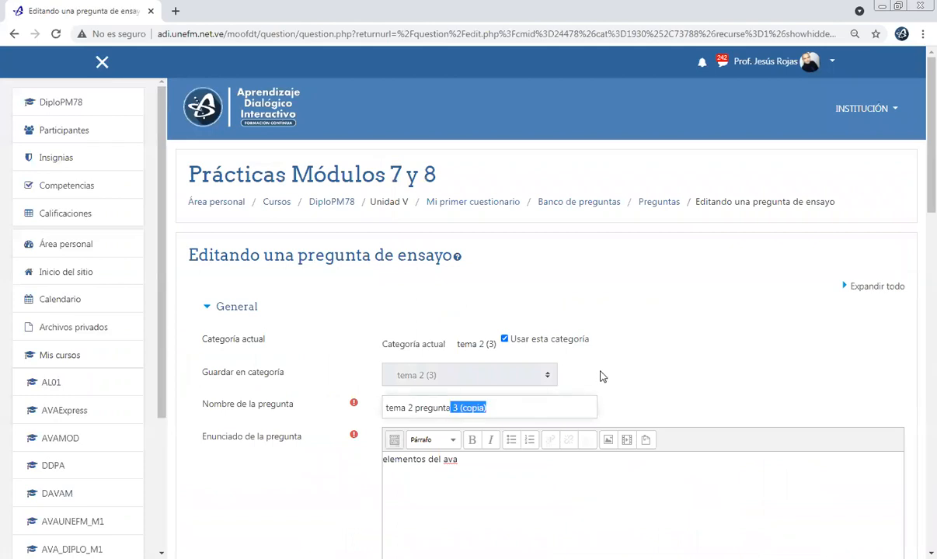
type("4")
Change the copied question's text to "opciones de evaluación del ava".
scroll(451, 262, "down", 3)
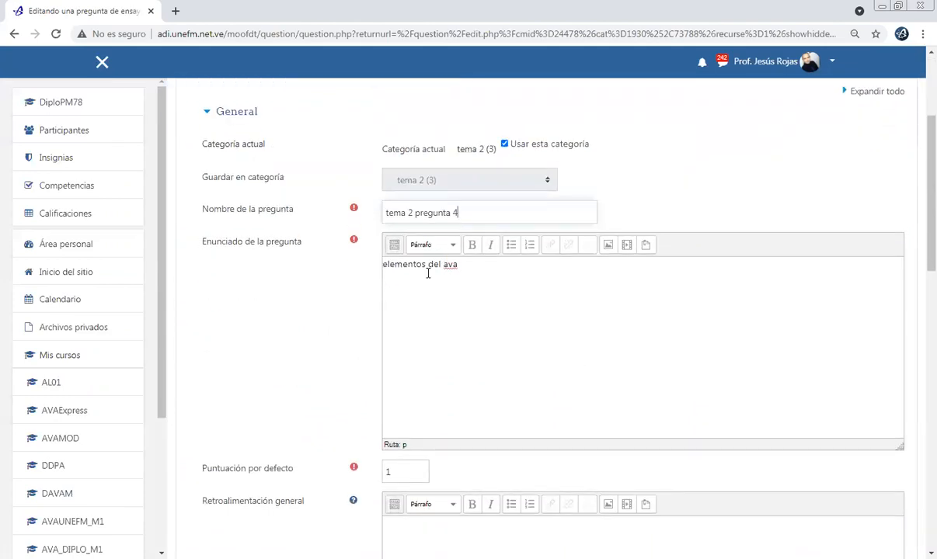
double_click(403, 266)
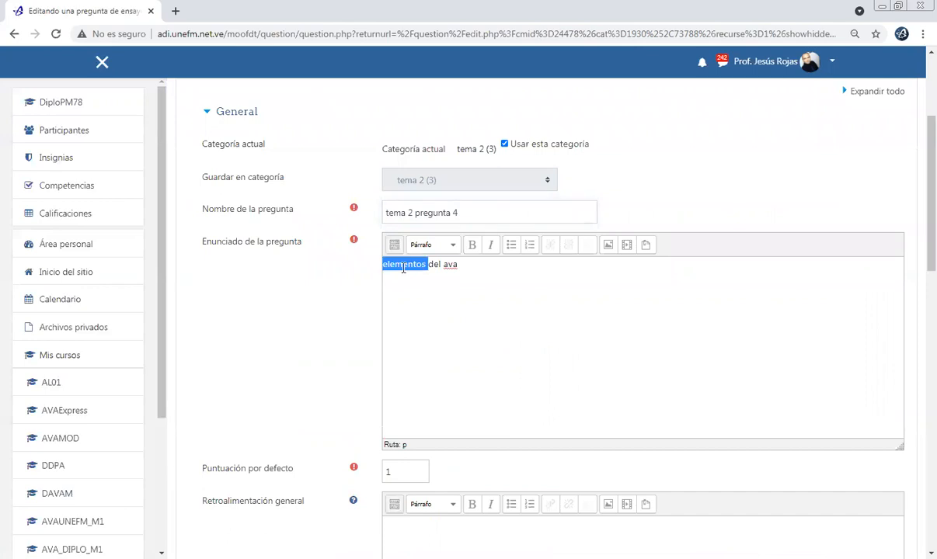
type("opcuon")
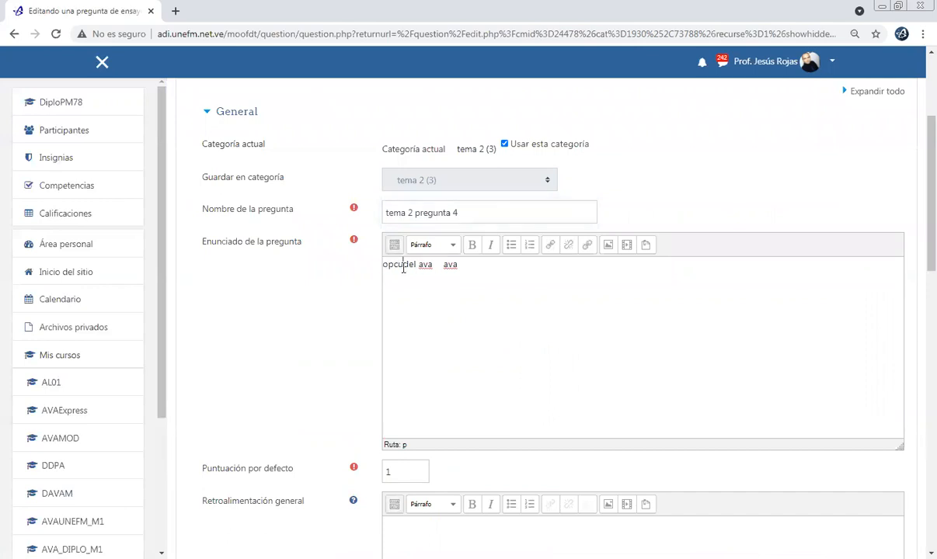
key("BackSpace")
key("BackSpace")
key("BackSpace")
key("BackSpace")
key("BackSpace")
key("BackSpace")
type("opcione")
type("s de ev")
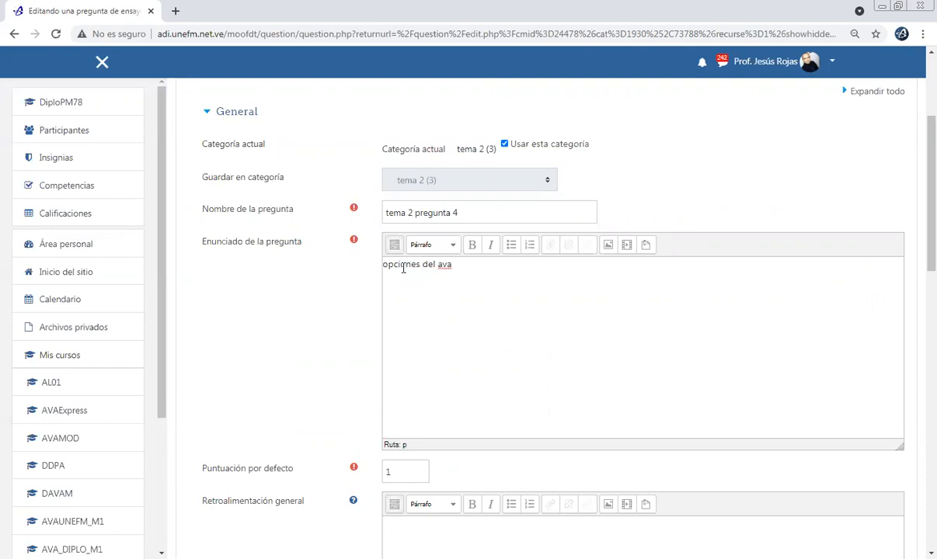
type("luación")
key("Left")
key("Left")
key("Left")
key("Left")
key("Left")
key("Left")
key("Left")
key("Left")
key("Left")
key("Left")
key("Left")
key("Left")
key("Left")
key("Left")
key("Left")
type("a")
key("Right")
key("Right")
key("Right")
key("Right")
key("Right")
key("Right")
key("Right")
key("Right")
key("Right")
key("Right")
key("Right")
key("Right")
key("Right")
key("Right")
Save the essay question "tema 2 pregunta 4" to the question bank.
scroll(315, 342, "down", 10)
scroll(316, 341, "down", 1)
left_click(427, 363)
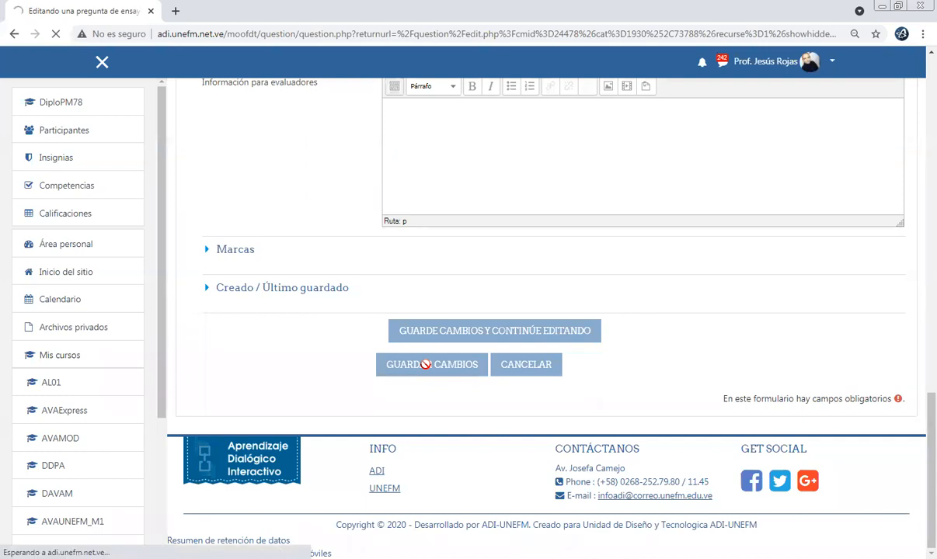
Duplicate the essay question "tema 2 pregunta 4" and name the copy "tema 2 pregunta 5".
scroll(429, 356, "down", 3)
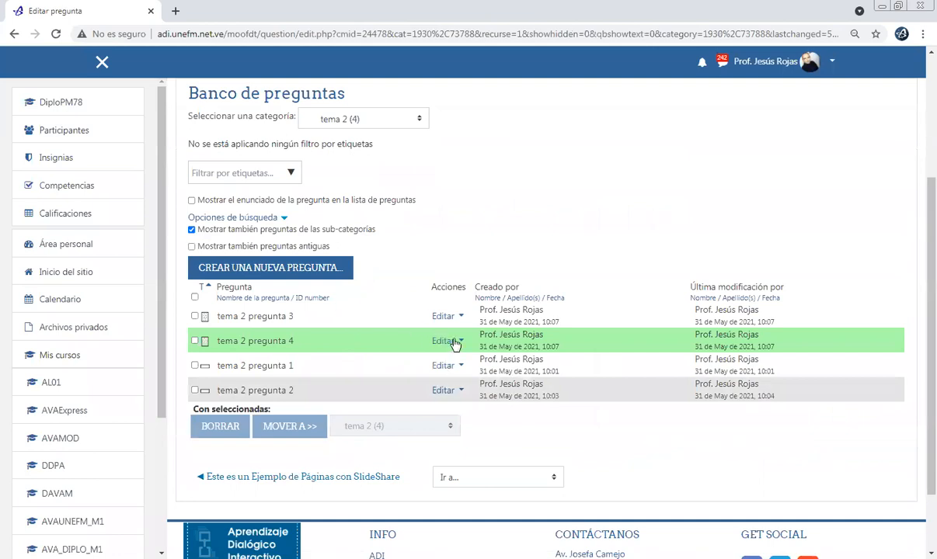
left_click(454, 345)
left_click(395, 378)
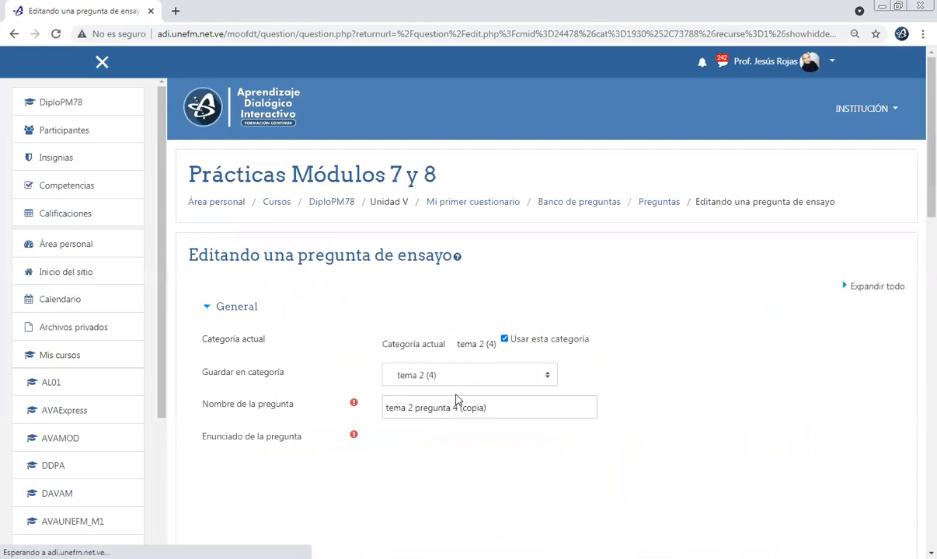
left_click_drag(454, 408, 554, 394)
key("BackSpace")
type("5")
Change the text of "tema 2 pregunta 5" to "opciones de contenidos para el ava".
scroll(536, 382, "down", 2)
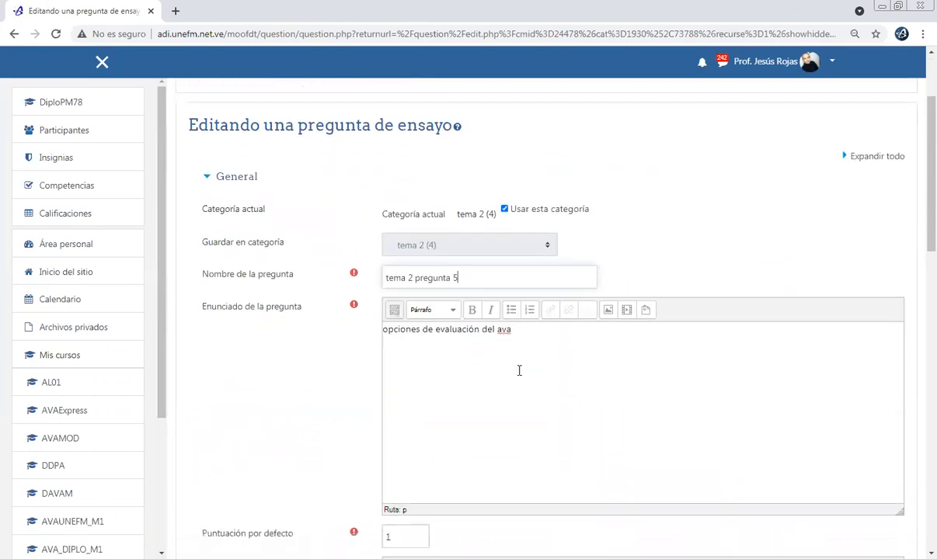
double_click(457, 328)
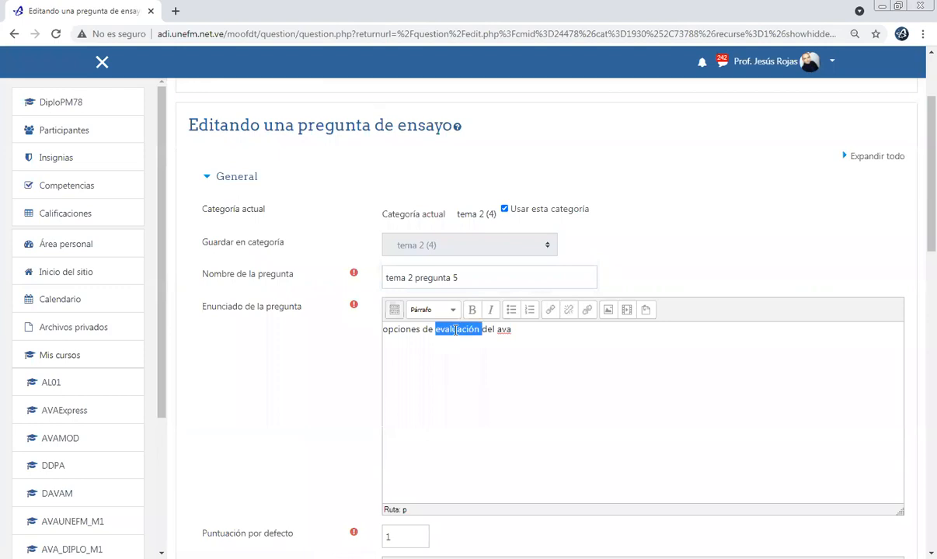
type("contenidos ")
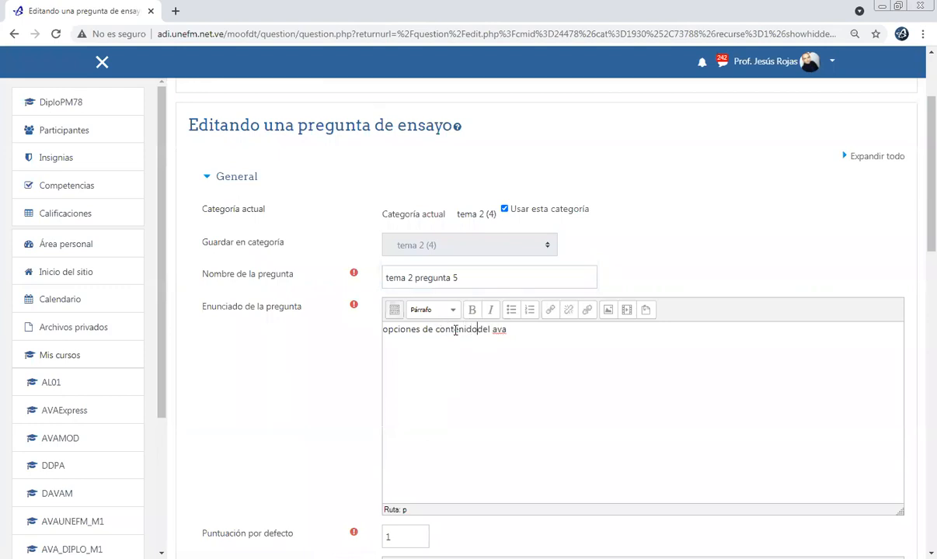
type("para")
key("Delete")
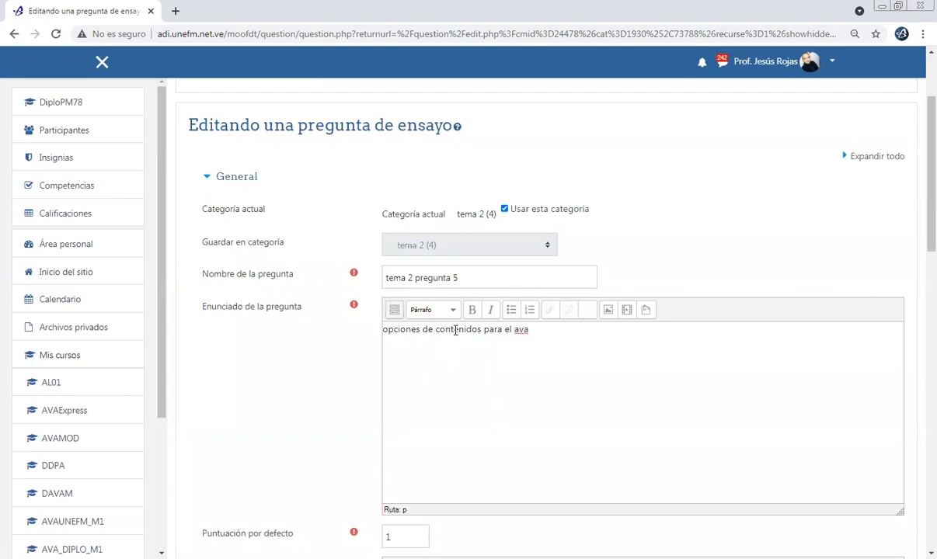
Save the essay question "tema 2 pregunta 5" to the question bank.
scroll(342, 401, "down", 7)
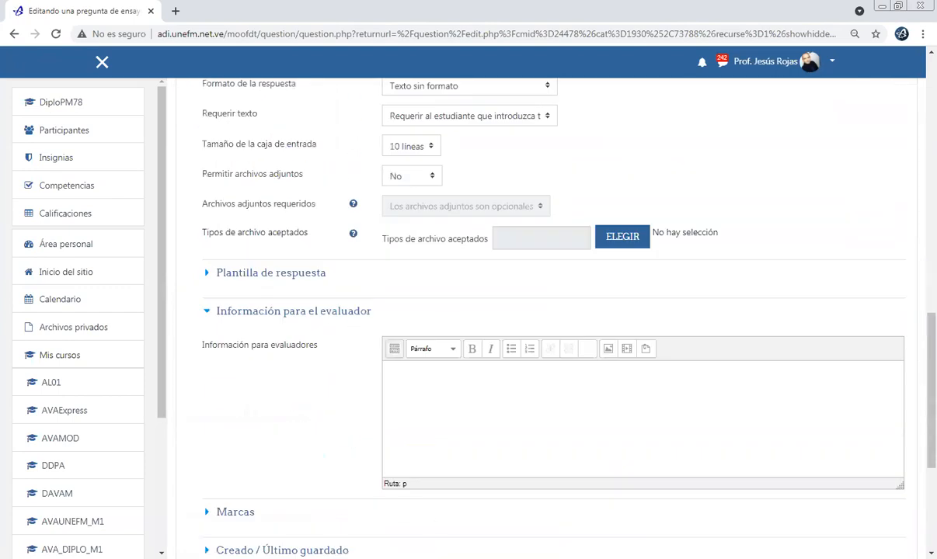
scroll(400, 371, "down", 3)
left_click(435, 365)
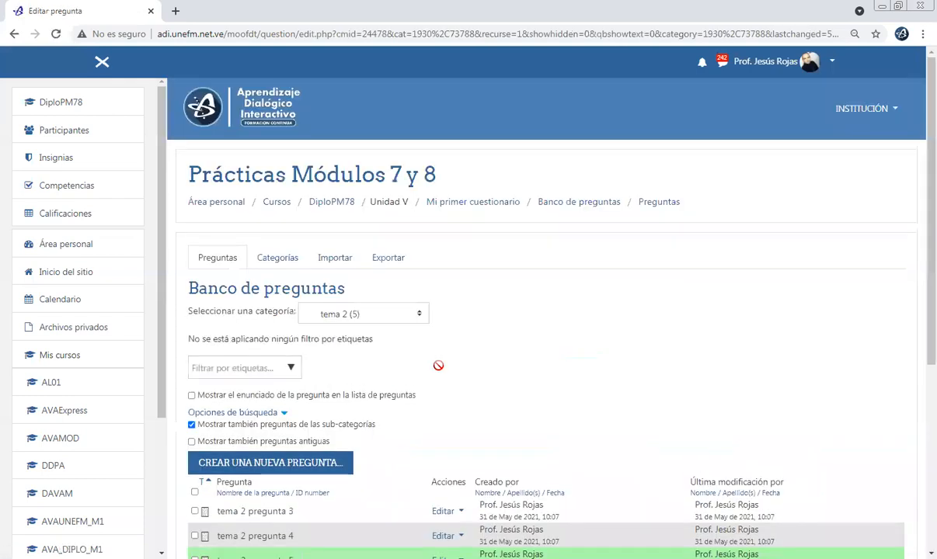
Examine the question bank's category list and the questions in category "tema 2".
scroll(439, 382, "down", 3)
left_click(426, 119)
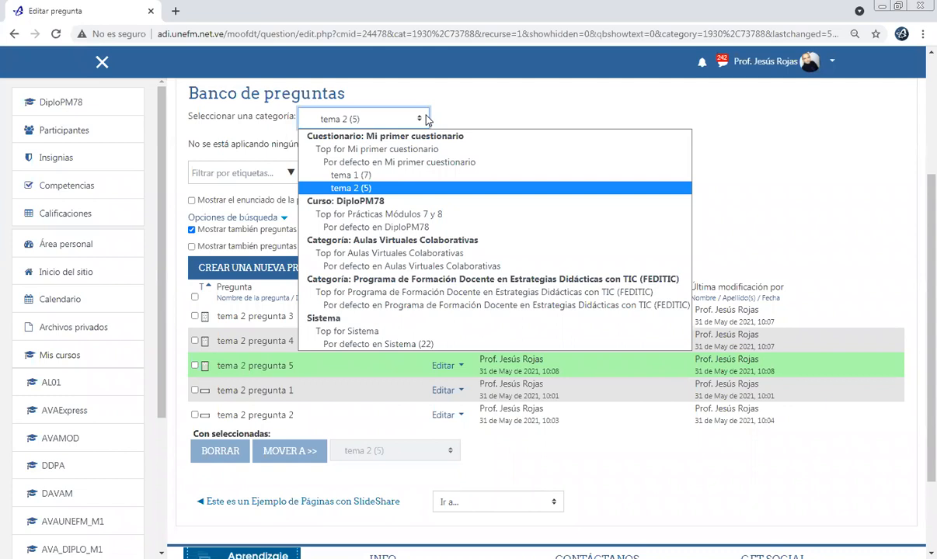
left_click(426, 119)
scroll(504, 153, "up", 1)
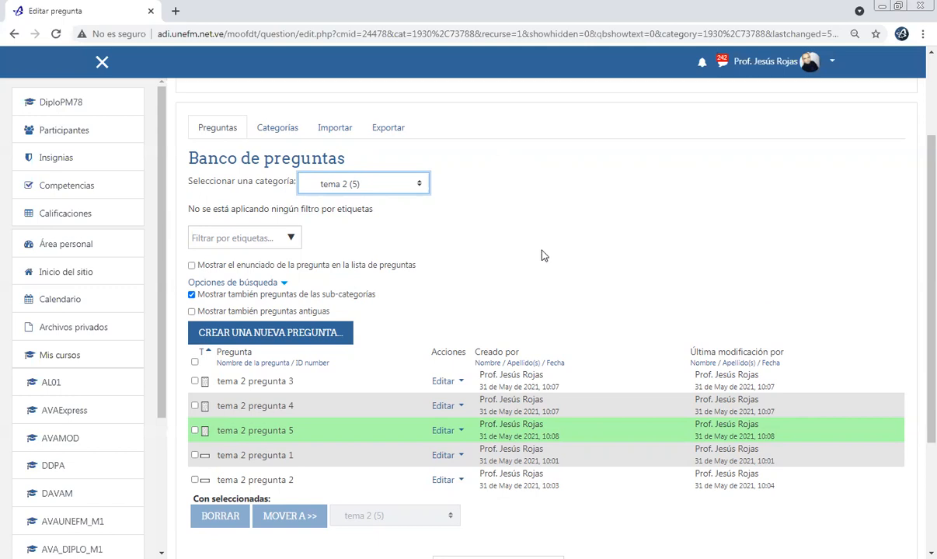
Open the question editing page of the quiz "Mi primer cuestionario".
scroll(542, 255, "up", 2)
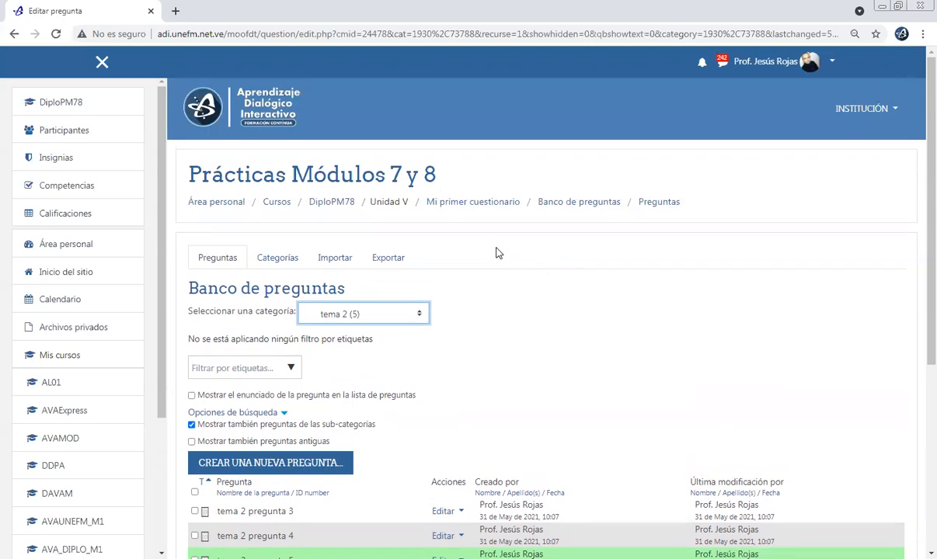
left_click(468, 204)
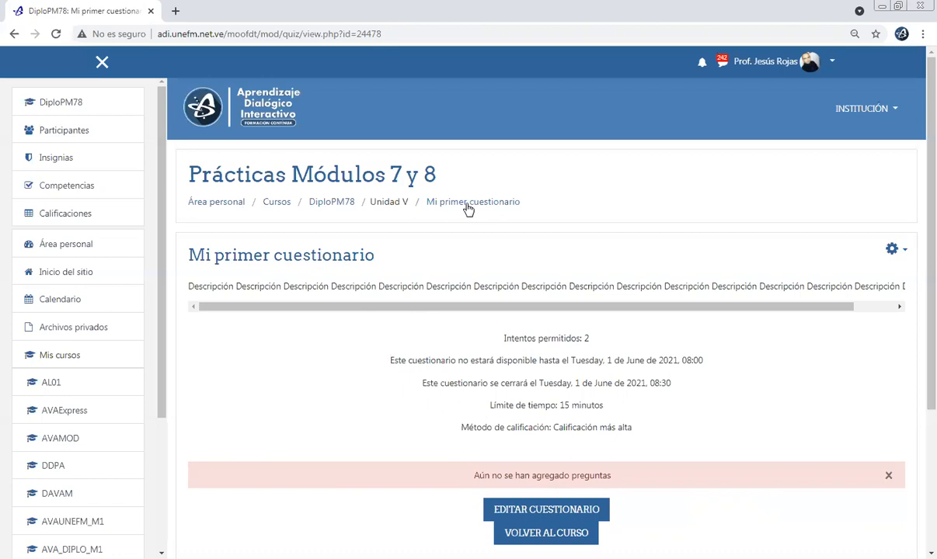
scroll(467, 209, "down", 1)
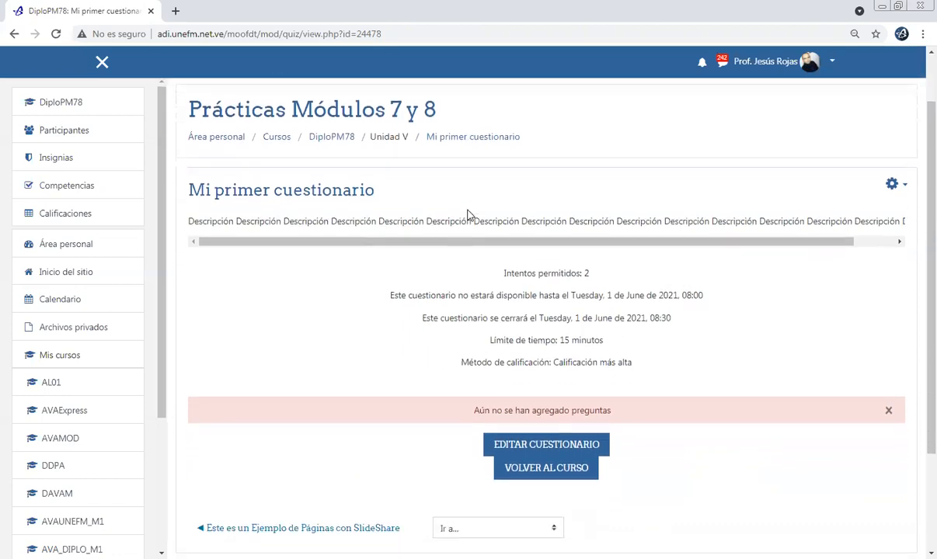
left_click(894, 186)
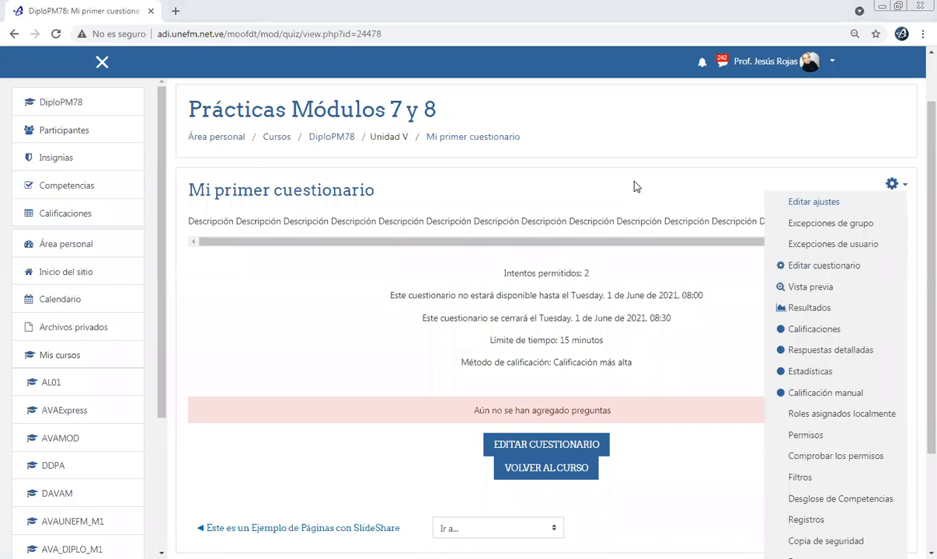
left_click(798, 266)
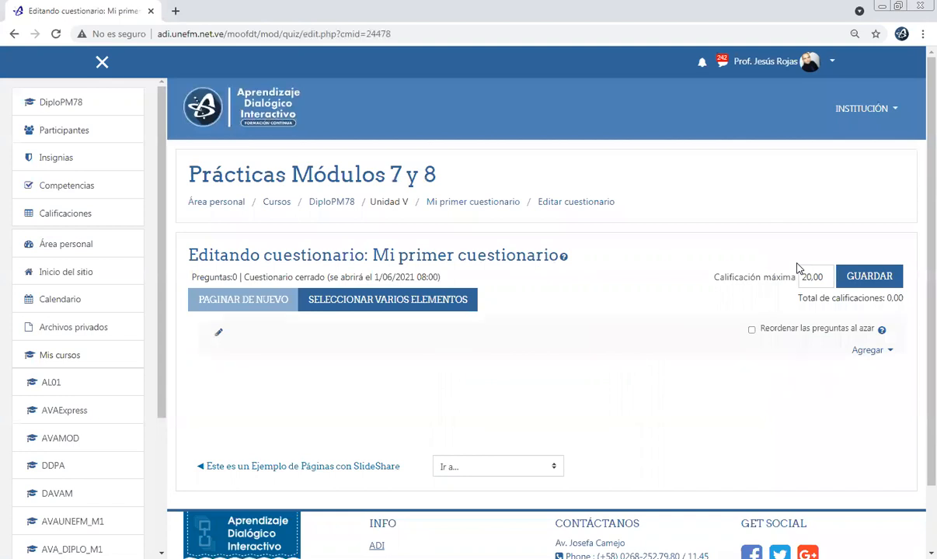
scroll(497, 443, "down", 1)
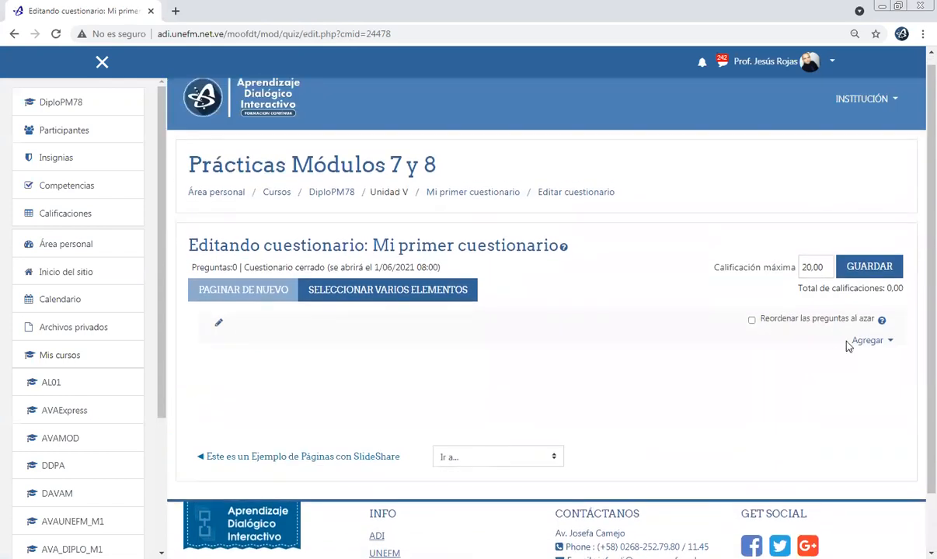
Add 5 random questions from the category "tema 1" to the quiz "Mi primer cuestionario".
left_click(889, 341)
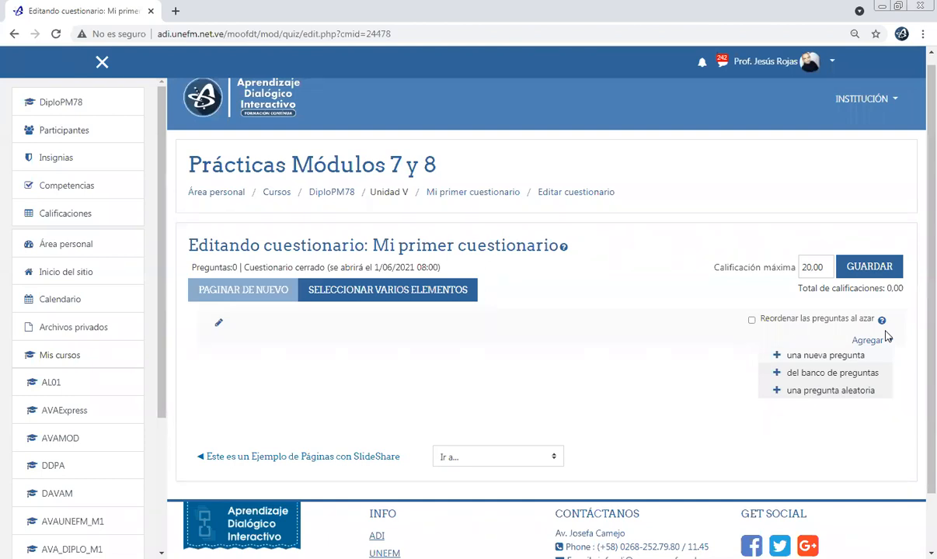
left_click(858, 396)
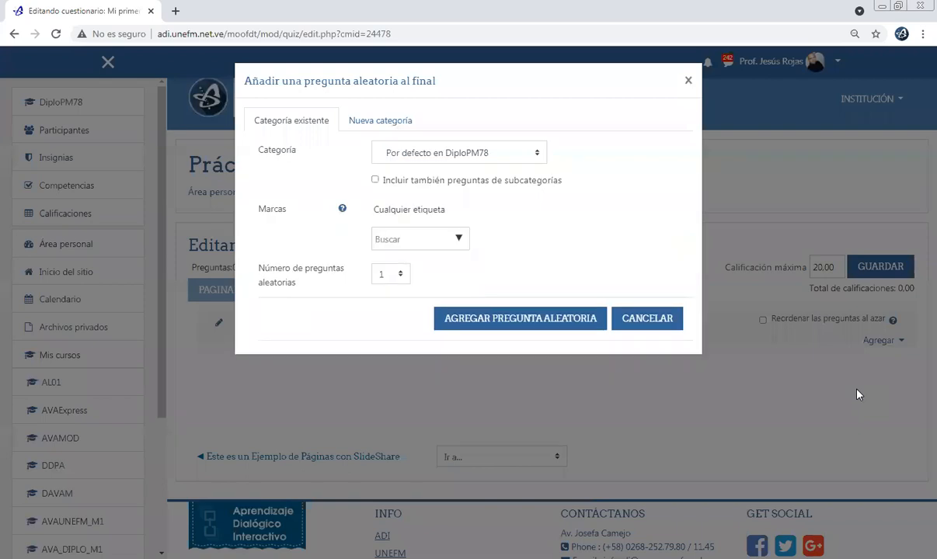
left_click(497, 151)
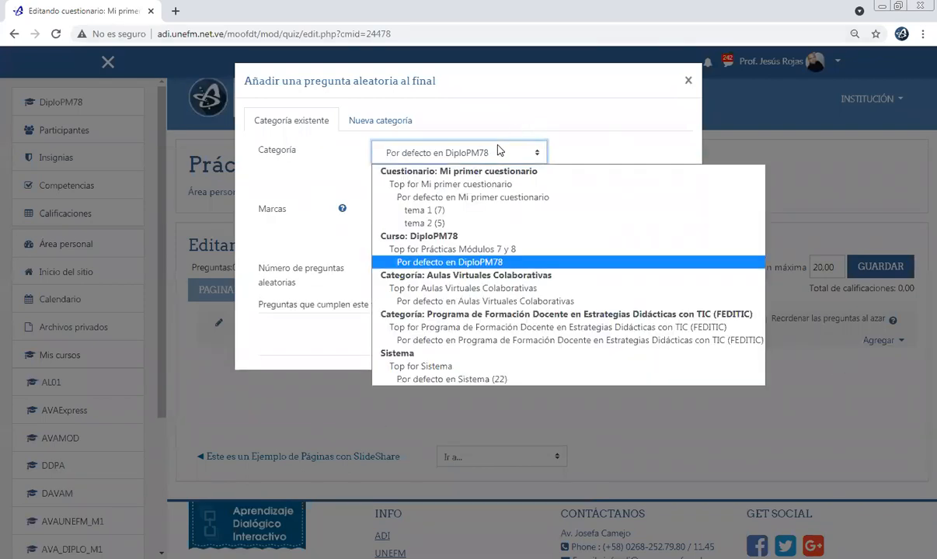
left_click(415, 210)
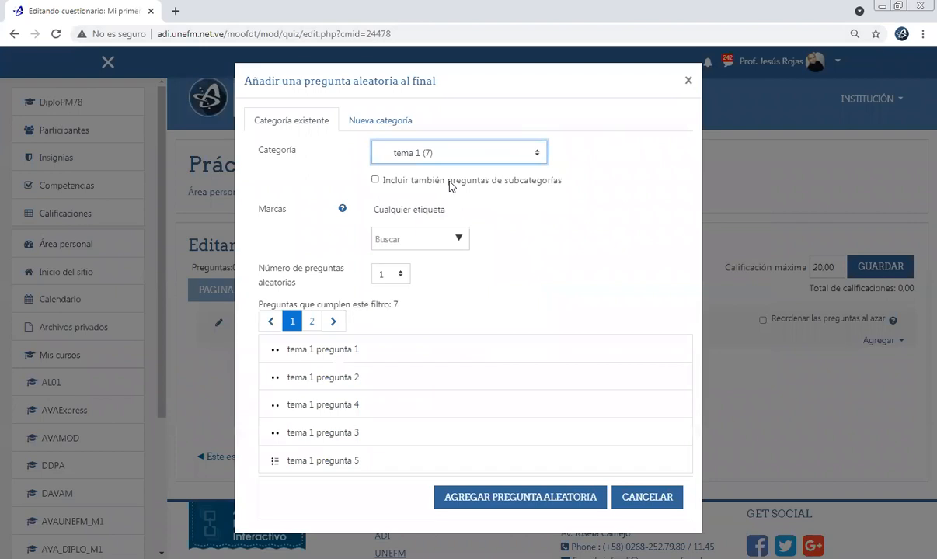
left_click(400, 273)
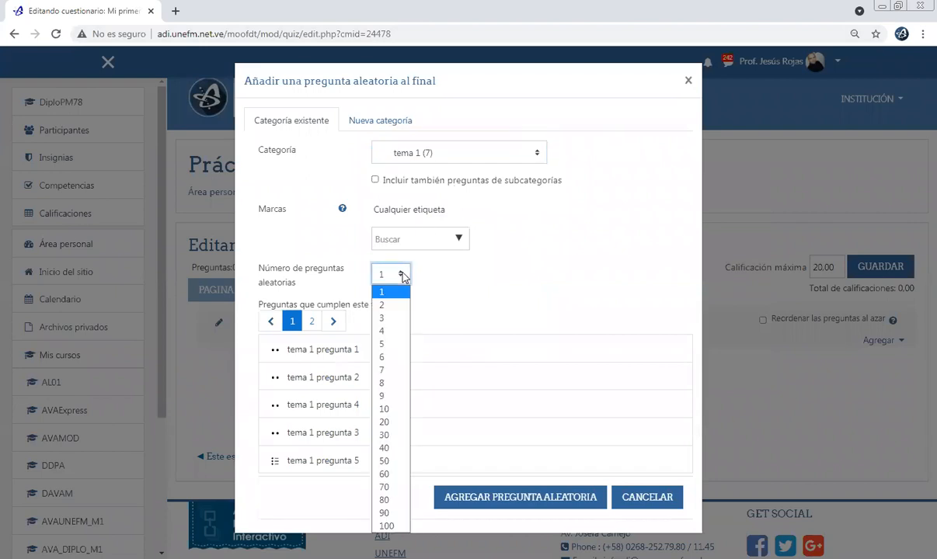
left_click(386, 346)
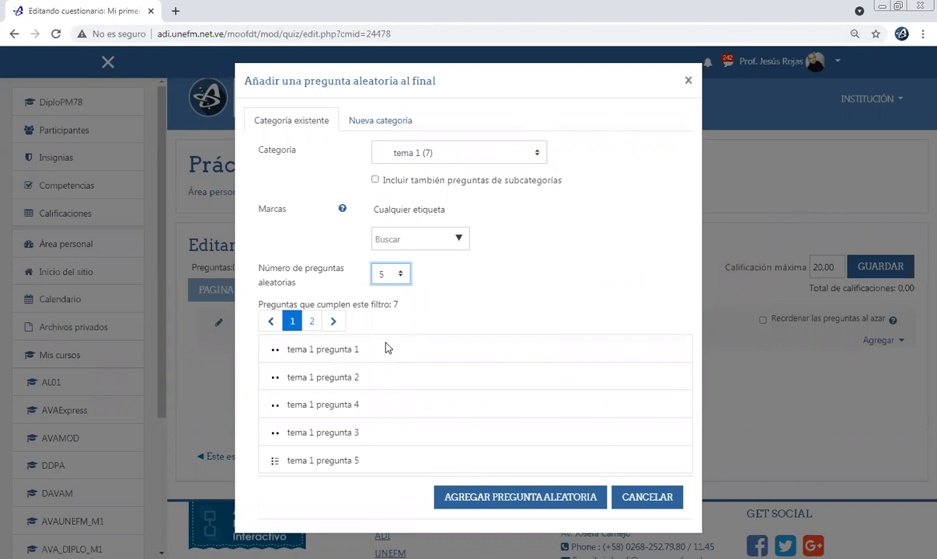
left_click(532, 498)
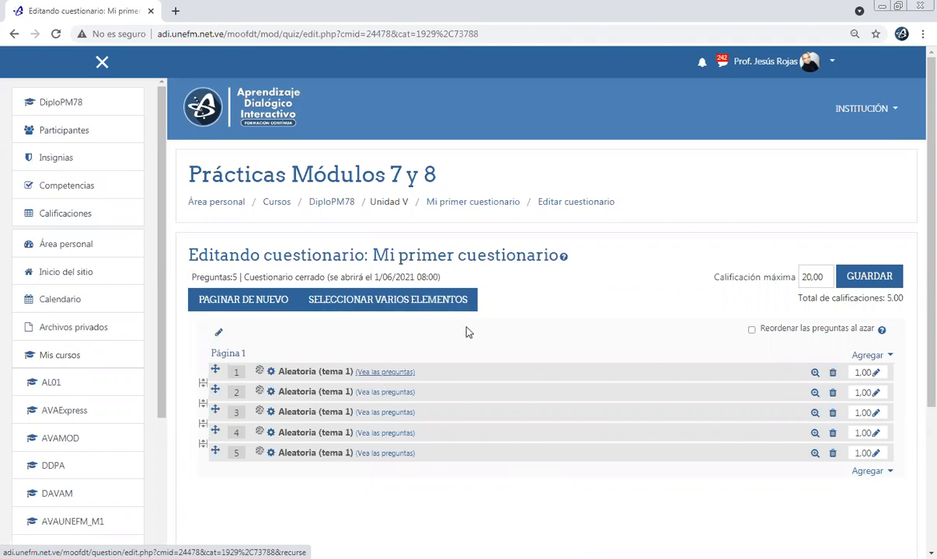
Add all questions of the question bank category "tema 2" to the end of the quiz.
left_click(882, 474)
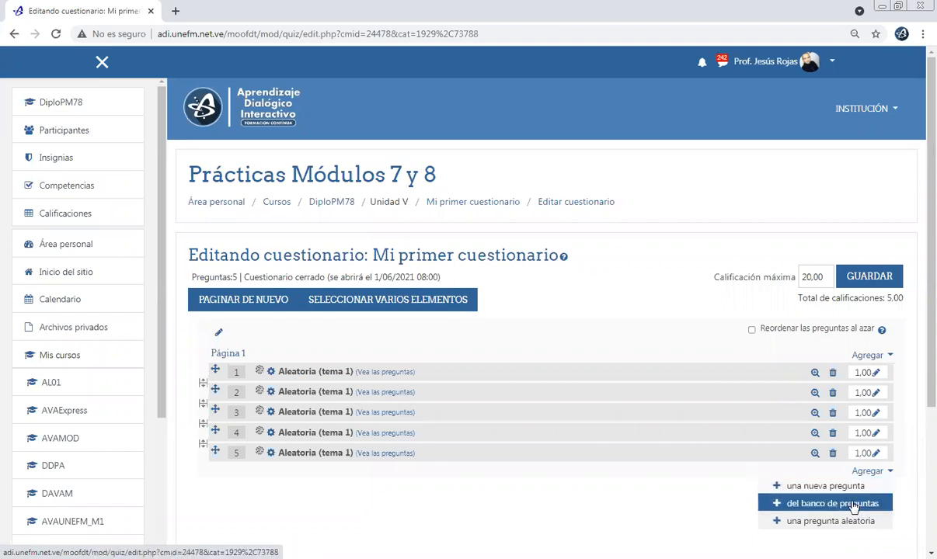
left_click(853, 505)
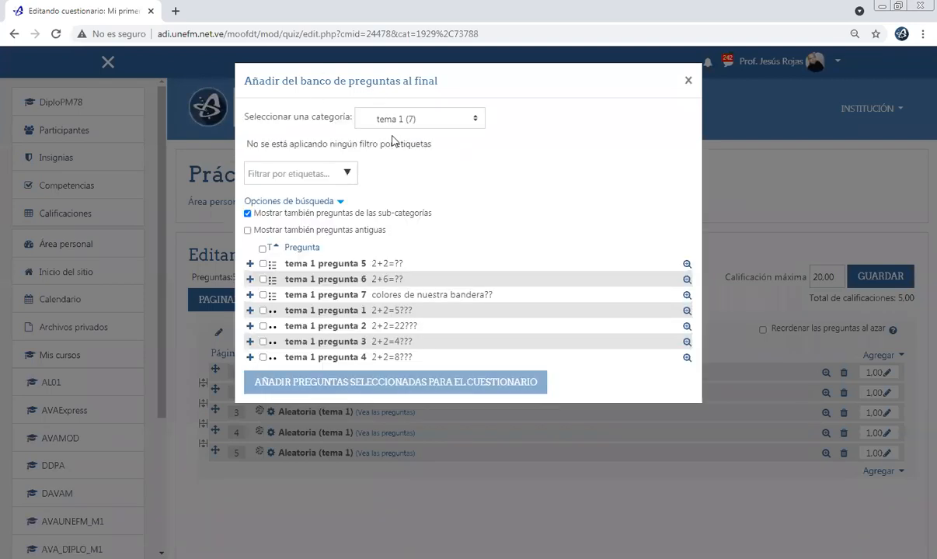
left_click(419, 116)
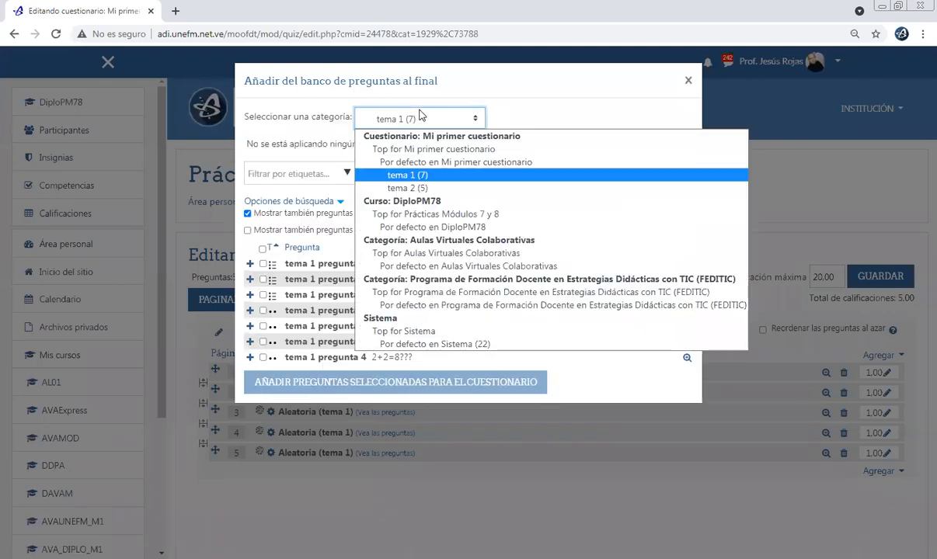
left_click(380, 187)
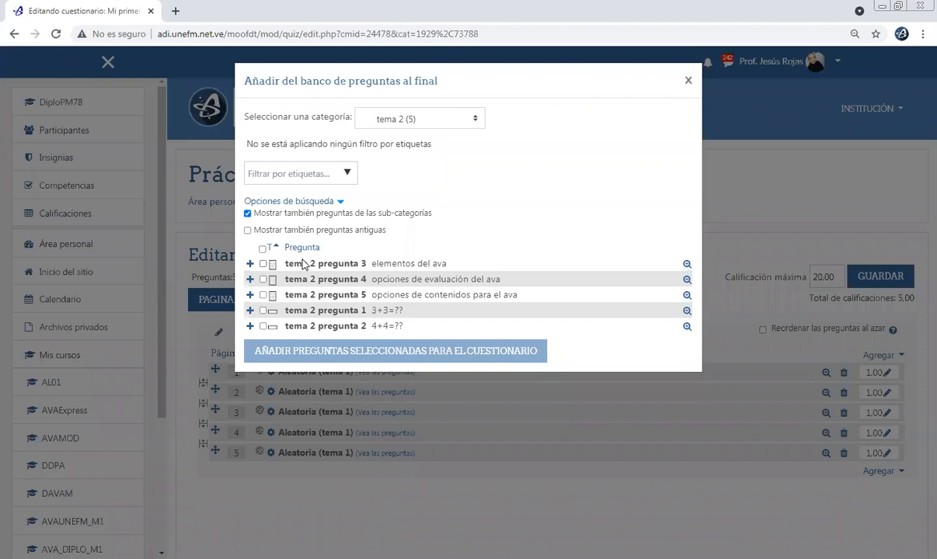
left_click(263, 249)
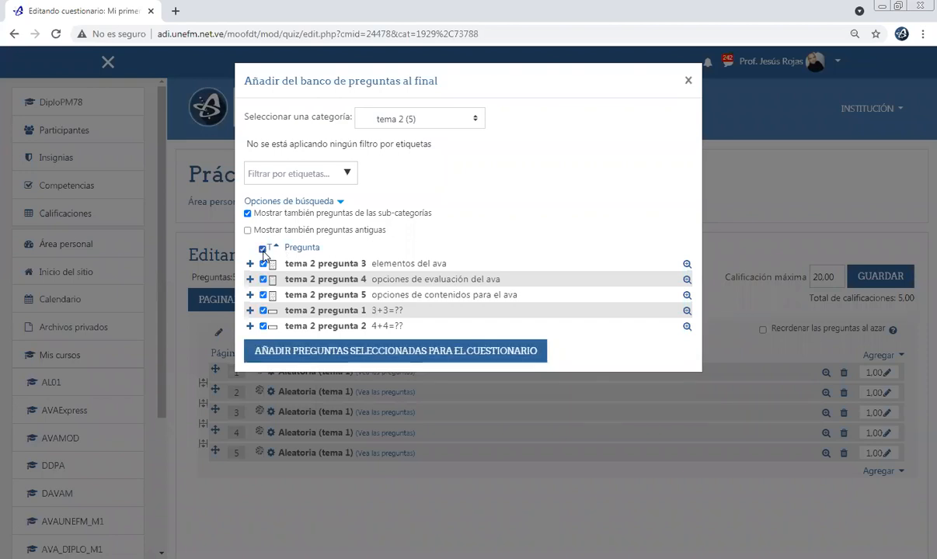
left_click(417, 353)
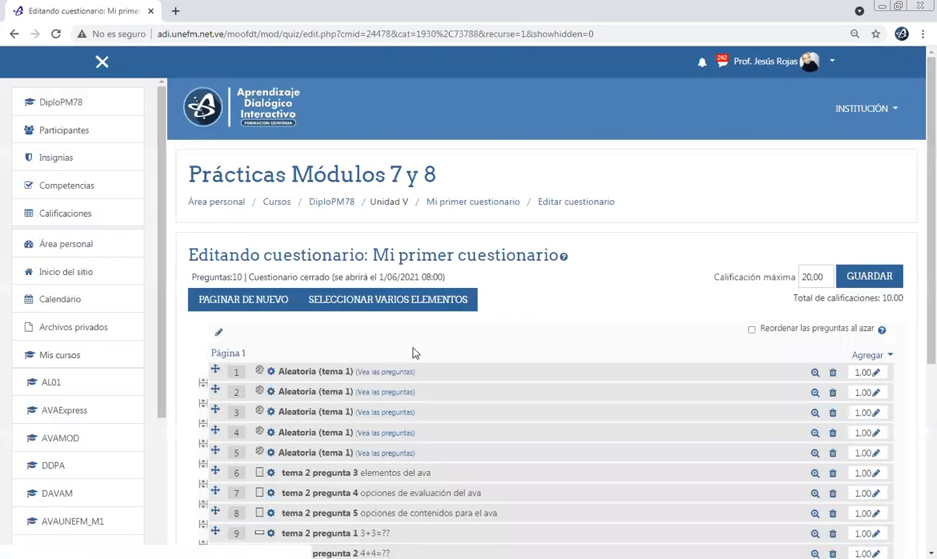
Enable random reordering of the questions in the quiz's first section.
scroll(414, 354, "down", 1)
scroll(414, 353, "down", 1)
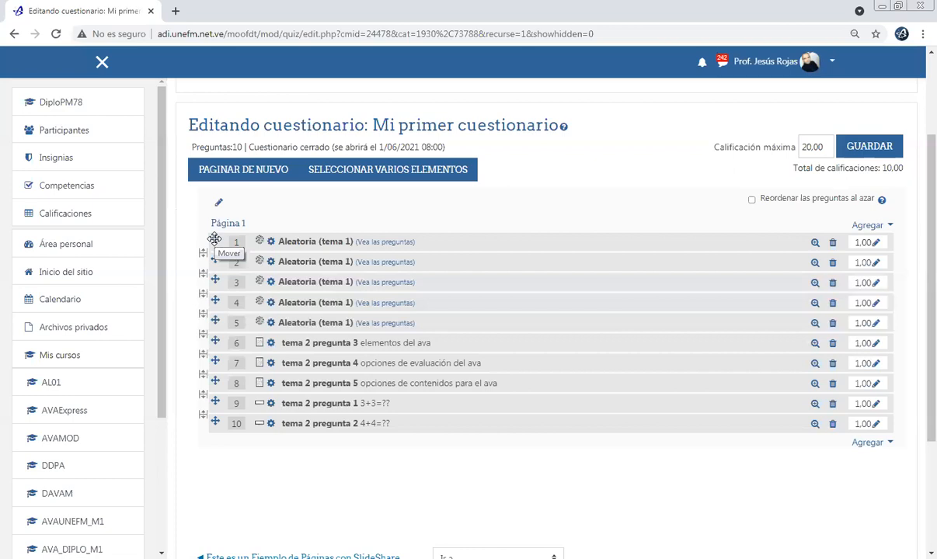
left_click(752, 200)
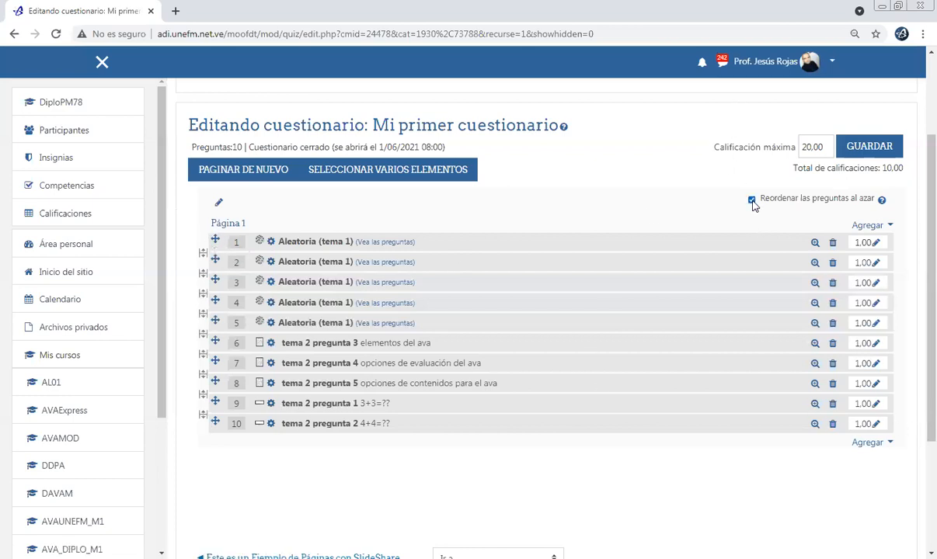
left_click_drag(761, 200, 857, 203)
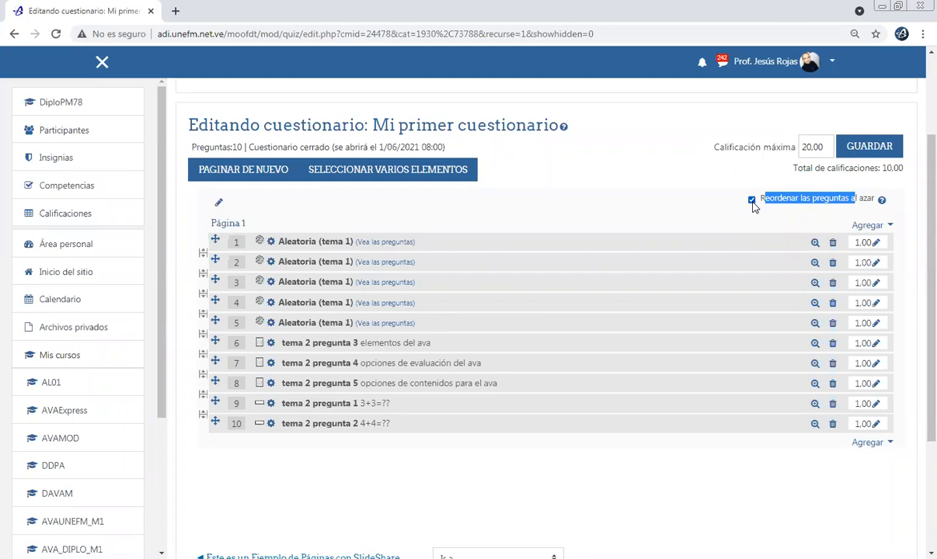
left_click(793, 216)
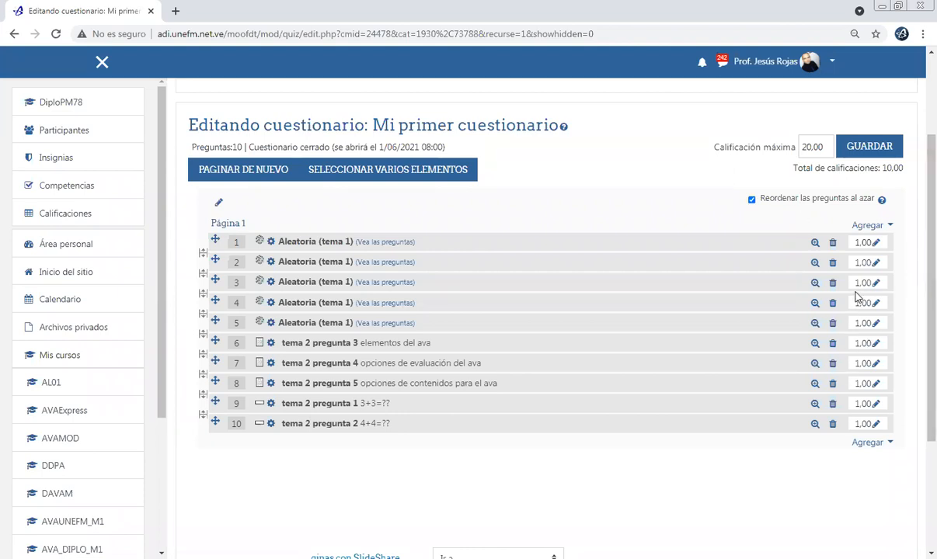
Set the maximum marks of the quiz questions "tema 2 pregunta 1" and "tema 2 pregunta 2" to 3 each.
double_click(807, 147)
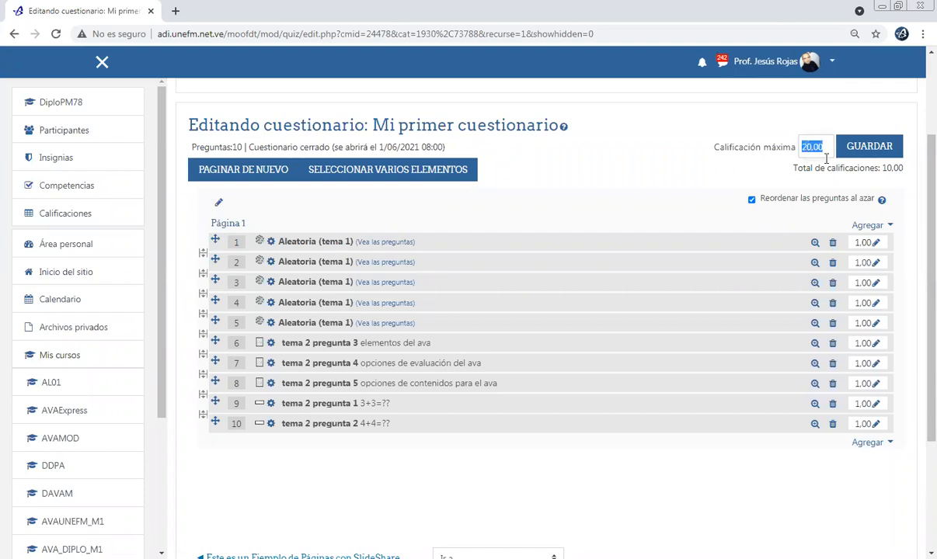
double_click(884, 168)
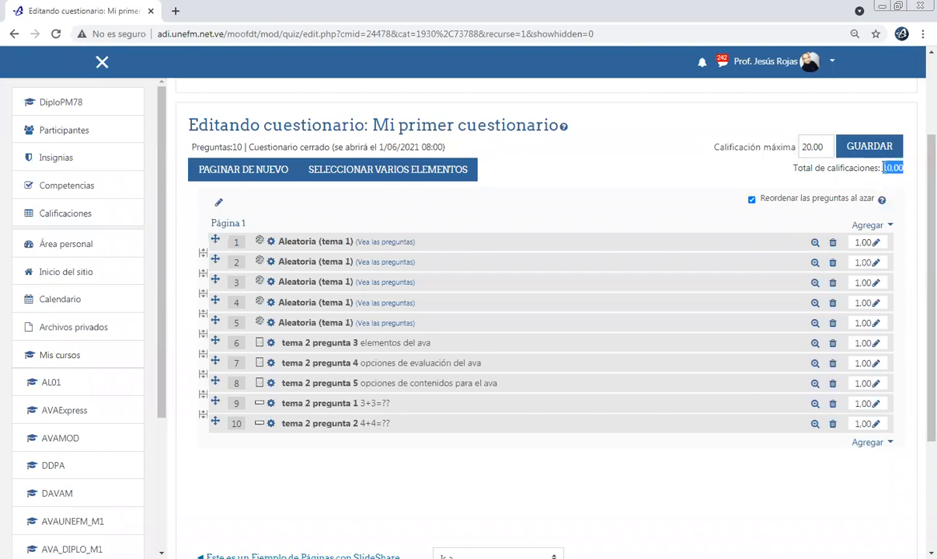
left_click(876, 245)
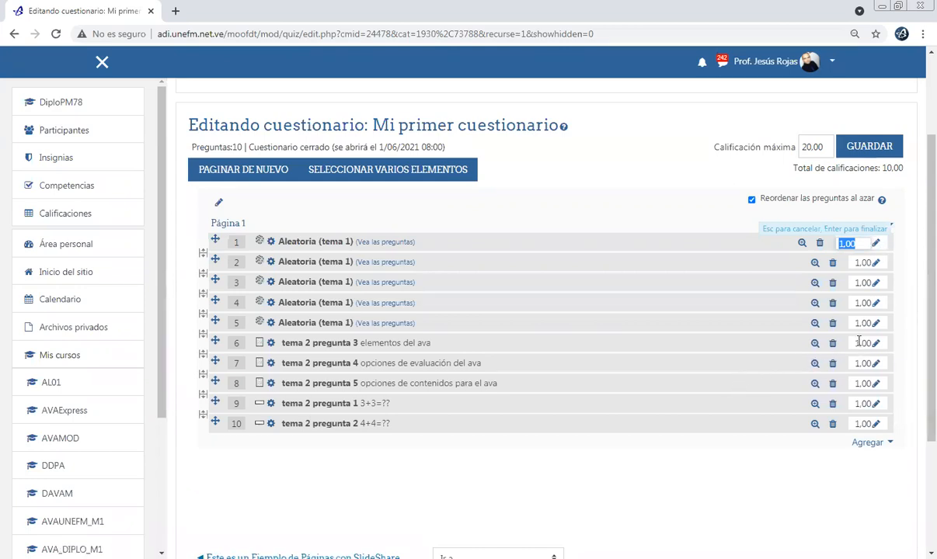
left_click(876, 405)
type("3")
key("Return")
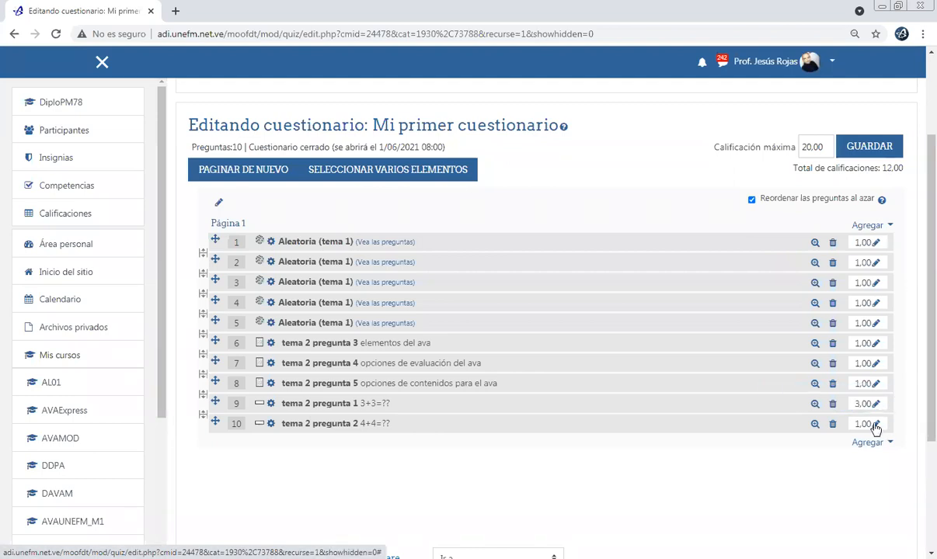
left_click(876, 426)
type("3")
key("Return")
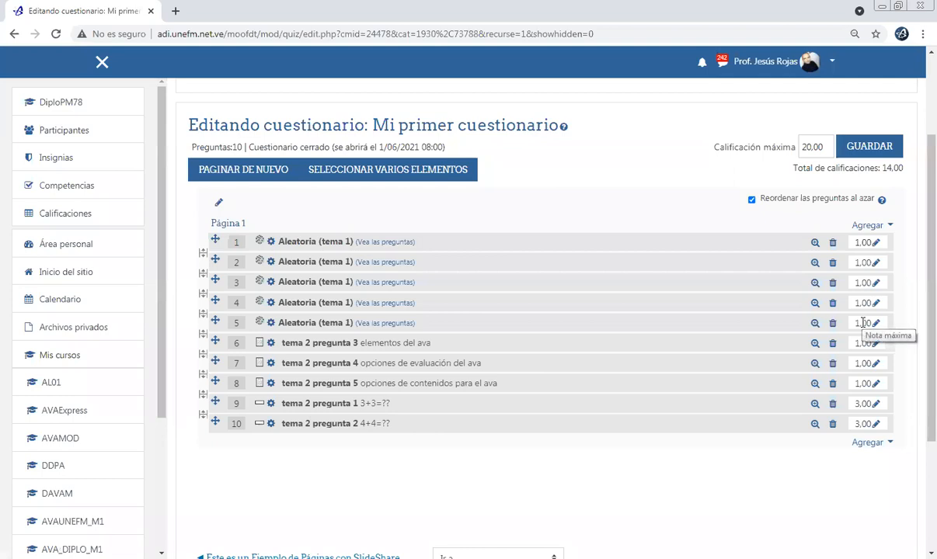
left_click(873, 405)
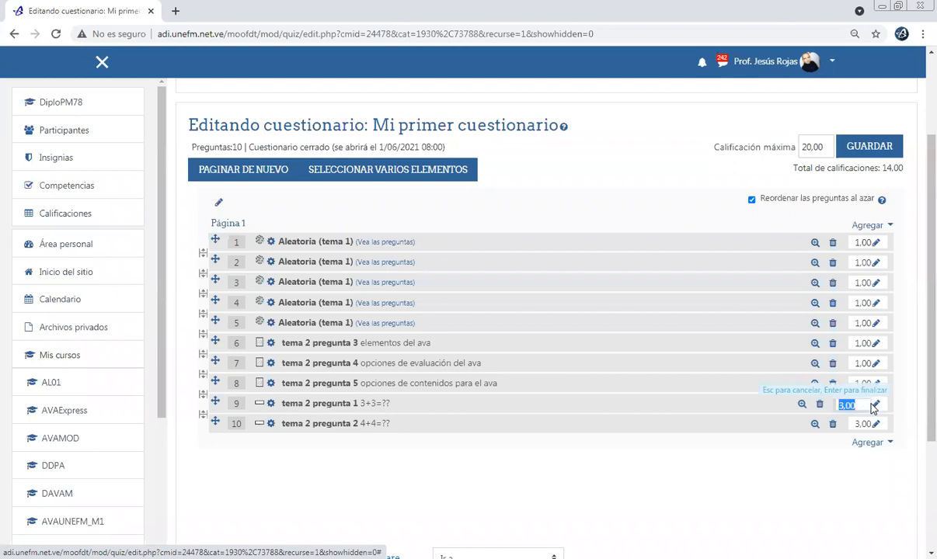
key("Return")
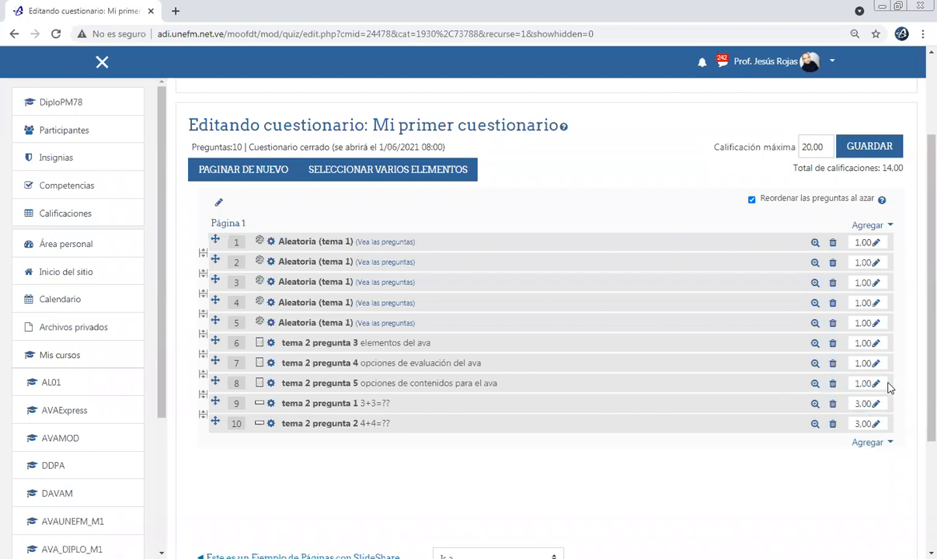
Set the maximum marks of the essay questions "tema 2 pregunta 3", "tema 2 pregunta 4" and "tema 2 pregunta 5" to 4 each.
left_click(877, 344)
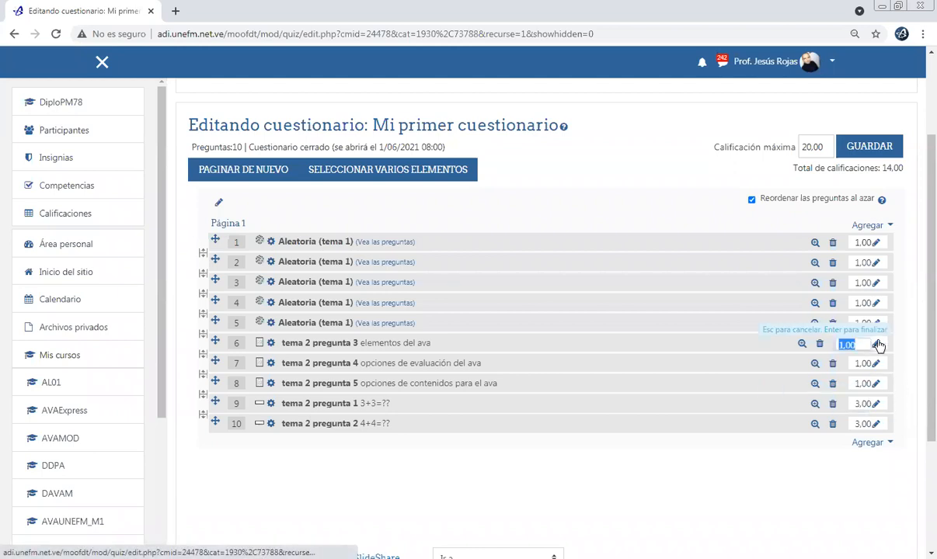
type("4")
key("Return")
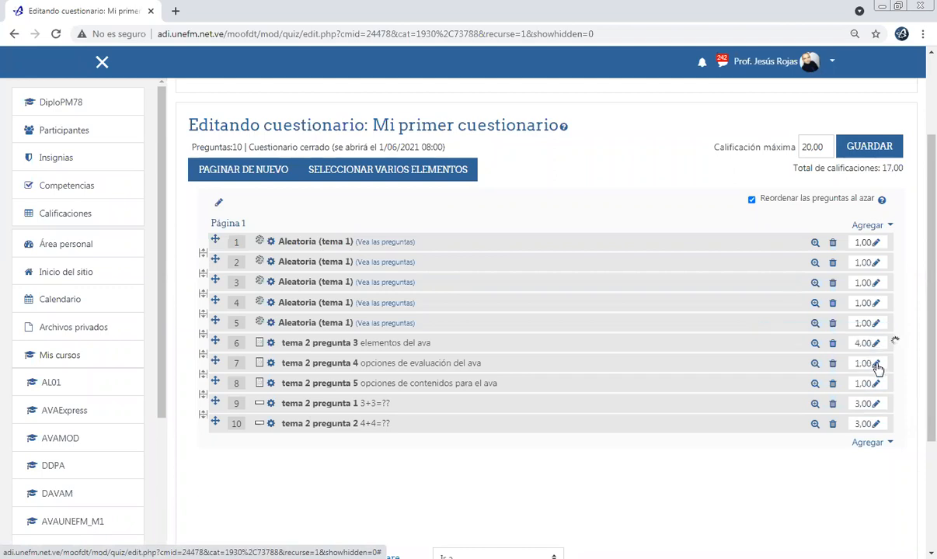
left_click(876, 365)
type("4")
key("Return")
left_click(878, 386)
type("4")
key("Return")
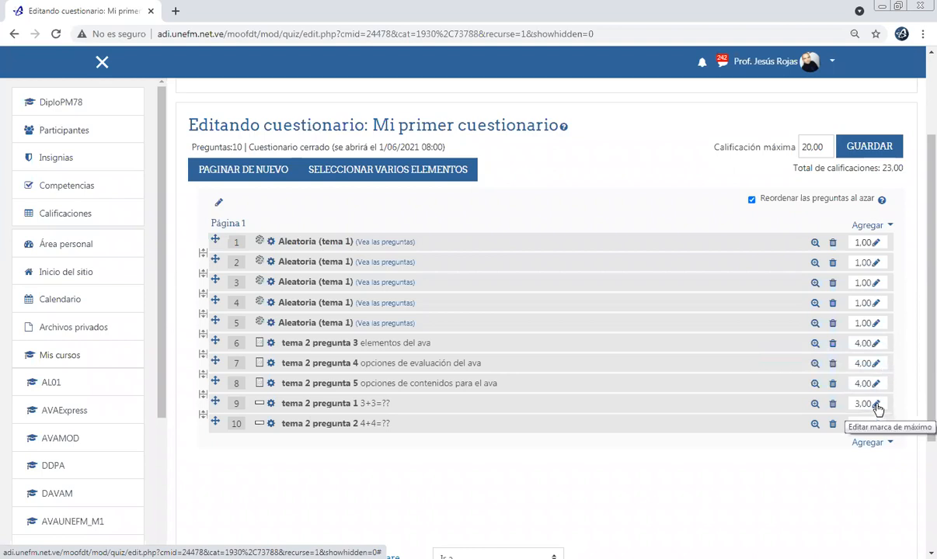
Set the maximum mark of the quiz question "tema 2 pregunta 1" to 1.5.
left_click(875, 406)
type("1.5")
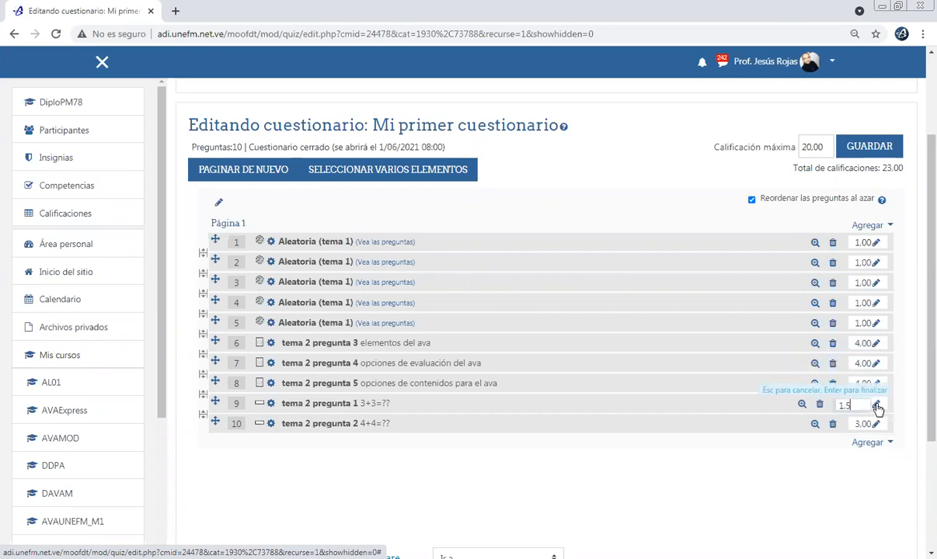
key("Return")
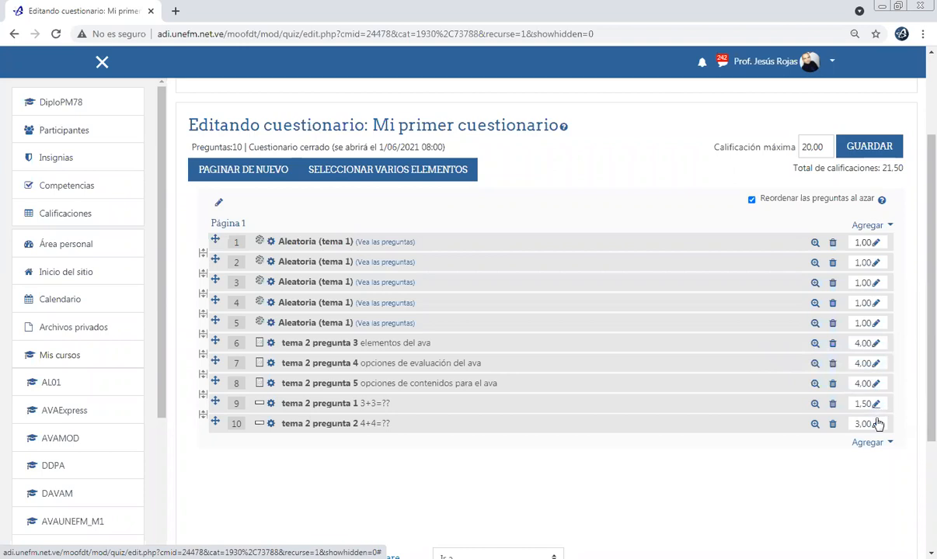
Set the maximum mark of the quiz question "tema 2 pregunta 2" to 1.5.
left_click(875, 425)
type("1,5")
key("Return")
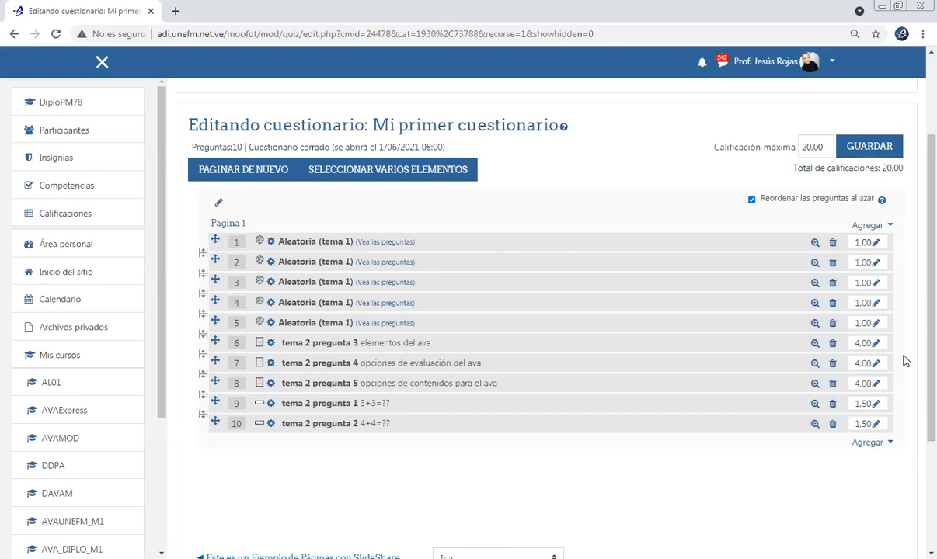
Open the overview page of "Mi primer cuestionario" and check its allowed attempts, availability dates, time limit and grading method.
scroll(886, 324, "down", 3)
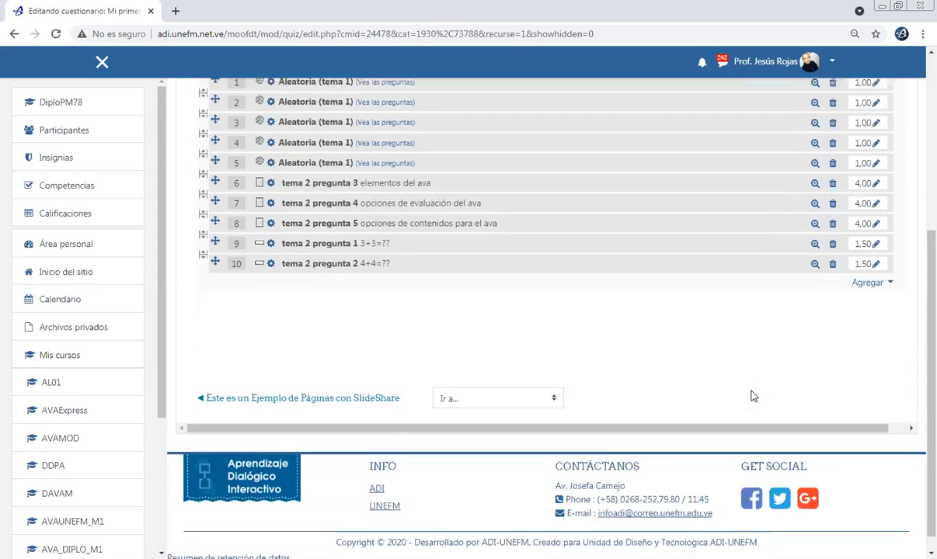
scroll(707, 362, "up", 1)
scroll(706, 361, "up", 3)
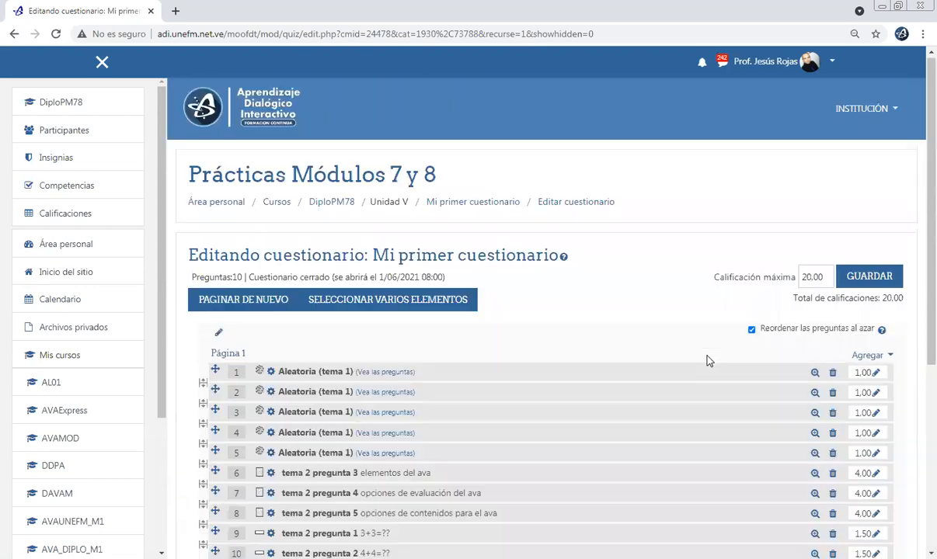
left_click(468, 202)
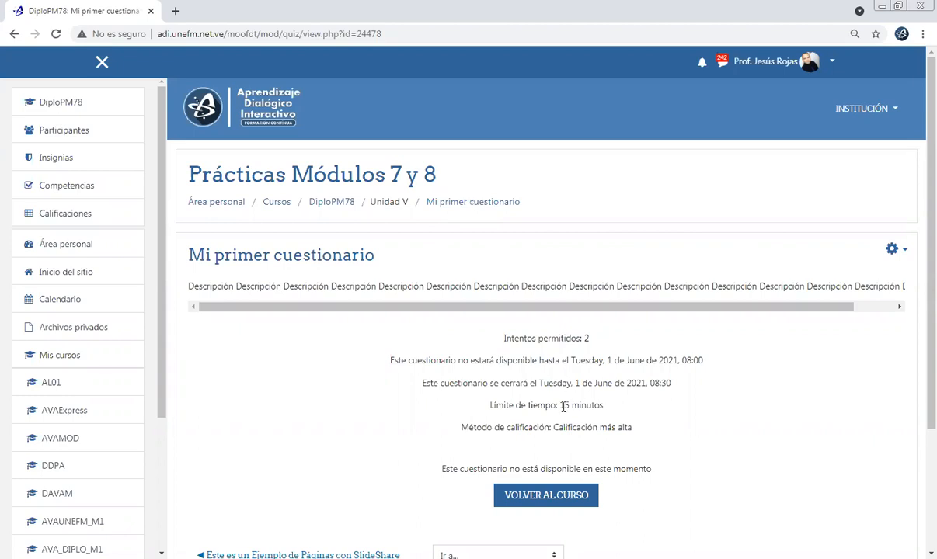
scroll(559, 408, "down", 2)
scroll(563, 412, "up", 2)
Open the settings of "Mi primer cuestionario" and expand the Temporalización section.
left_click(903, 250)
left_click(800, 263)
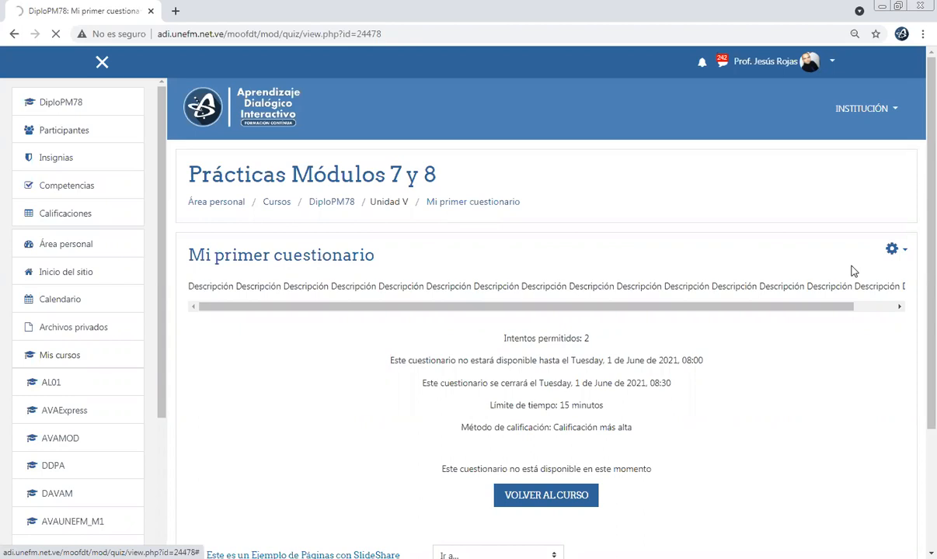
scroll(332, 388, "down", 2)
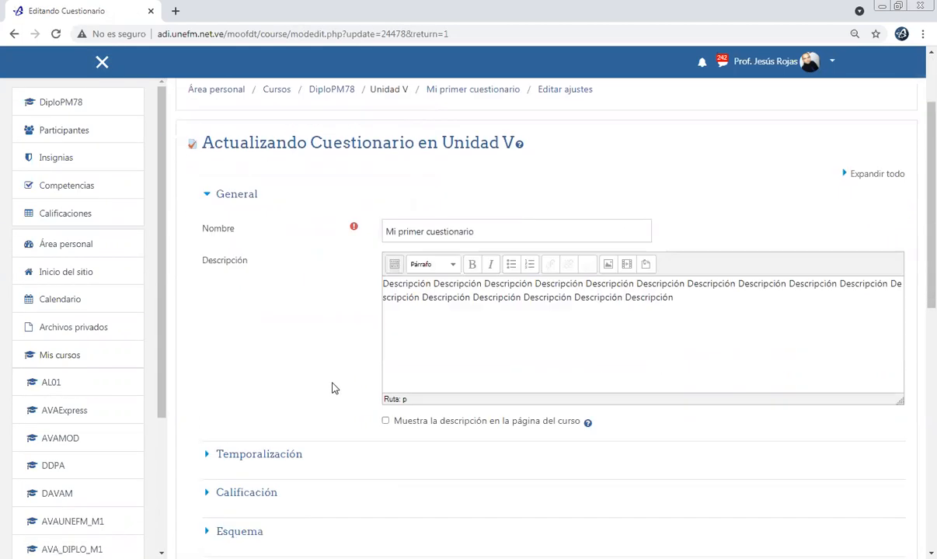
scroll(331, 388, "down", 3)
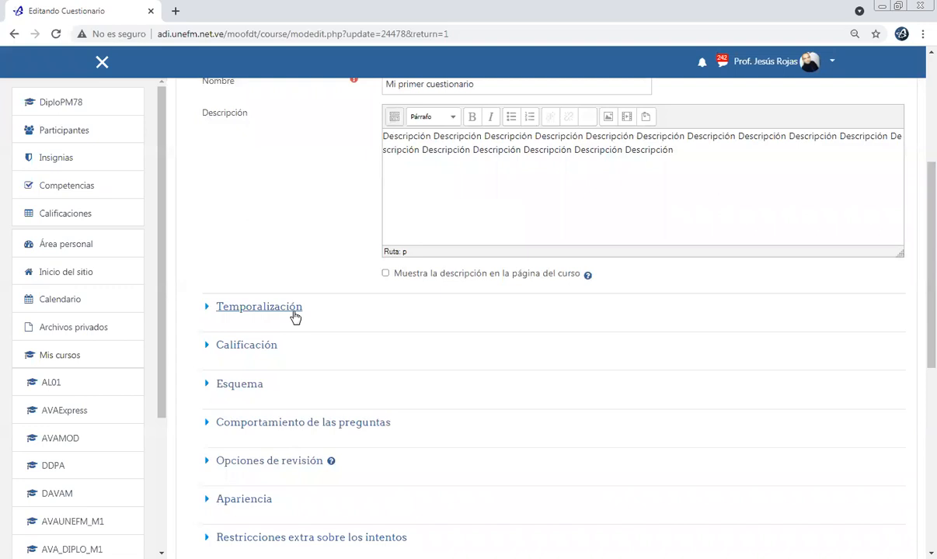
left_click(295, 314)
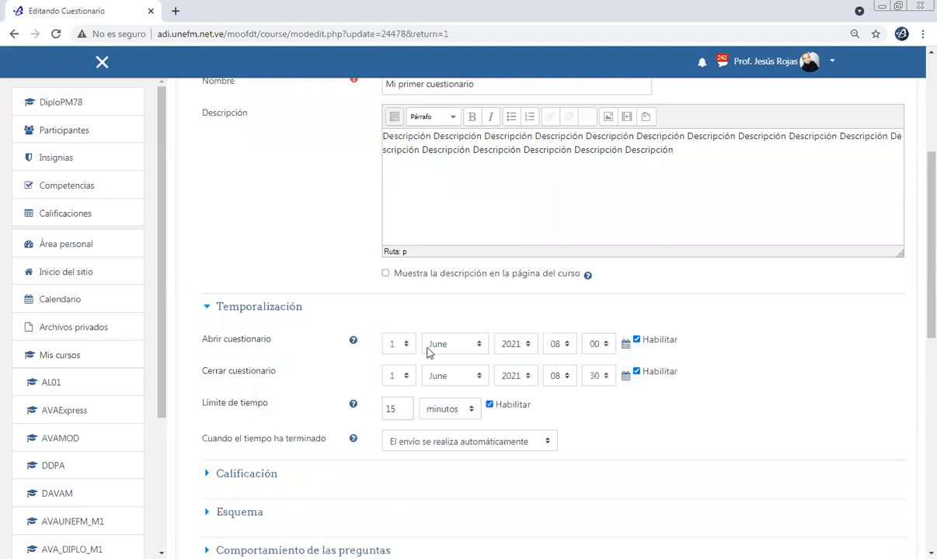
Set the quiz's opening date to 1 May 2021 and save the settings.
left_click(403, 345)
type("31")
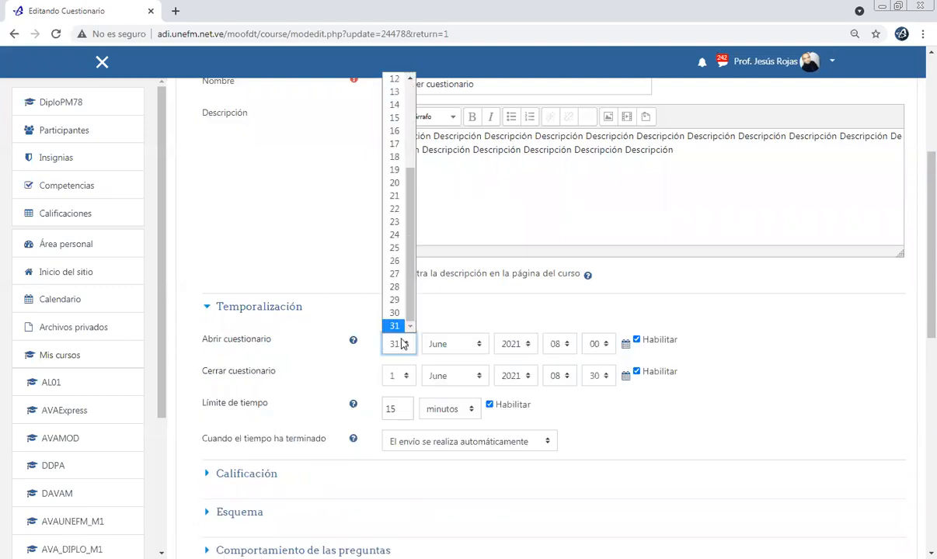
key("Return")
key("Tab")
key("Up")
key("Up")
key("Up")
key("Down")
key("Tab")
key("Tab")
key("Tab")
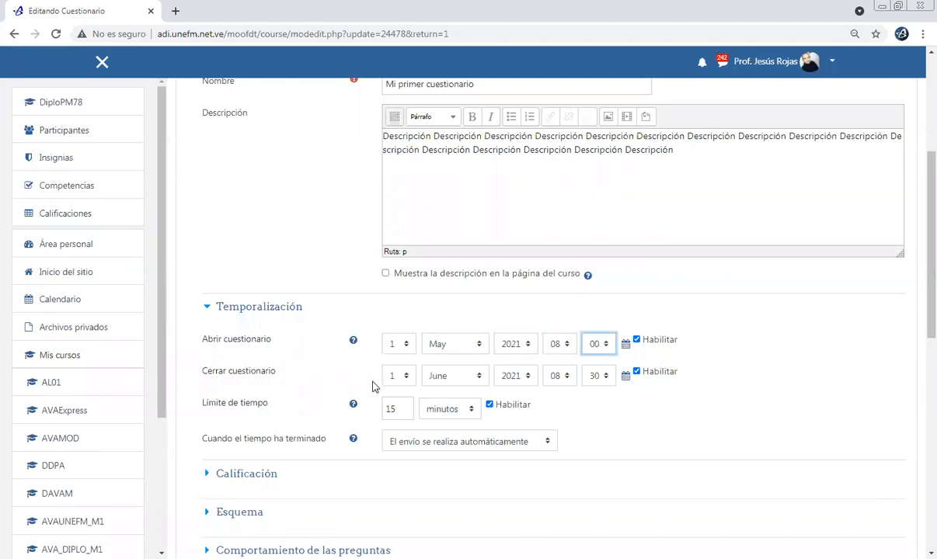
scroll(372, 386, "down", 8)
left_click(618, 365)
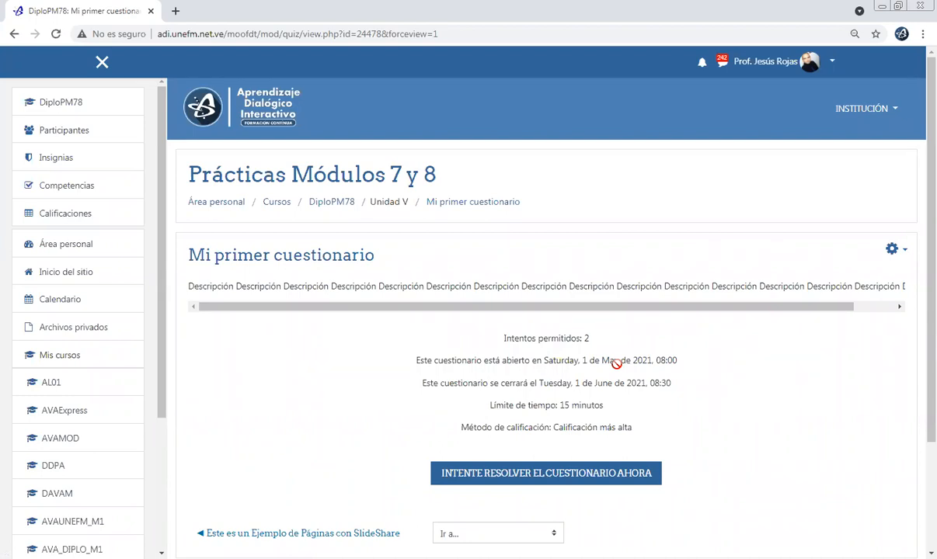
Open the preview of the quiz and start a timed attempt.
left_click(903, 251)
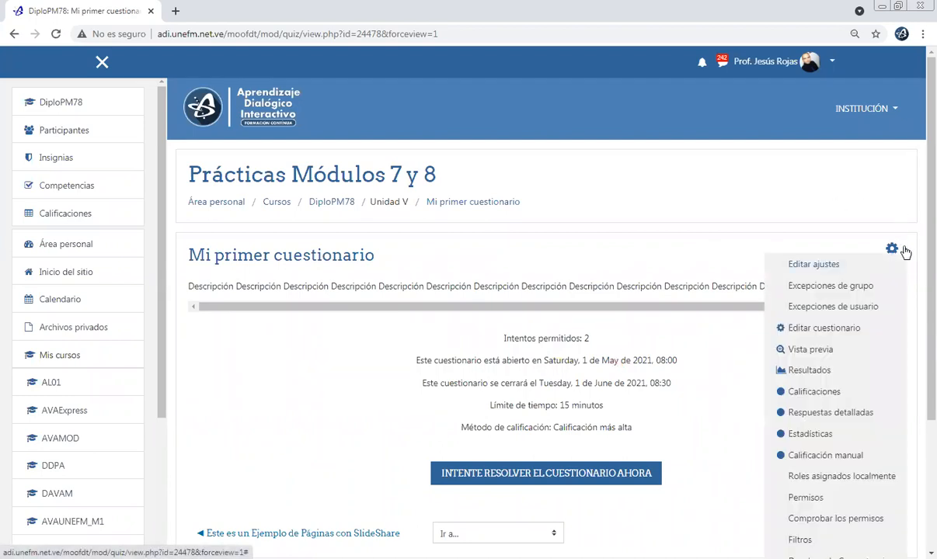
left_click(805, 350)
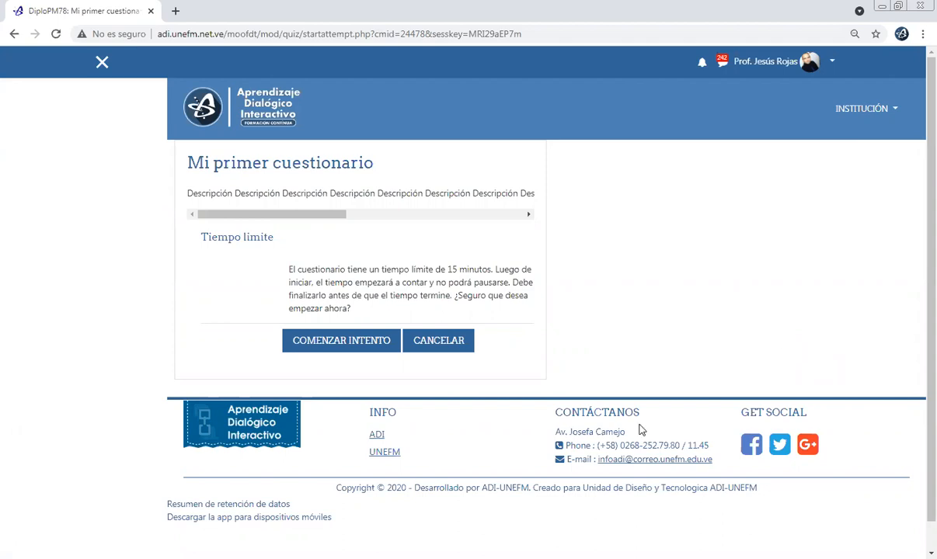
left_click(362, 341)
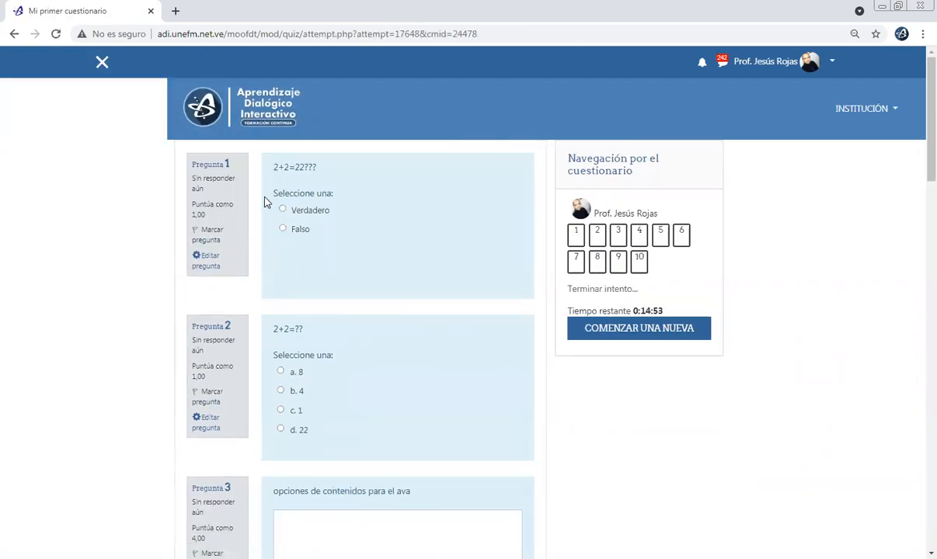
Look through the questions of the attempt, examining their order, types, answer options and marks.
scroll(262, 203, "down", 3)
scroll(262, 203, "up", 2)
scroll(262, 203, "up", 1)
scroll(262, 204, "down", 2)
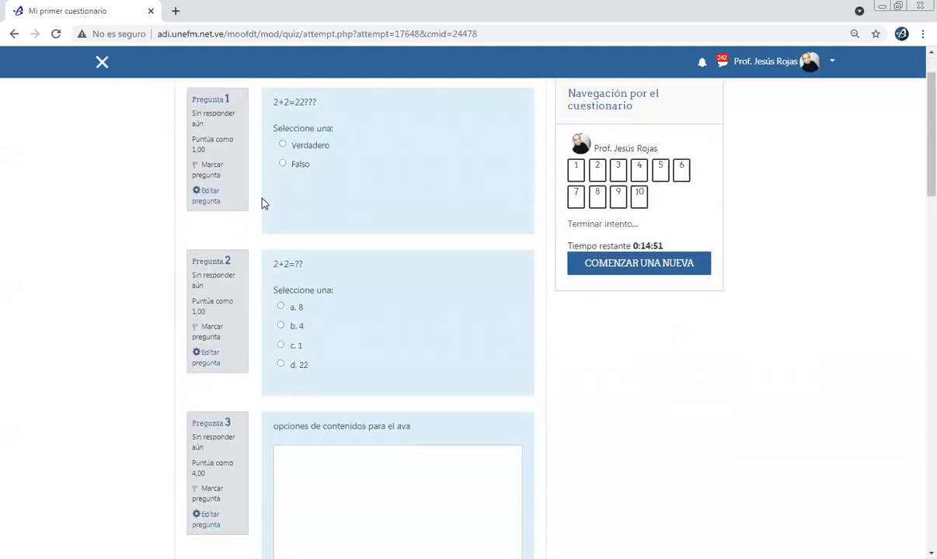
scroll(262, 203, "down", 1)
scroll(261, 203, "down", 3)
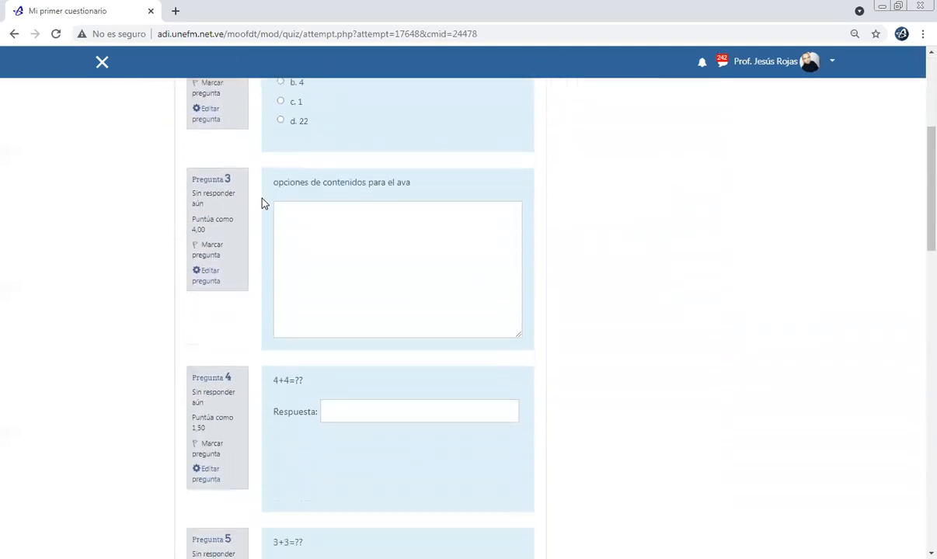
scroll(264, 193, "up", 2)
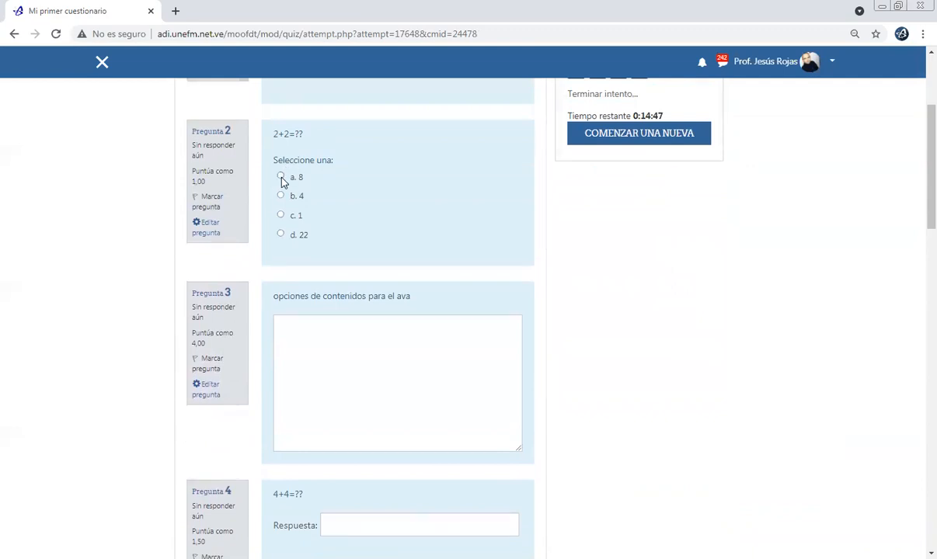
scroll(264, 202, "down", 3)
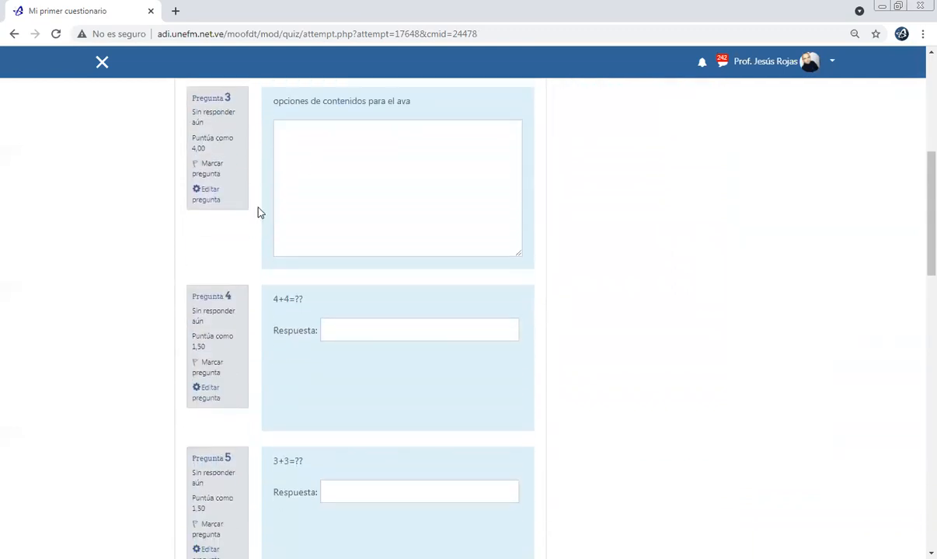
scroll(311, 171, "down", 1)
scroll(226, 215, "up", 3)
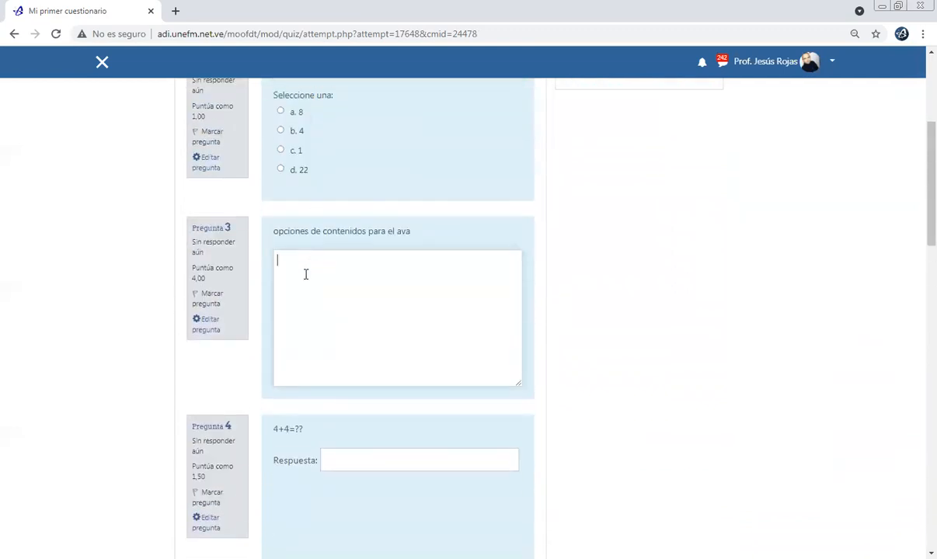
scroll(244, 317, "down", 15)
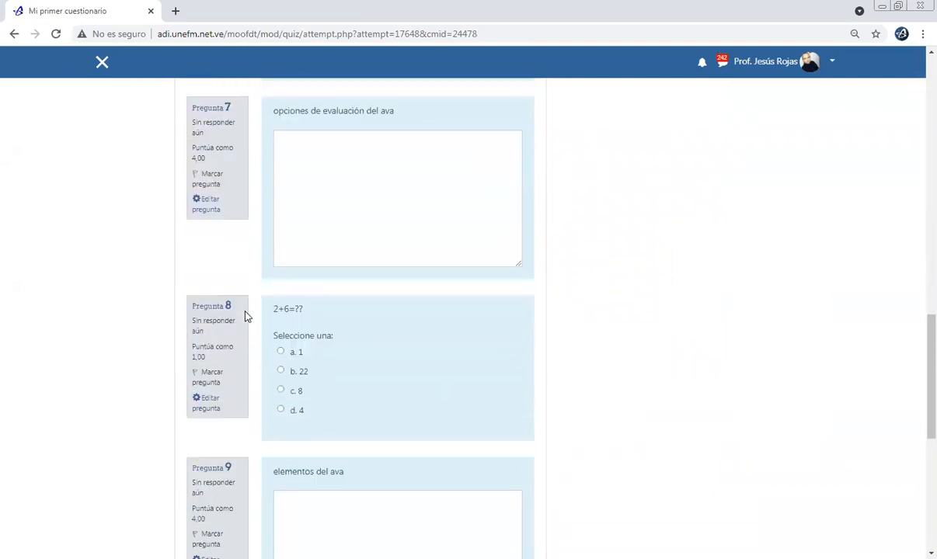
scroll(247, 316, "down", 1)
scroll(247, 314, "up", 14)
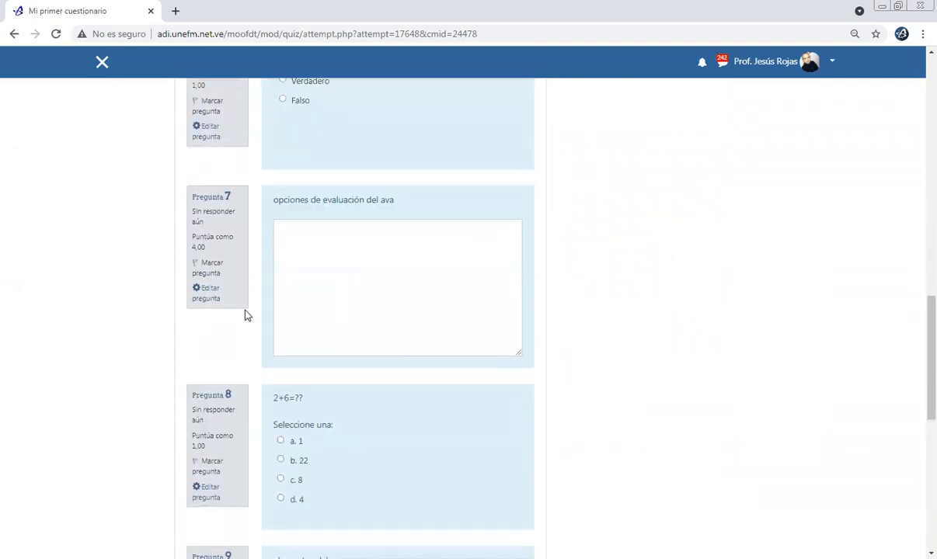
scroll(247, 314, "up", 8)
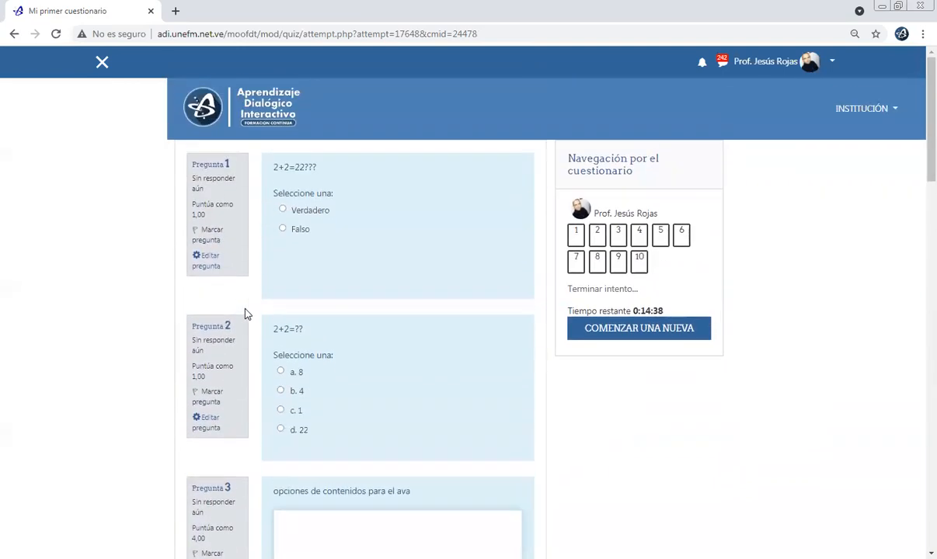
Answer question 1, "2+2=22???", with Falso and question 2, "2+2=??", with option d, 22.
left_click(283, 210)
left_click(284, 230)
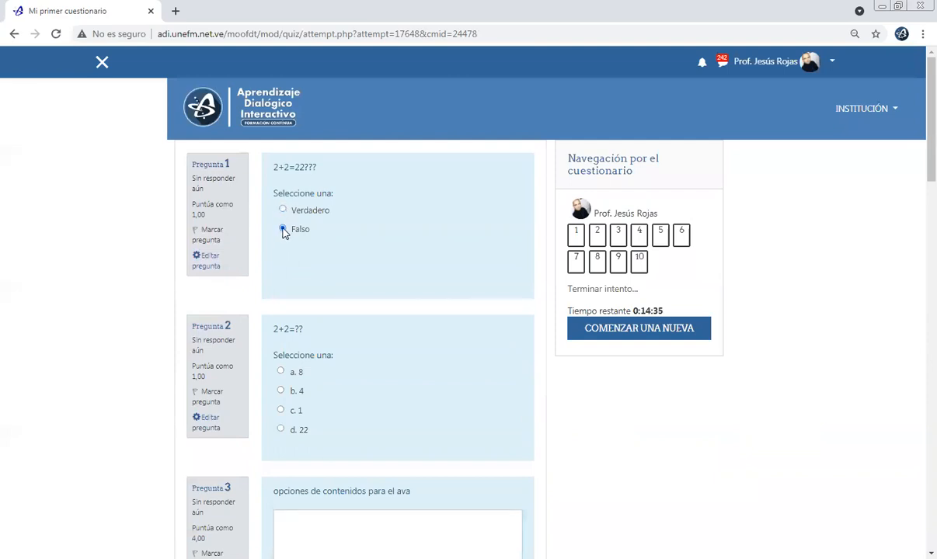
scroll(260, 308, "down", 1)
scroll(260, 308, "down", 2)
left_click(280, 176)
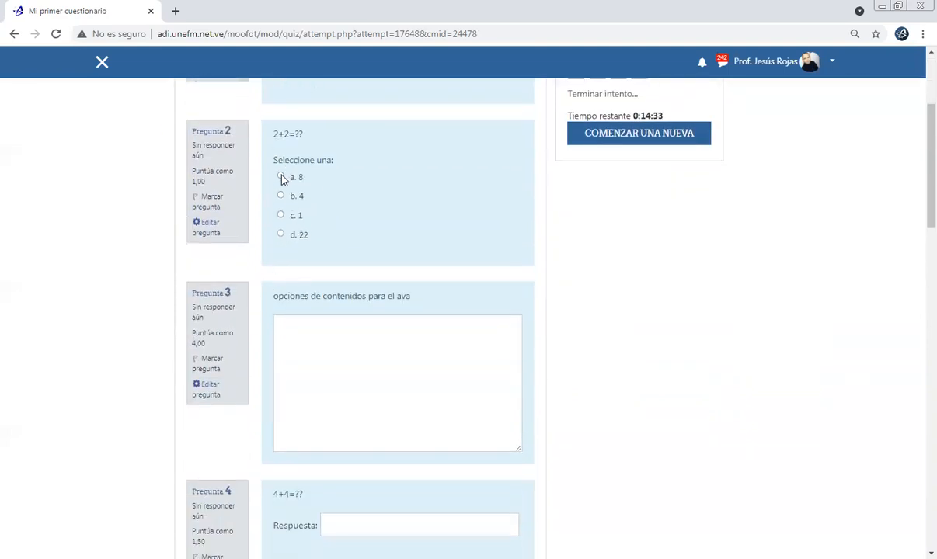
left_click(280, 235)
scroll(268, 265, "down", 3)
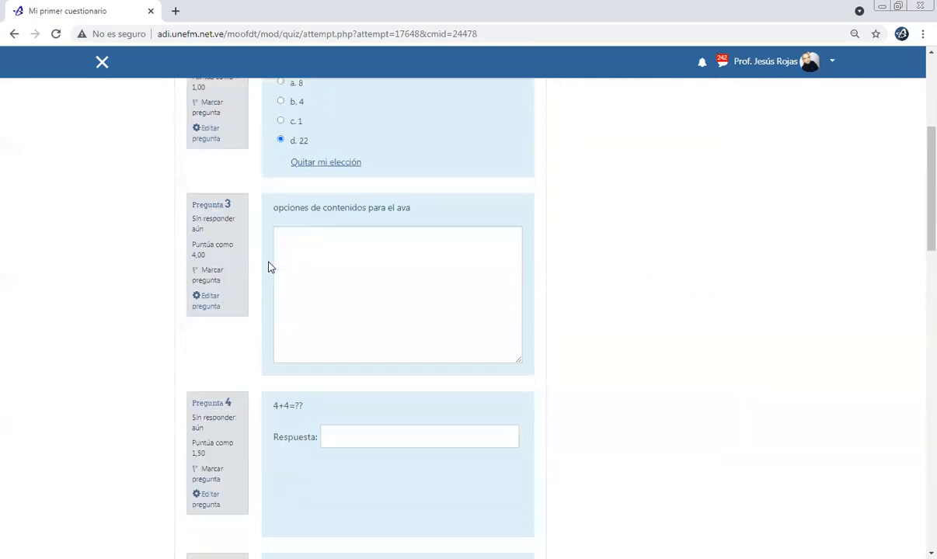
Answer essay question 3, "opciones de contenidos para el ava", with the text "2131232".
left_click(317, 208)
type("2131232")
scroll(316, 214, "down", 2)
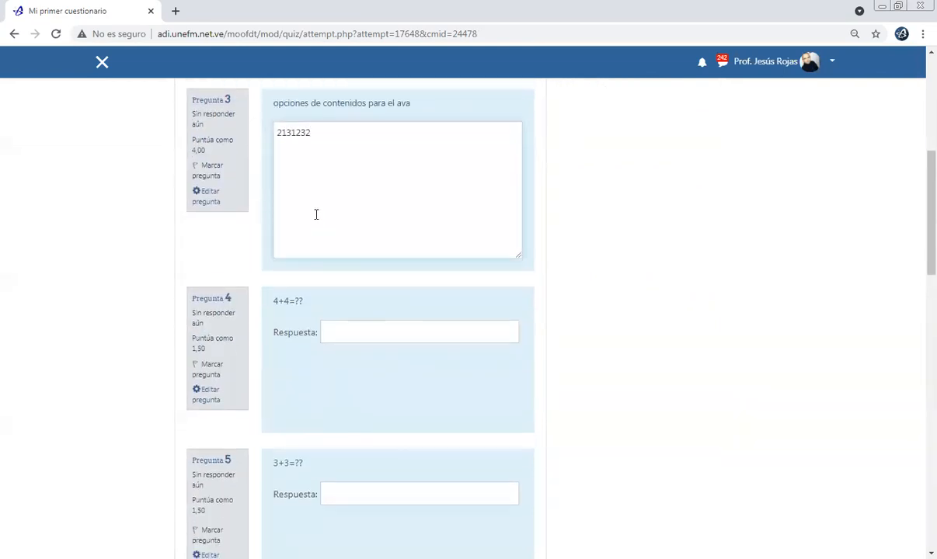
Answer the two short-answer questions, "4+4=??" and "3+3=??", with 8 each.
left_click(344, 210)
type("8")
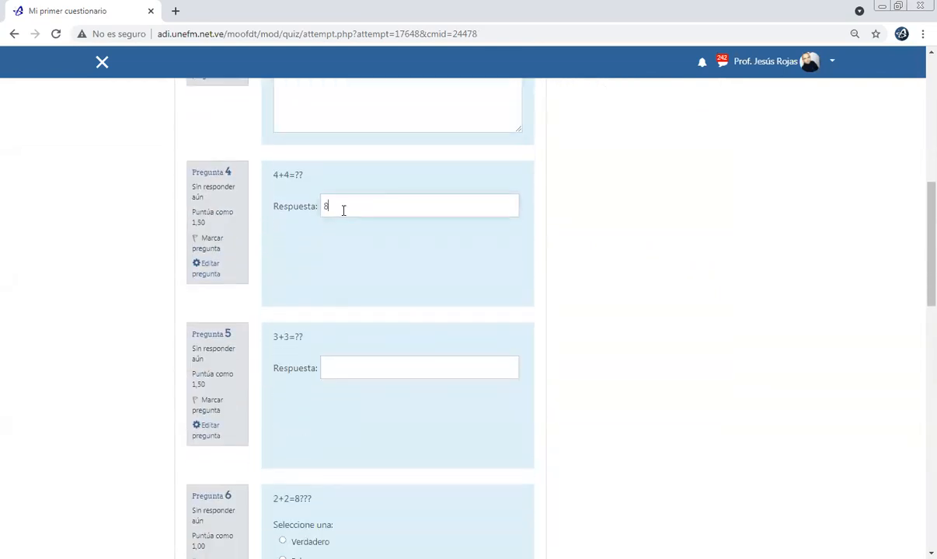
scroll(334, 213, "down", 2)
left_click(342, 238)
type("6")
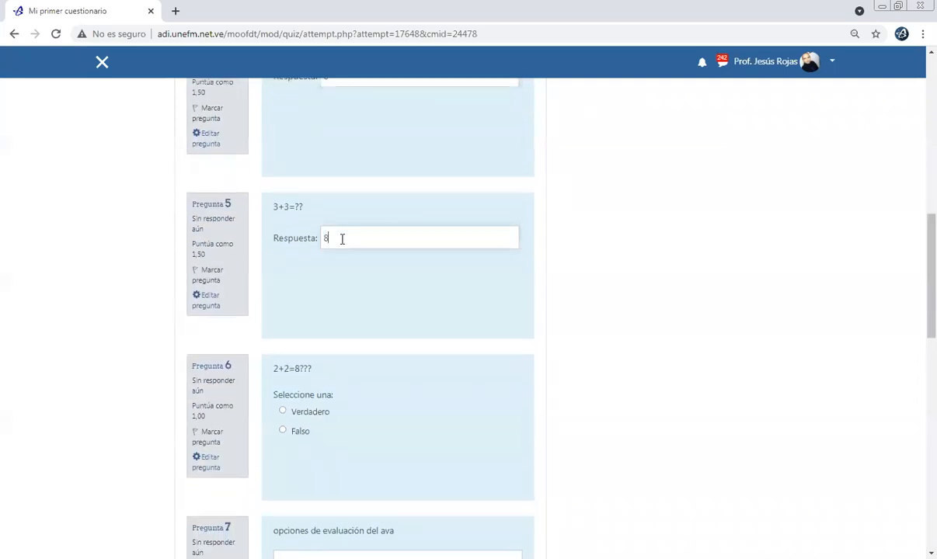
Finish the attempt with the remaining questions unanswered, submit it with confirmation, and look over the attempt review.
scroll(317, 268, "down", 13)
scroll(268, 303, "down", 1)
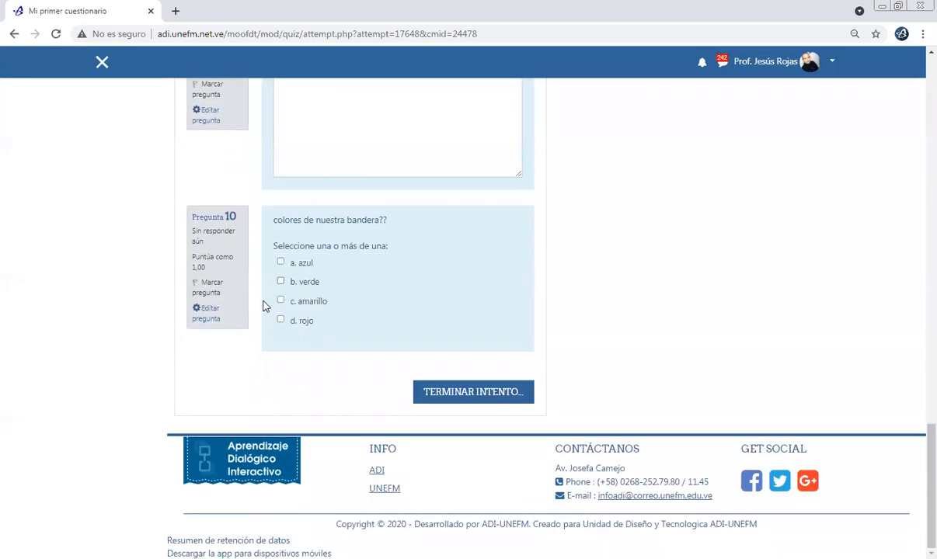
left_click(476, 390)
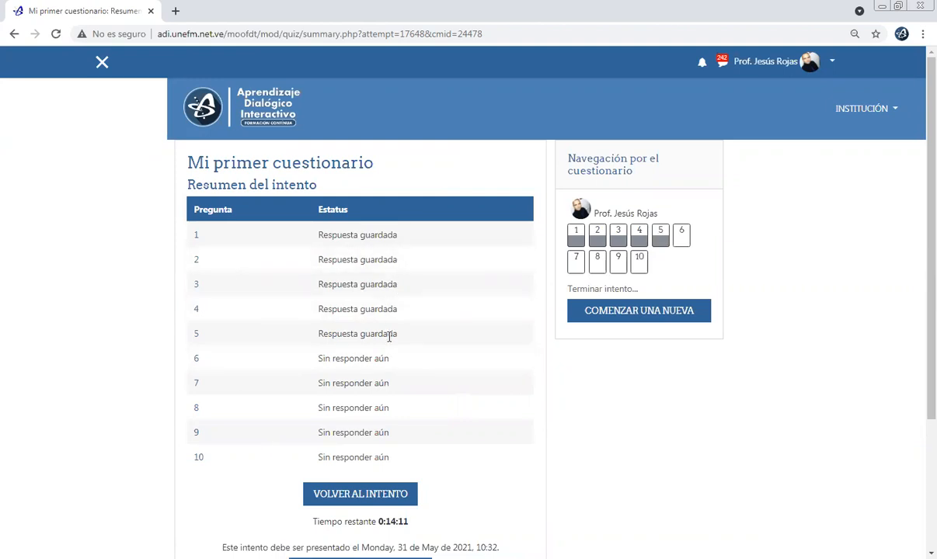
scroll(389, 336, "down", 3)
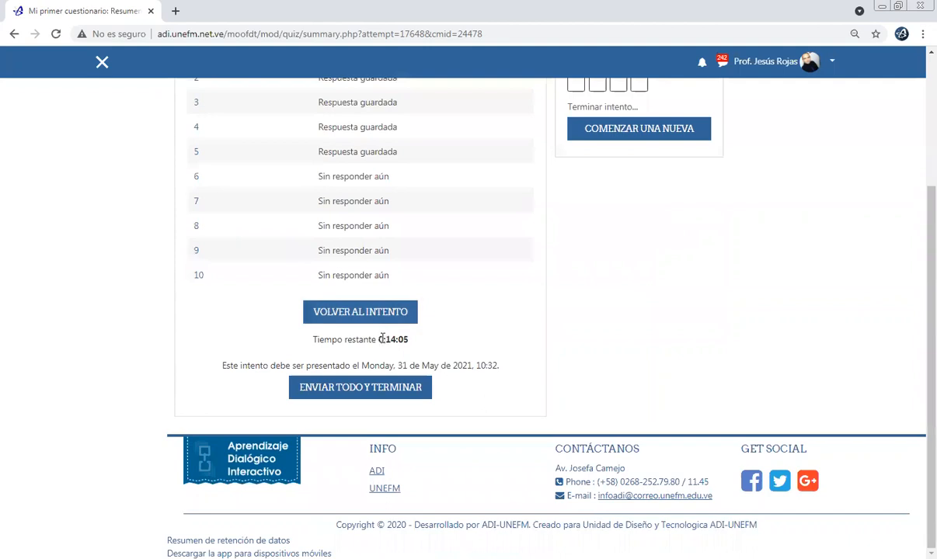
left_click(310, 393)
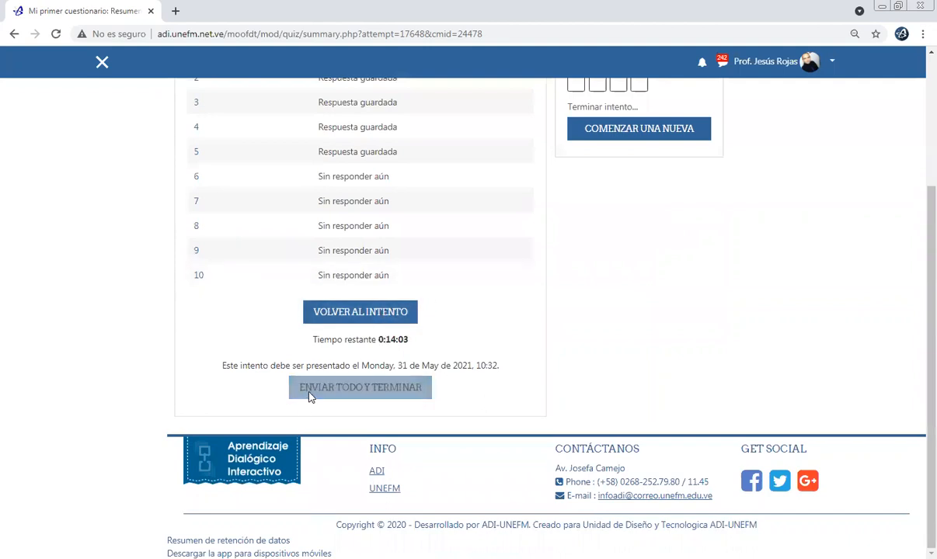
left_click(469, 390)
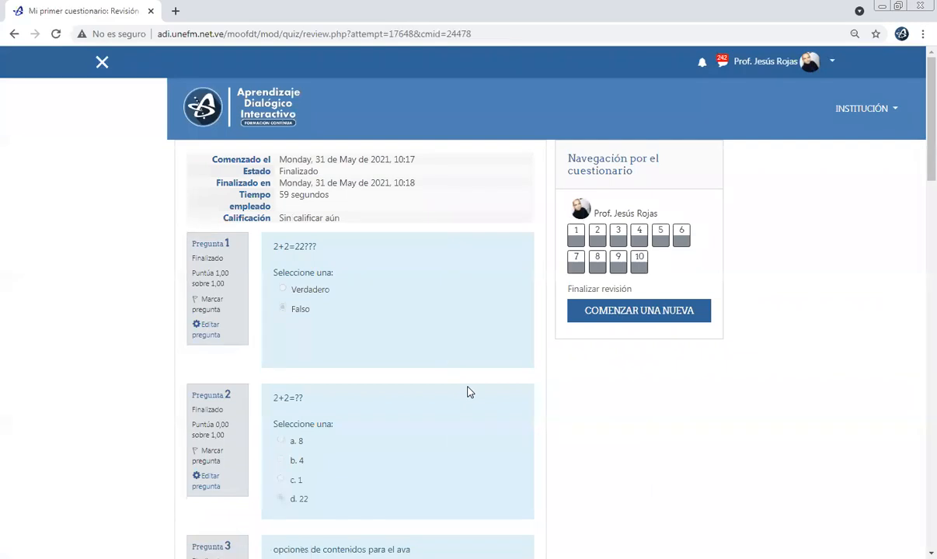
scroll(465, 393, "down", 3)
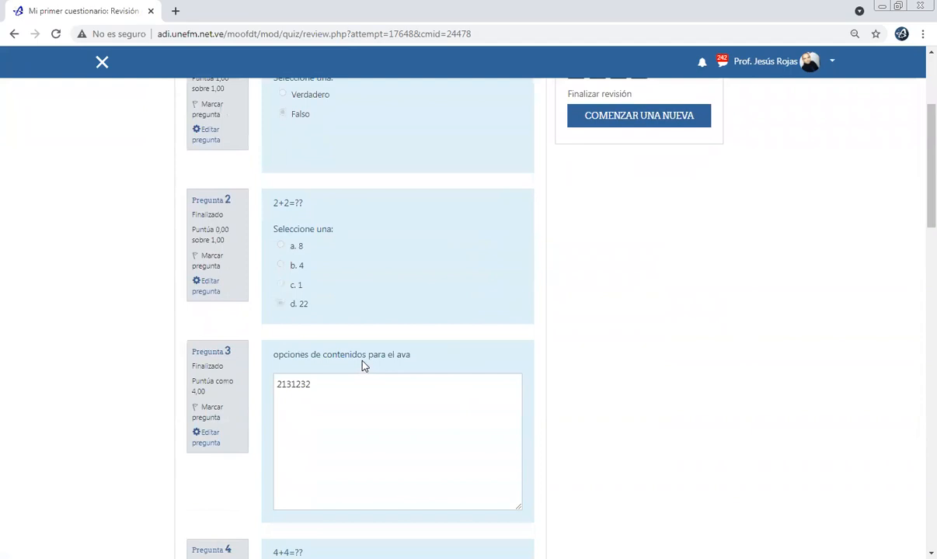
scroll(363, 365, "up", 3)
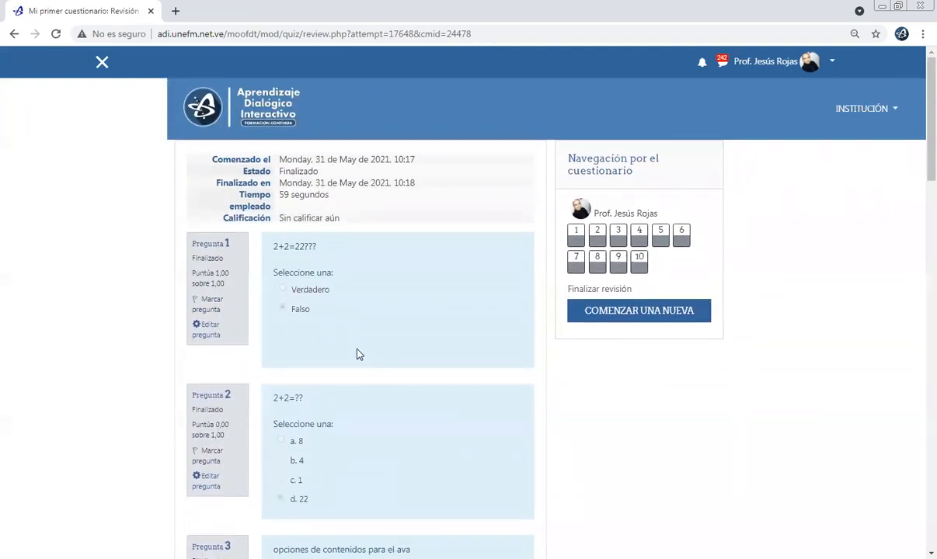
Look through the remaining questions of the preview attempt and finish its review.
scroll(338, 327, "down", 10)
scroll(337, 324, "down", 9)
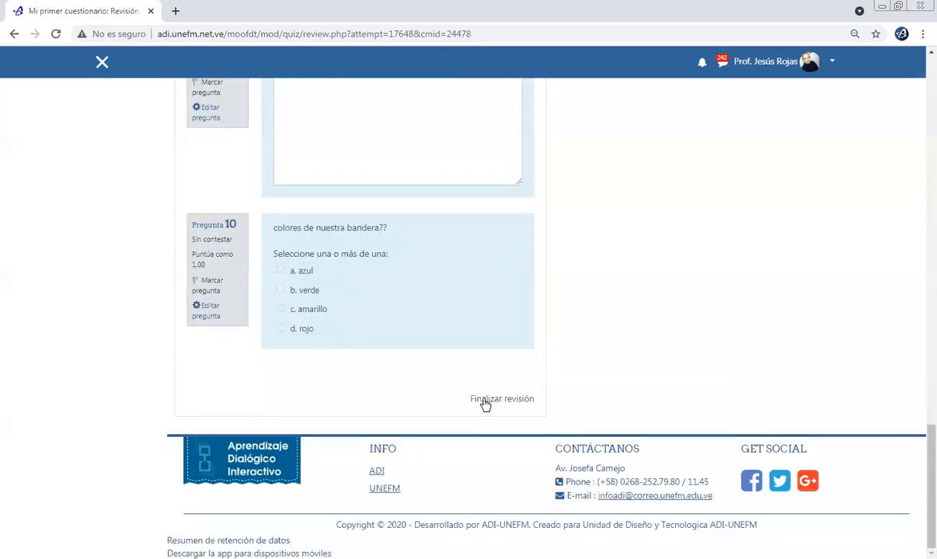
left_click(485, 401)
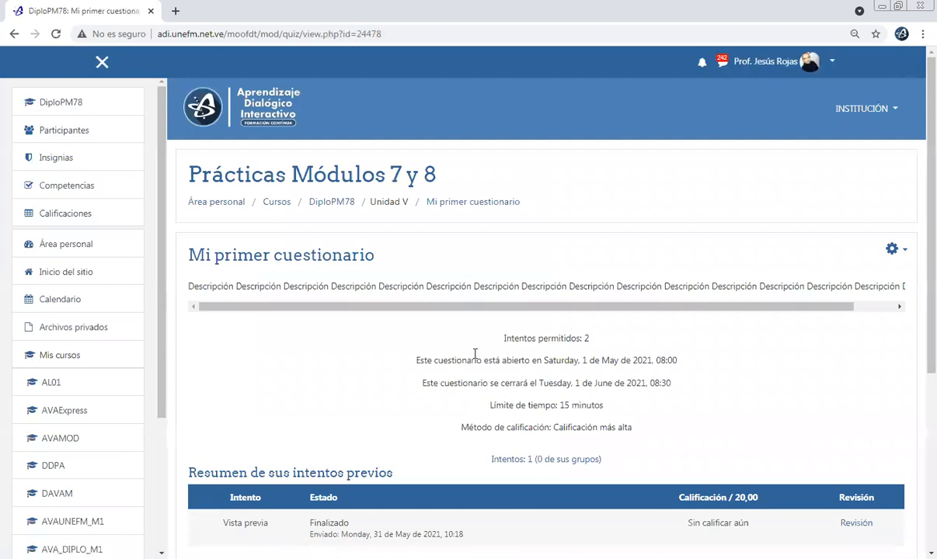
Open the quiz's attempts report and examine the student's mark for each question, from P. 1 to P. 10.
scroll(450, 362, "down", 1)
scroll(458, 371, "down", 1)
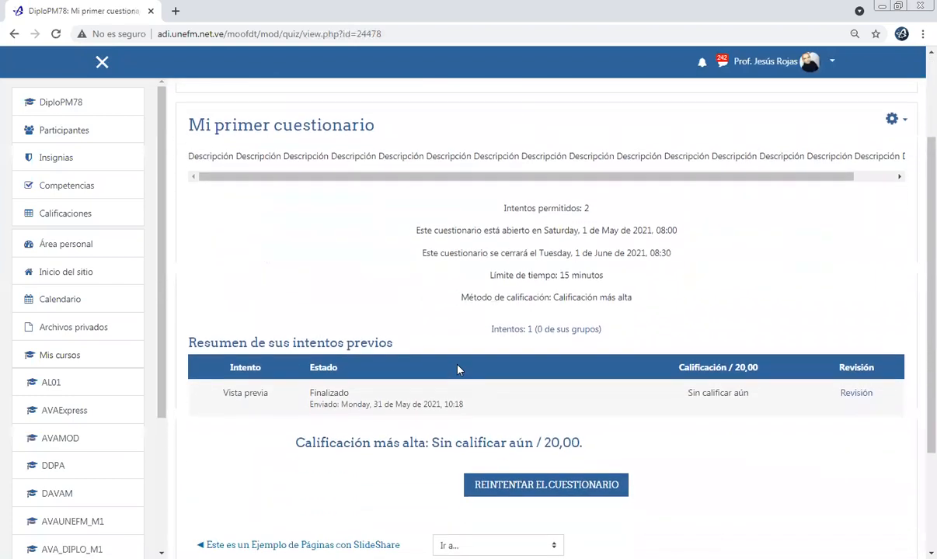
scroll(458, 371, "up", 1)
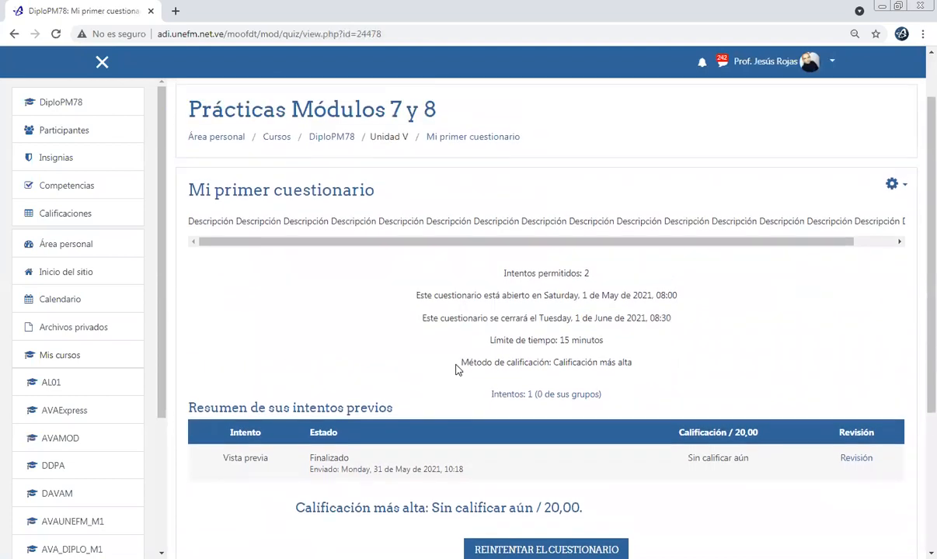
left_click(527, 395)
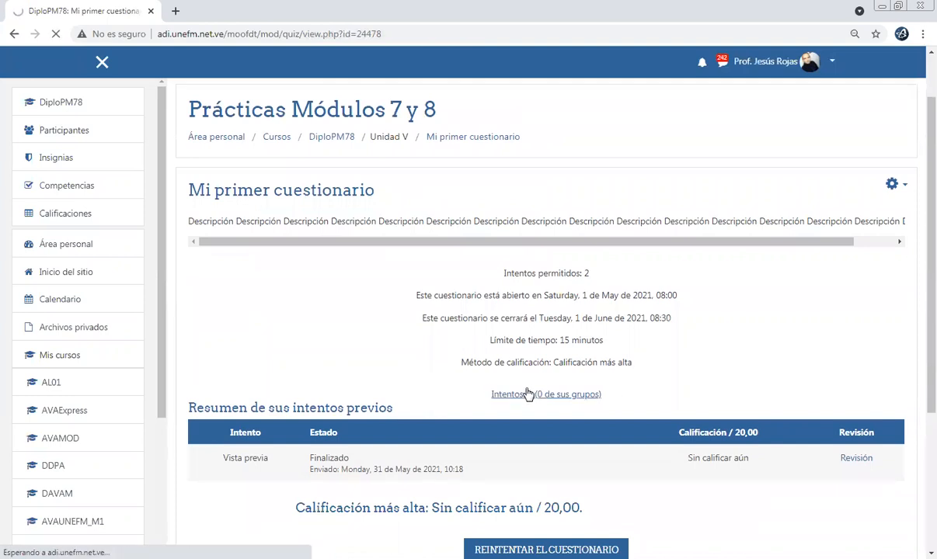
scroll(349, 349, "down", 5)
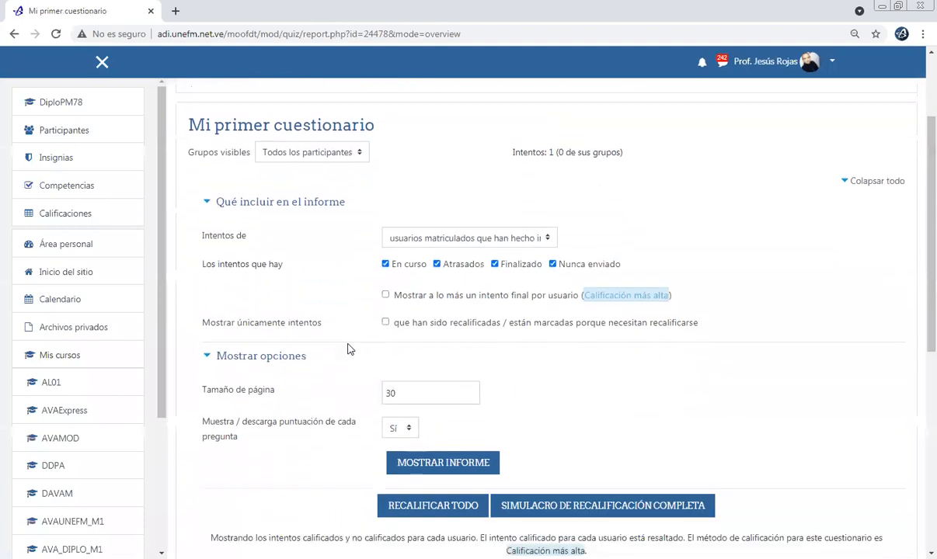
scroll(349, 349, "down", 5)
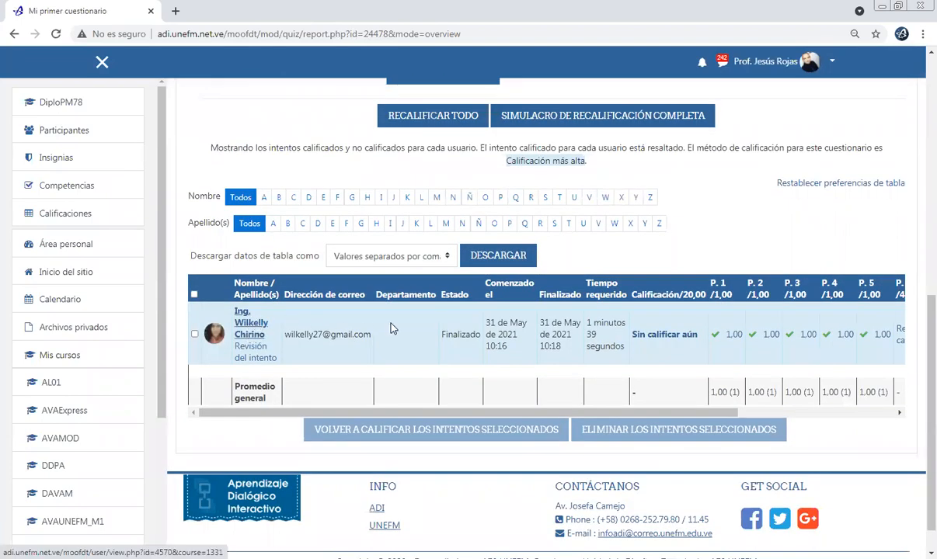
left_click_drag(552, 412, 671, 414)
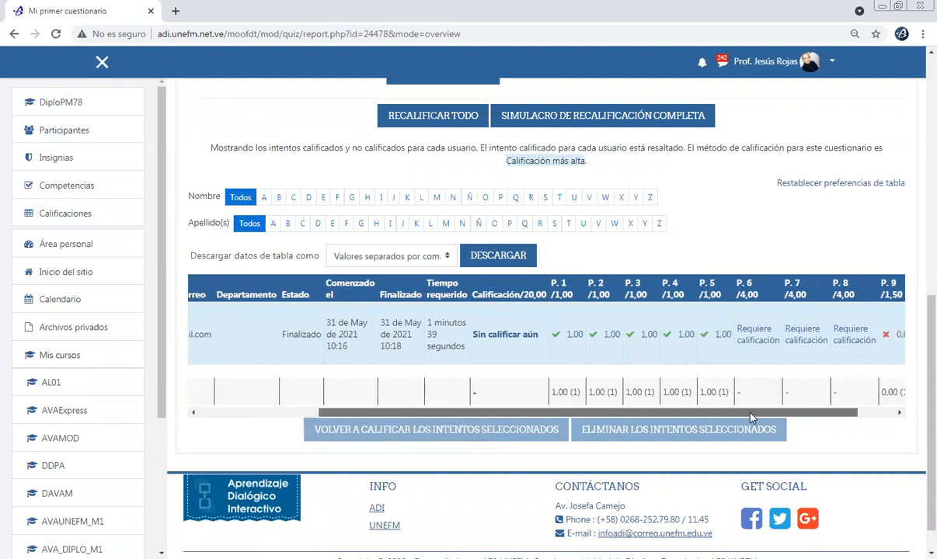
scroll(690, 345, "right", 1)
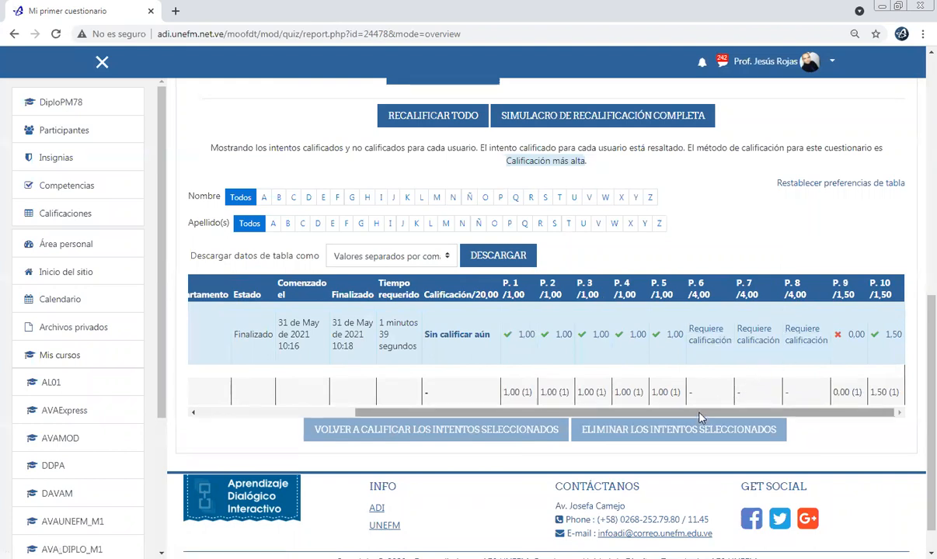
scroll(651, 386, "left", 5)
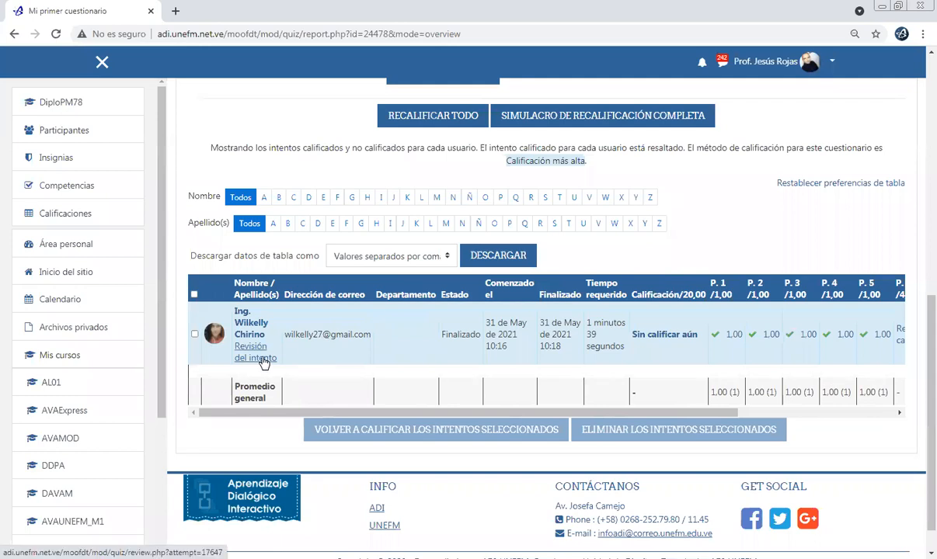
Open the review of the student's attempt and grade essay question 3, "opciones de contenidos para el ava", with 3 points.
left_click(262, 358)
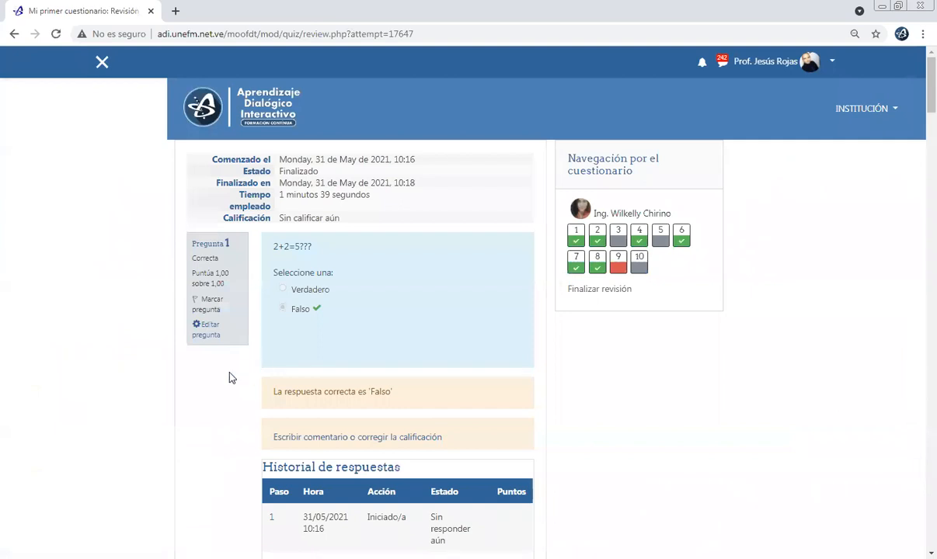
scroll(202, 358, "down", 1)
scroll(201, 358, "down", 2)
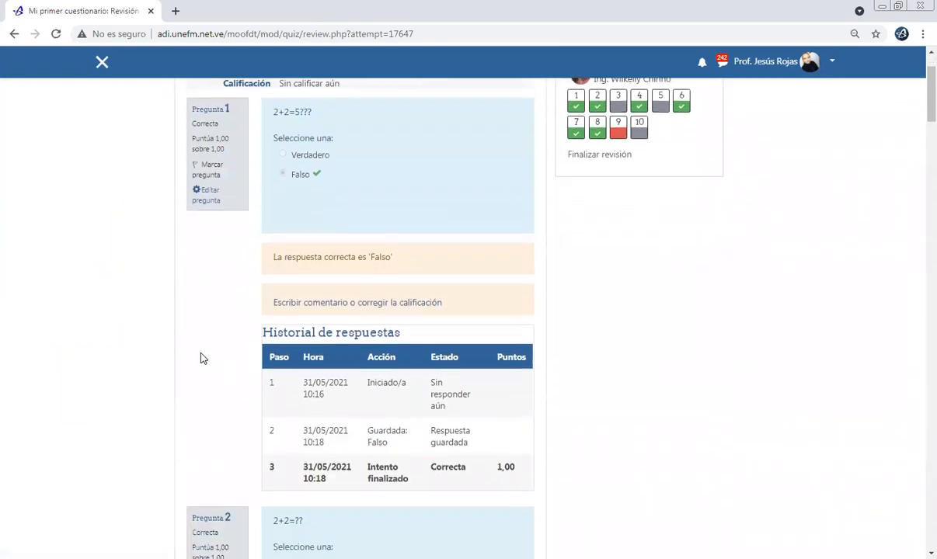
scroll(202, 356, "down", 2)
scroll(202, 356, "down", 8)
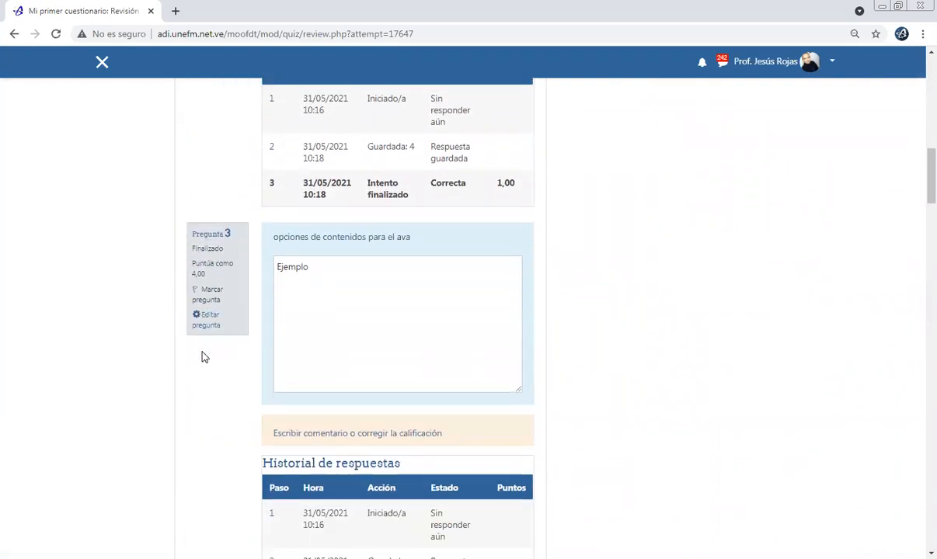
scroll(202, 356, "down", 1)
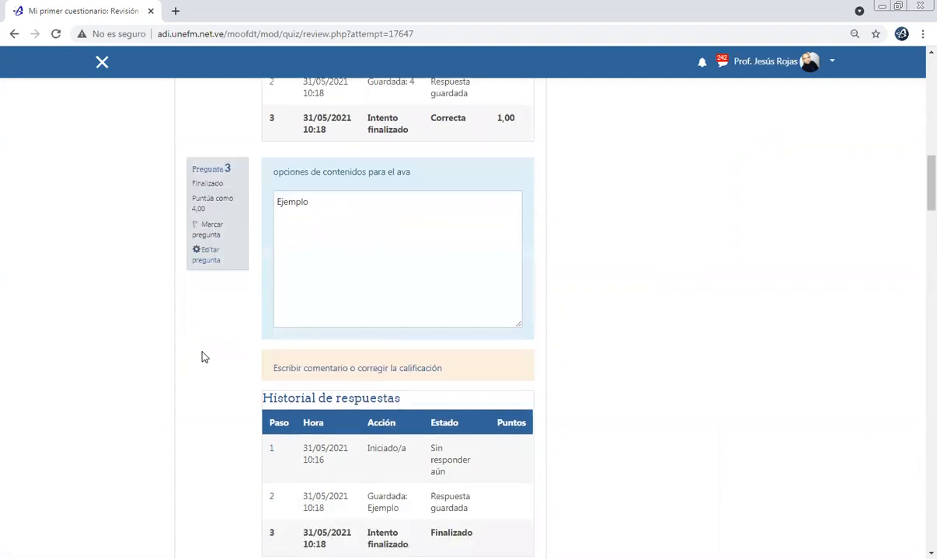
left_click(338, 370)
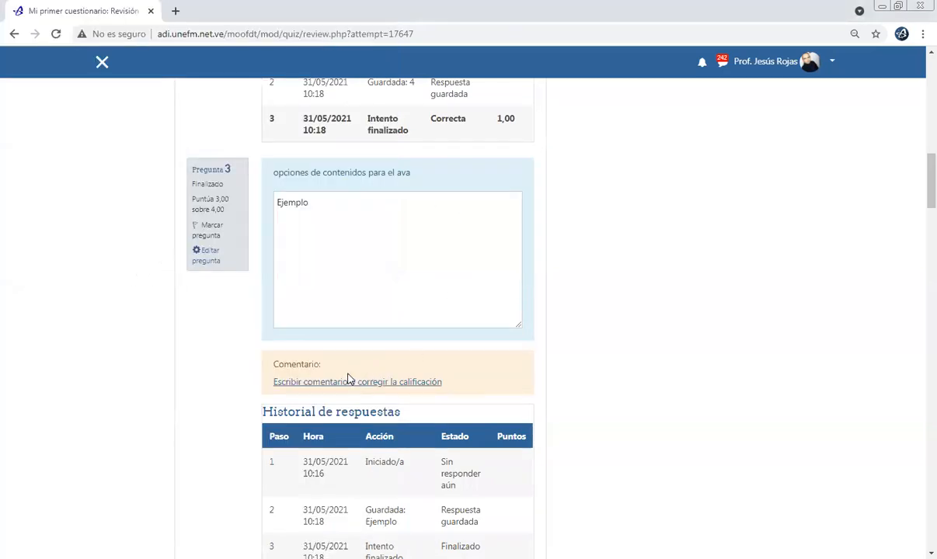
Grade the student's essay answer to question 5 manually with 2 points.
scroll(352, 379, "down", 2)
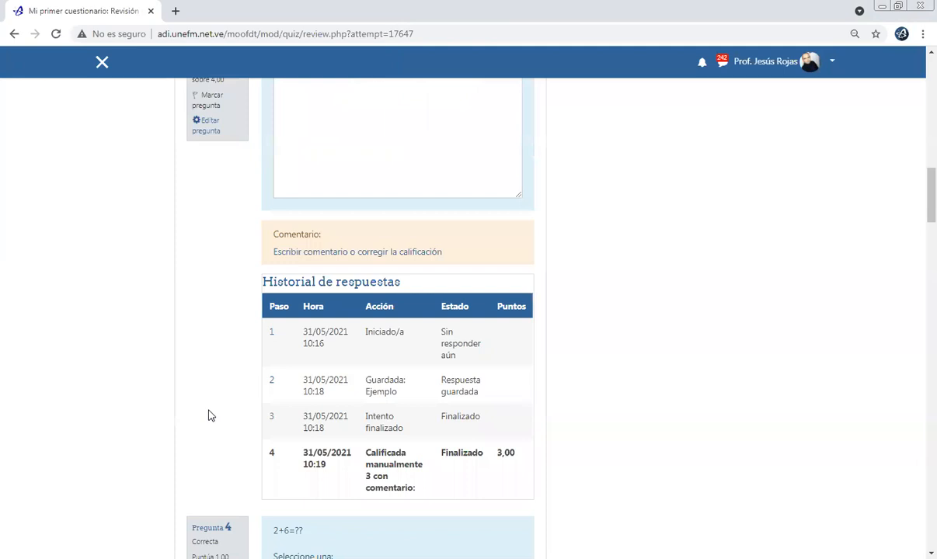
scroll(224, 279, "up", 3)
scroll(226, 296, "down", 14)
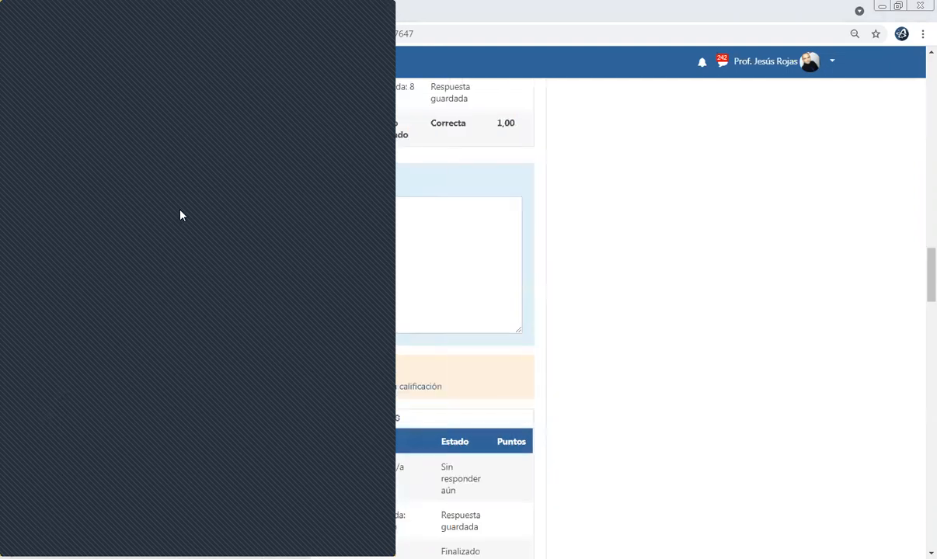
Open the comment and grade form for essay question 10, "opciones de evaluación del ava".
scroll(103, 277, "down", 5)
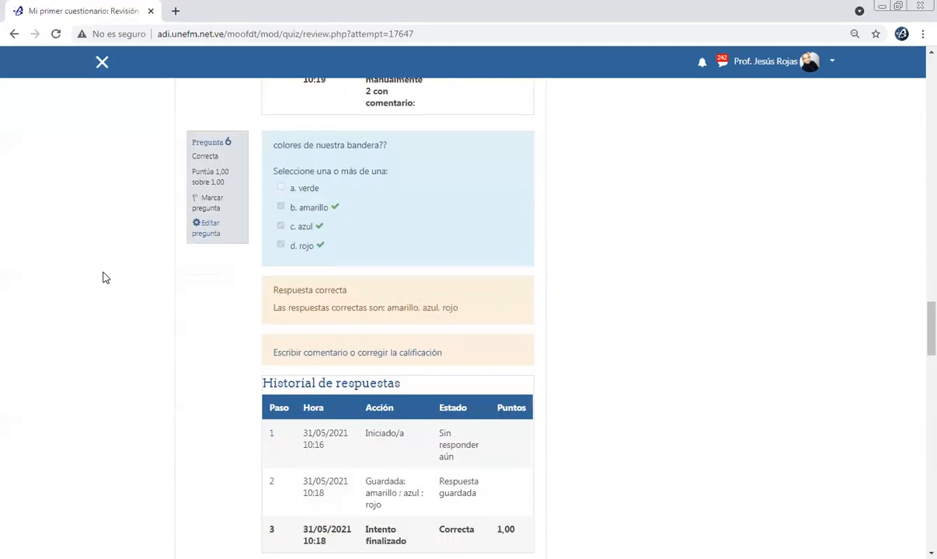
scroll(105, 278, "down", 5)
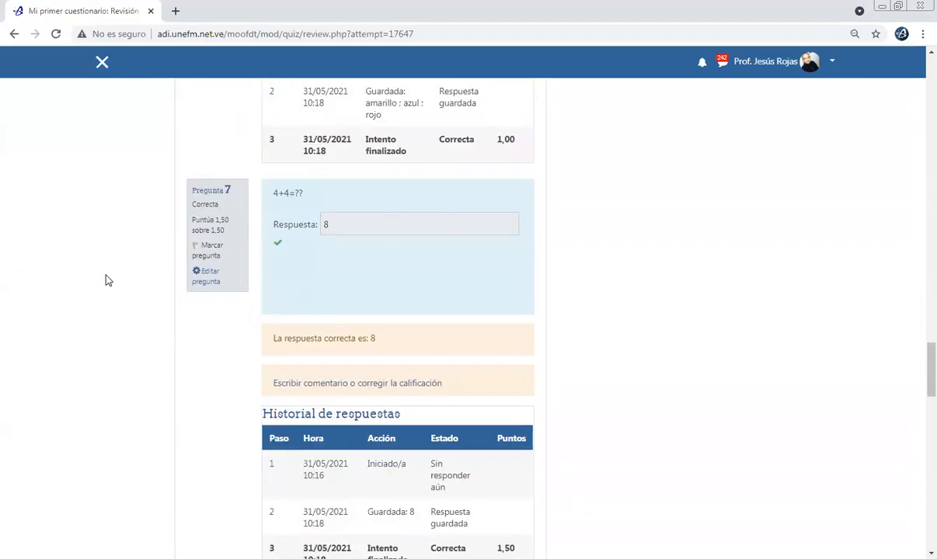
scroll(108, 282, "down", 15)
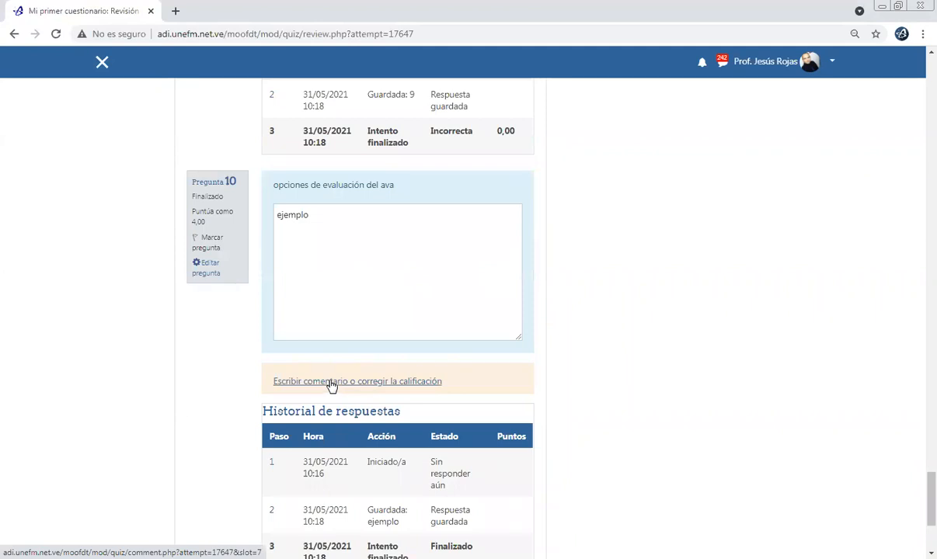
left_click(331, 386)
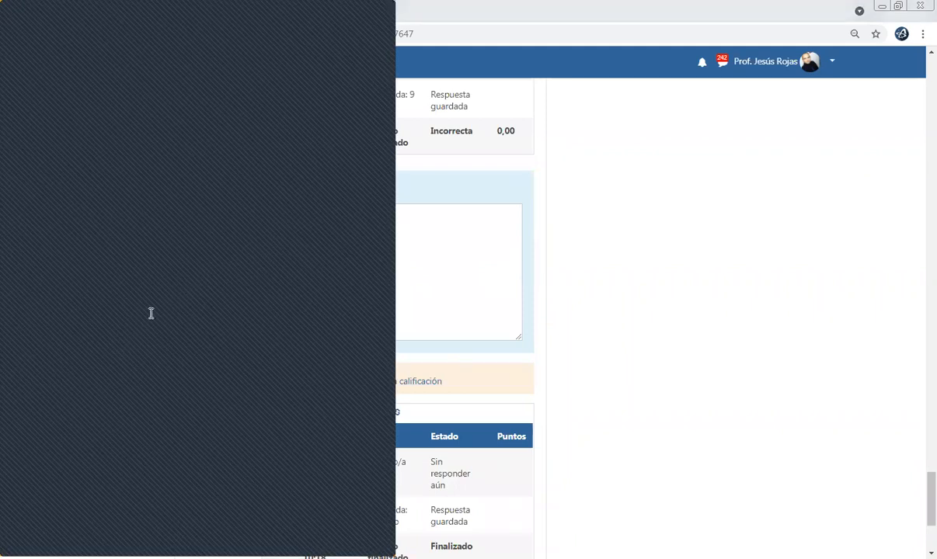